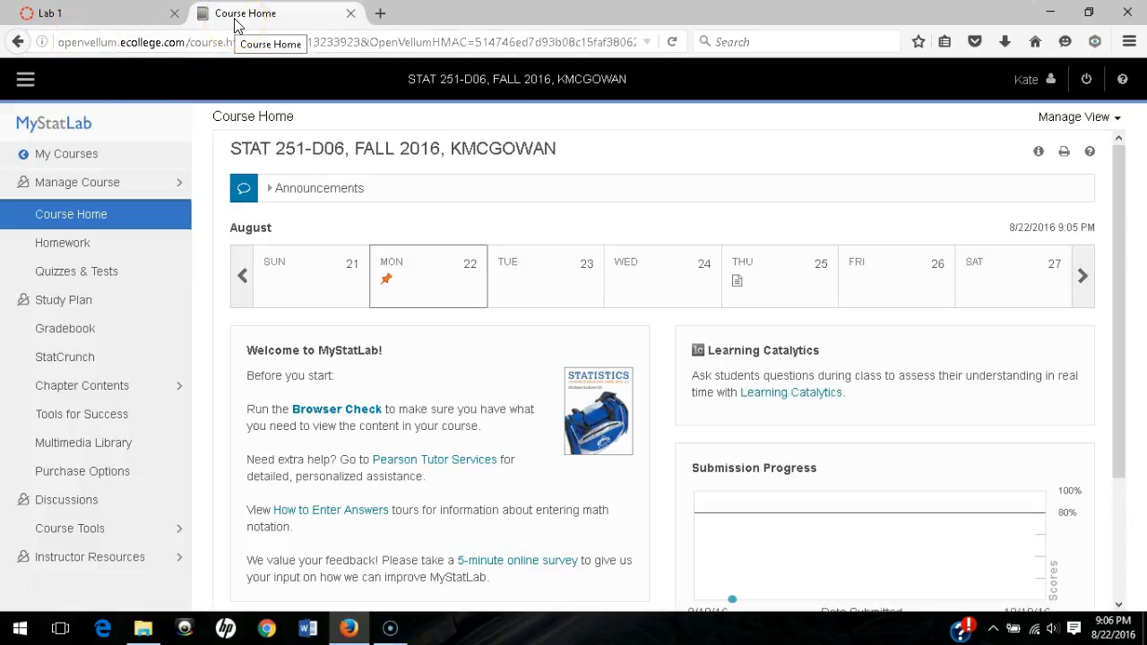
- From the STAT 251 Chapter Contents page, launch the Pearson eText table of contents
left_click(80, 392)
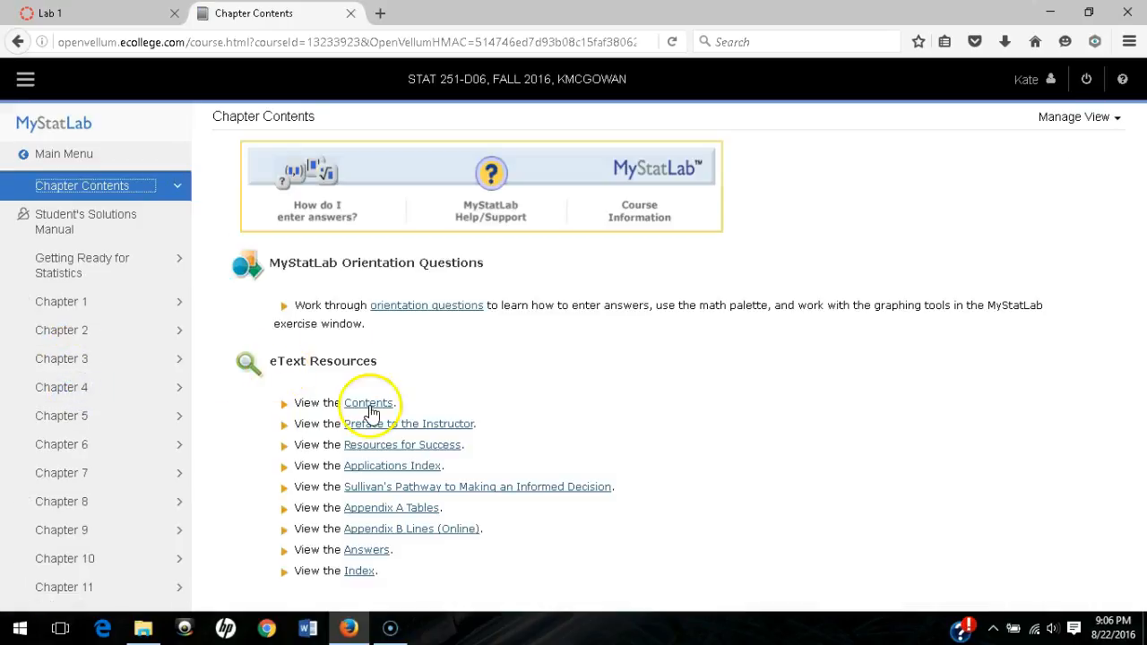
left_click(369, 403)
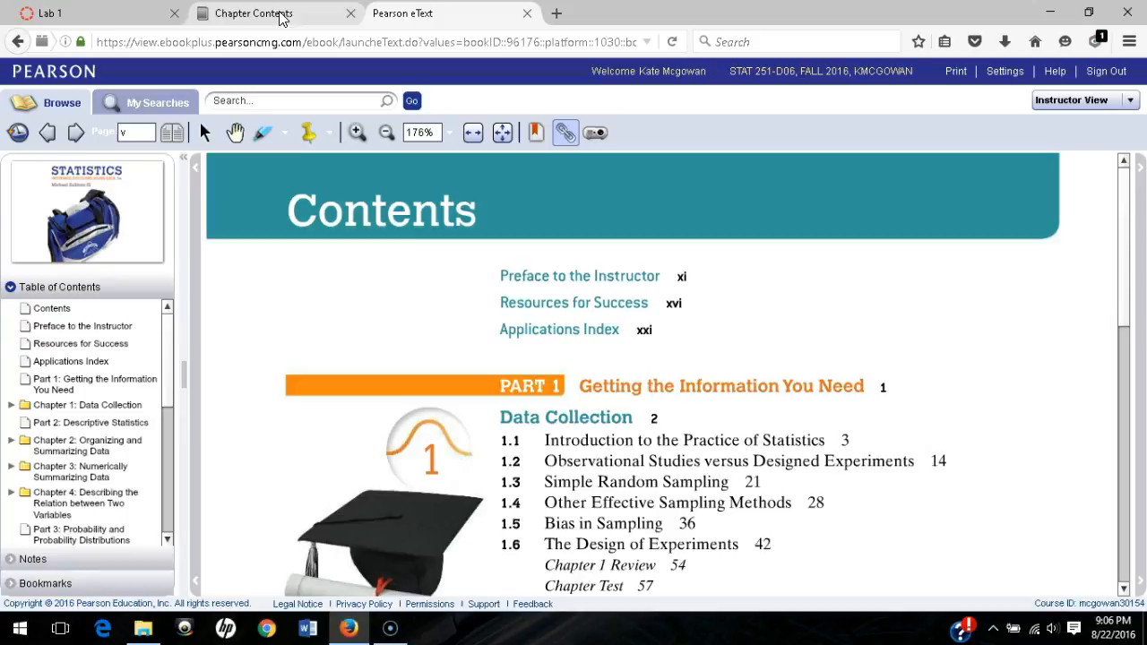
- Jump the eText to page 27 to view exercise 12's 44-president table, then return to Chapter Contents
left_click(139, 130)
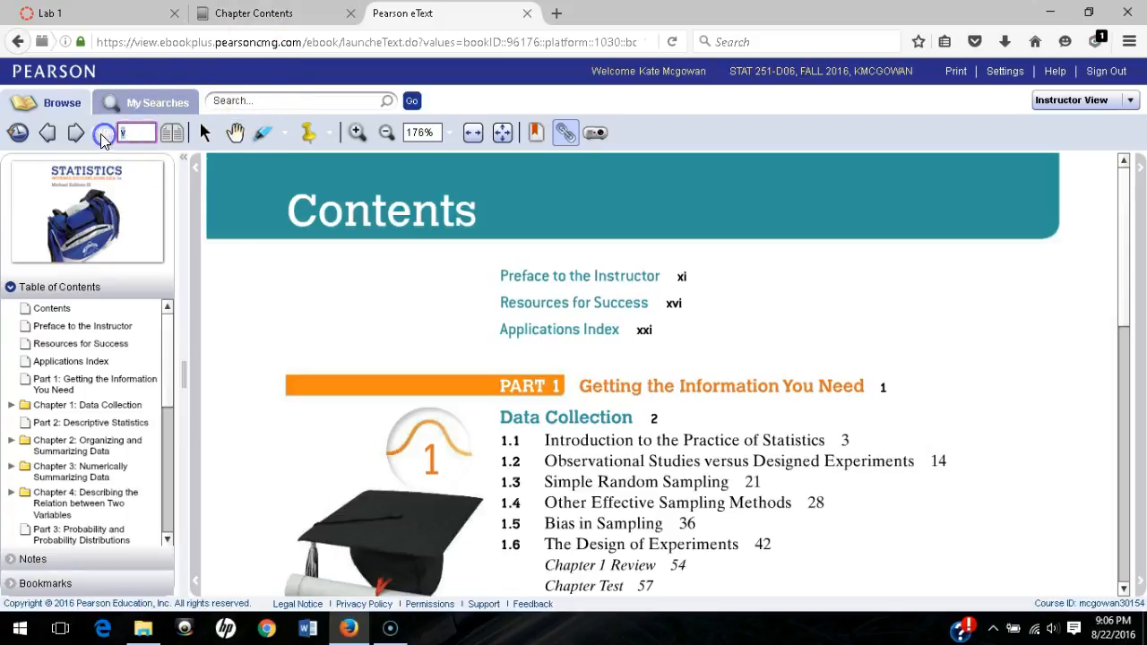
key("Return")
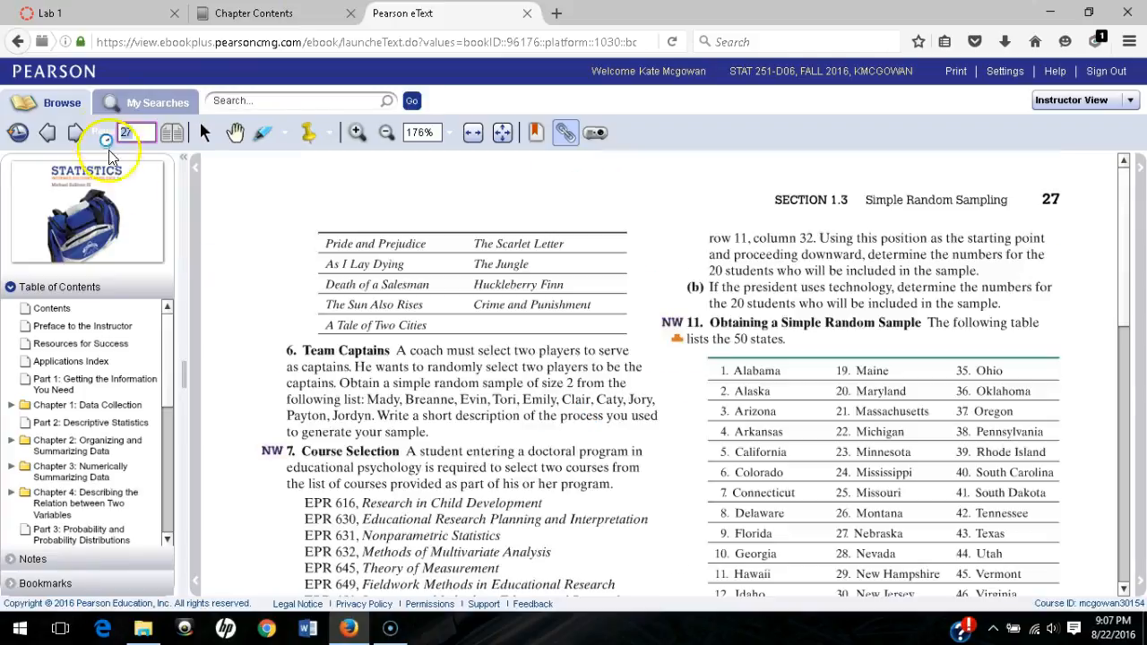
scroll(652, 383, "down", 5)
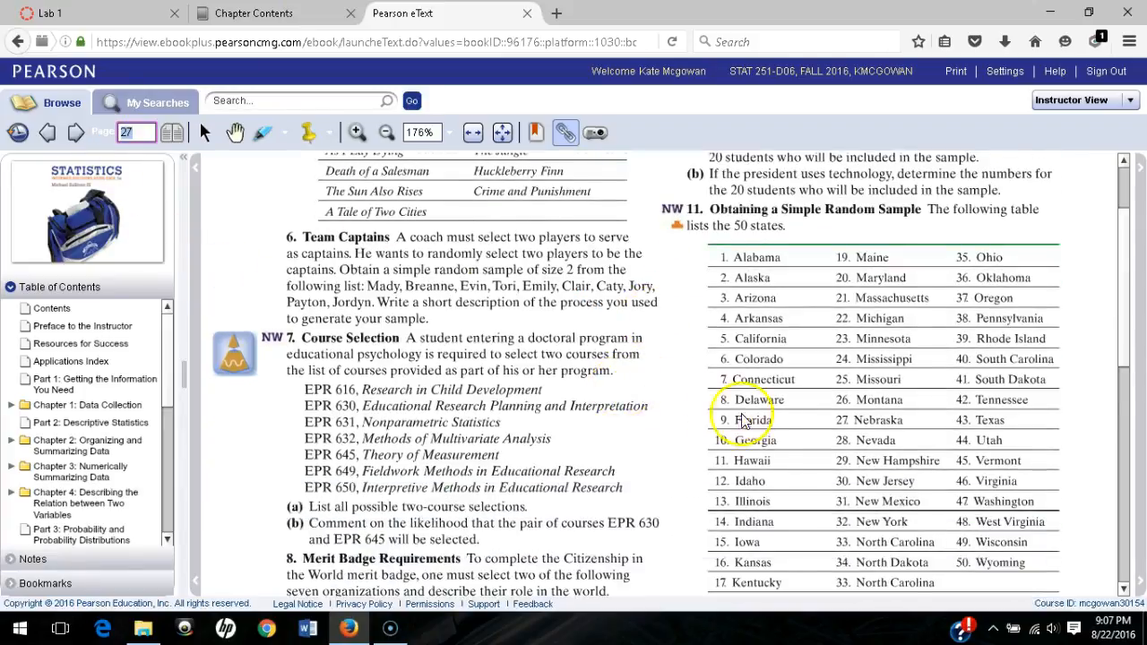
scroll(760, 424, "down", 5)
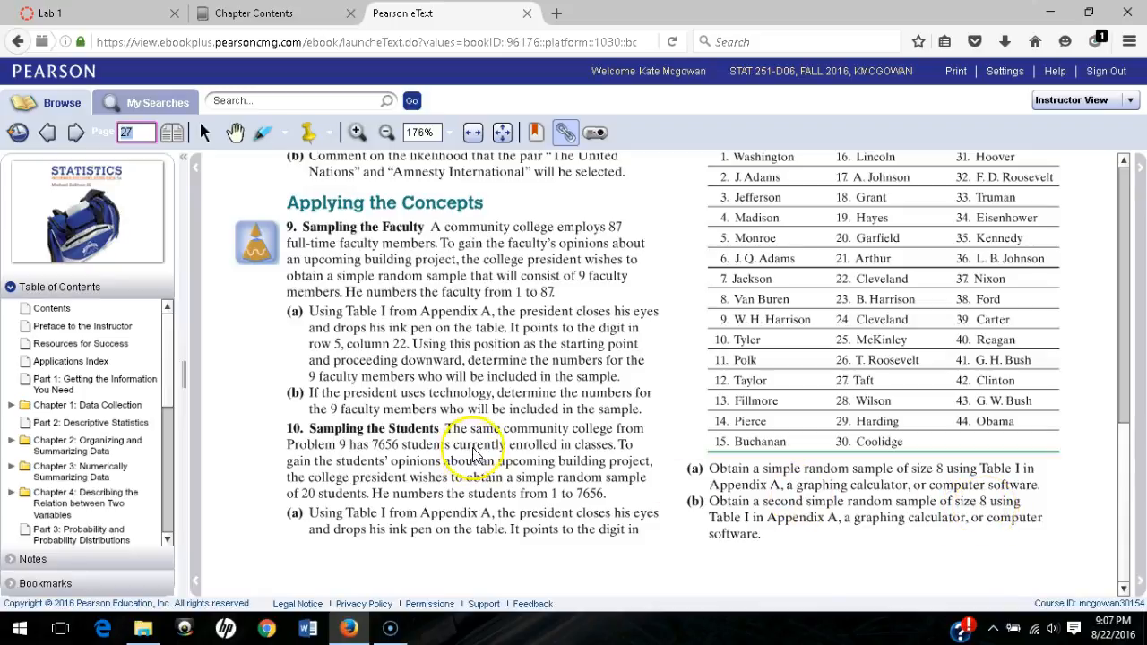
scroll(887, 410, "up", 2)
scroll(889, 414, "up", 1)
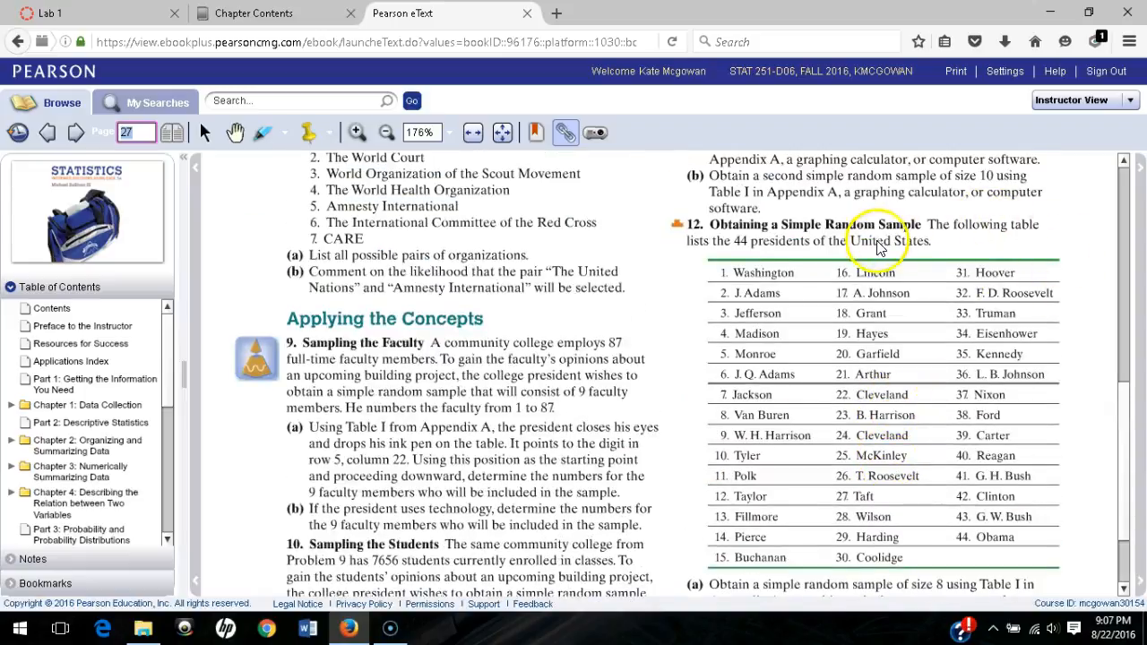
left_click(293, 14)
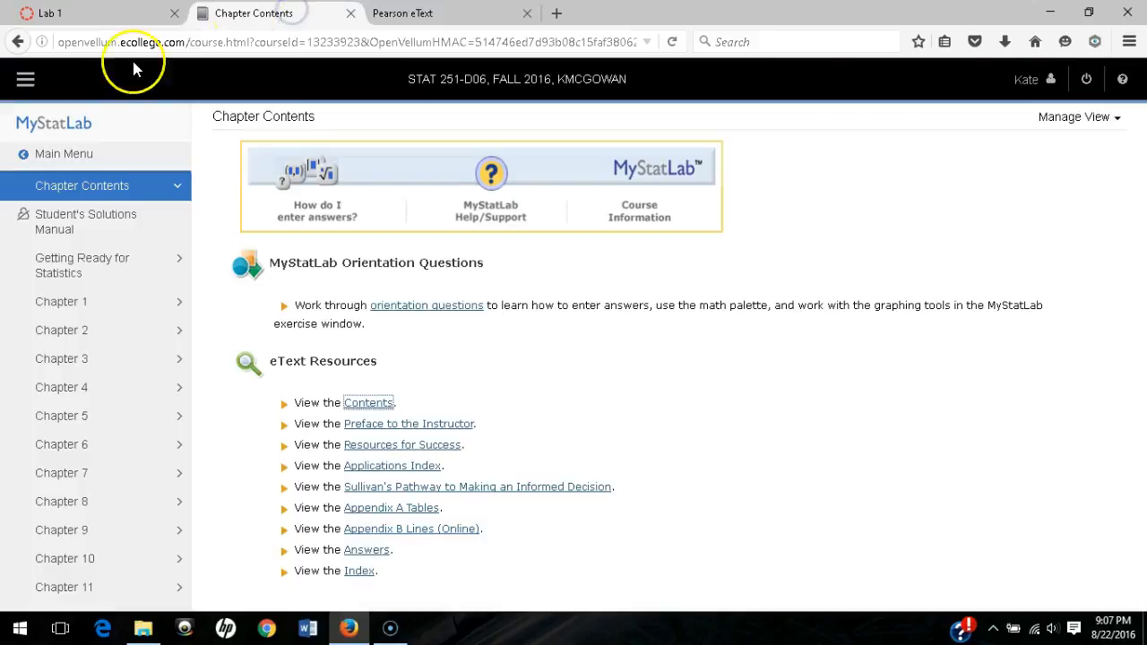
- Go from the Main Menu to the StatCrunch website and start a blank untitled data table
left_click(51, 152)
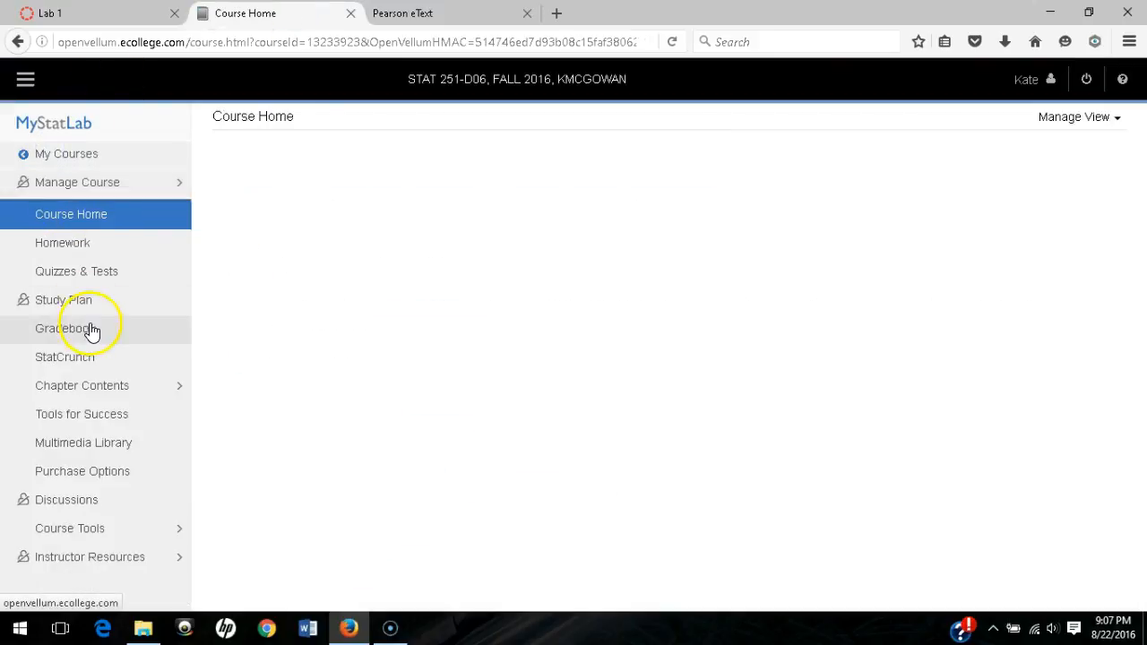
left_click(77, 360)
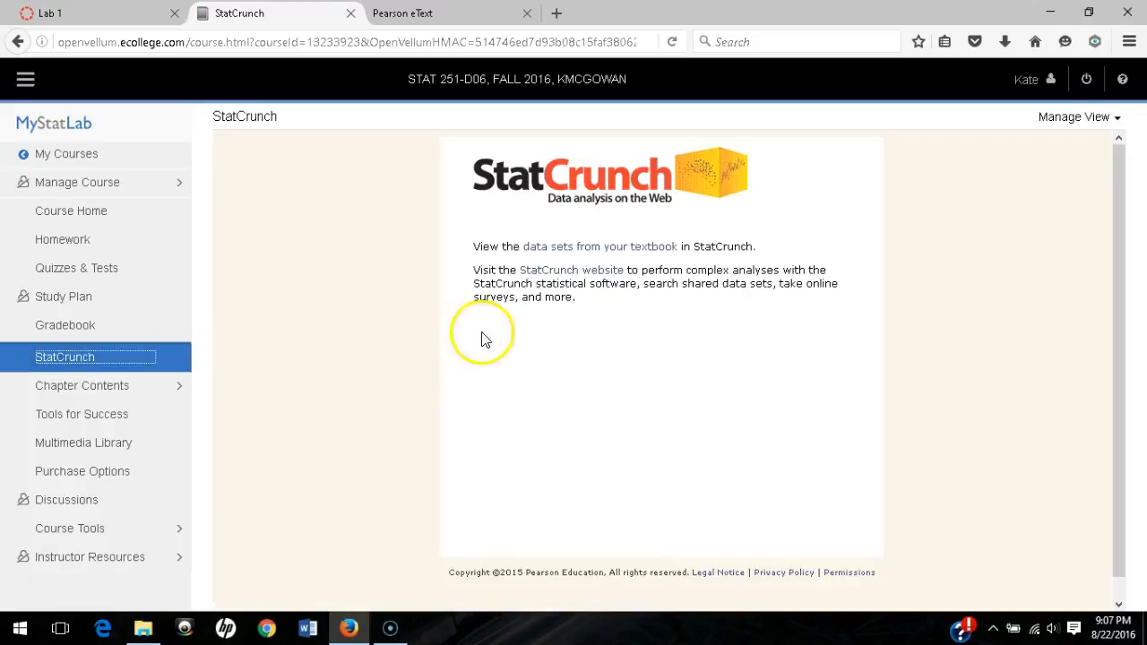
left_click(564, 279)
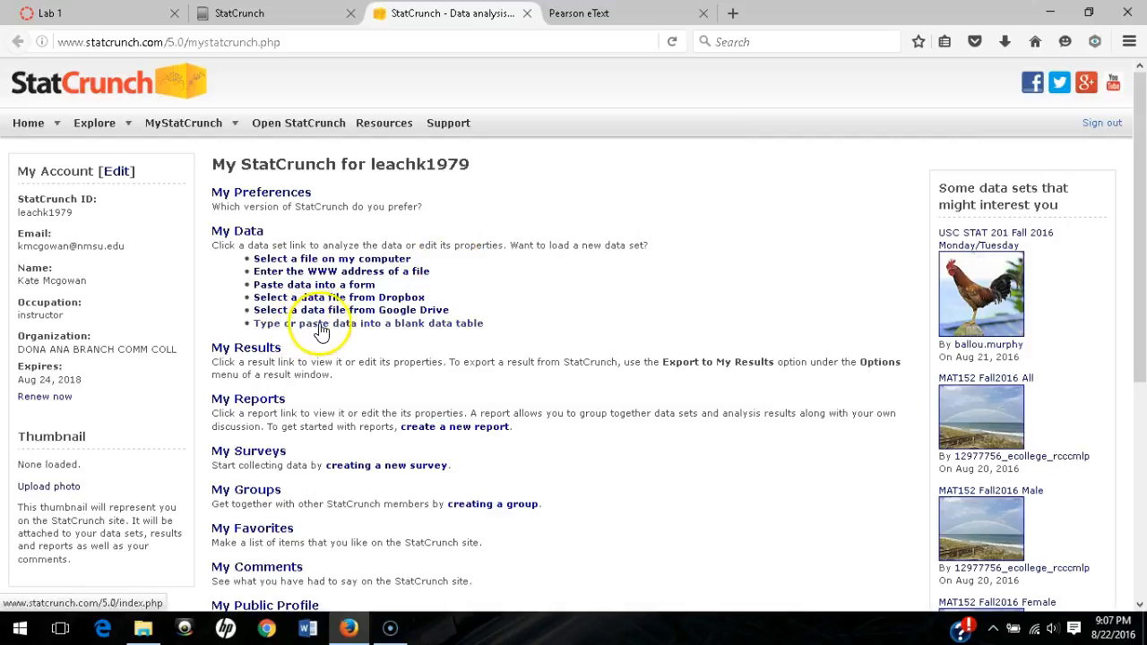
left_click(405, 331)
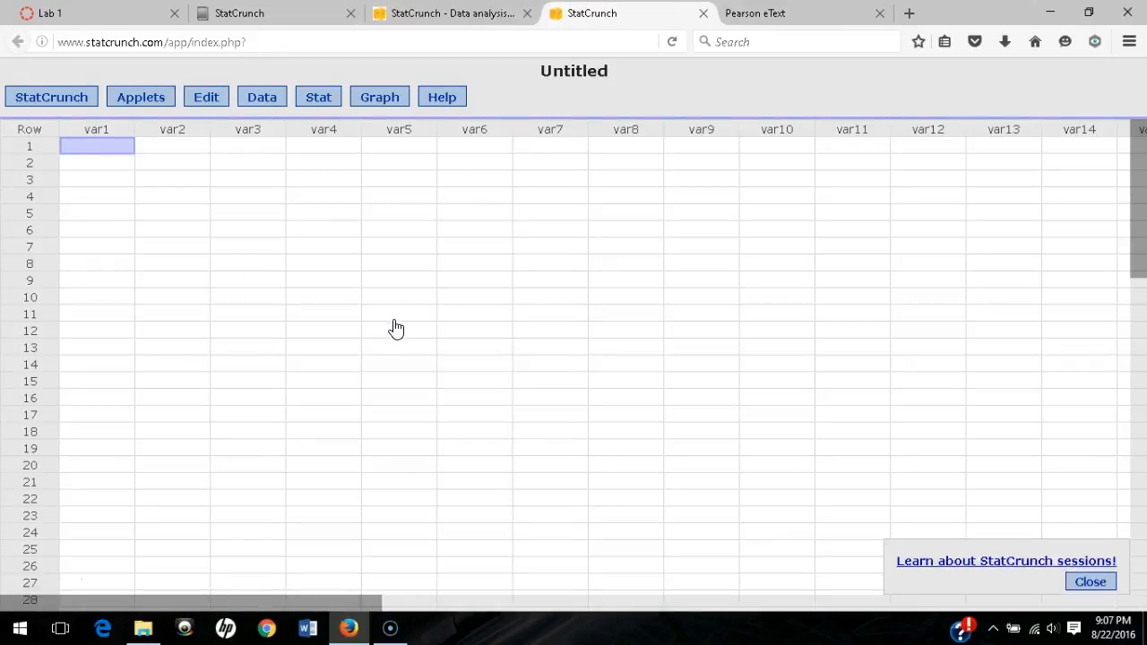
- Open Data > Simulate > Uniform and enter 16 rows and 2 columns
left_click(260, 101)
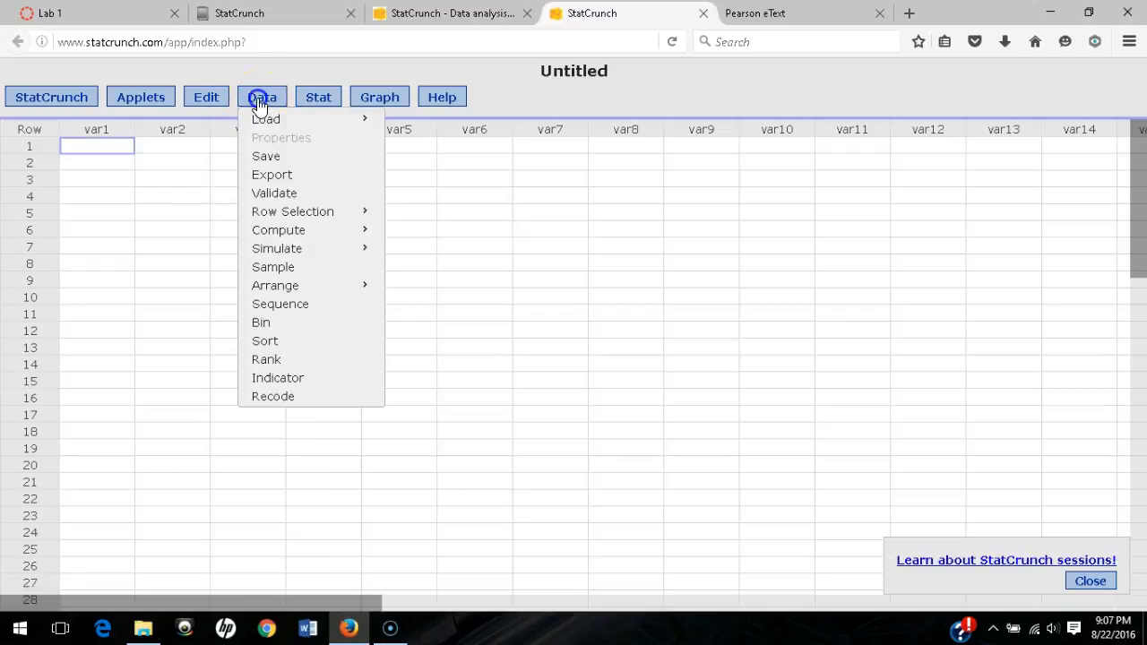
mouse_move(266, 253)
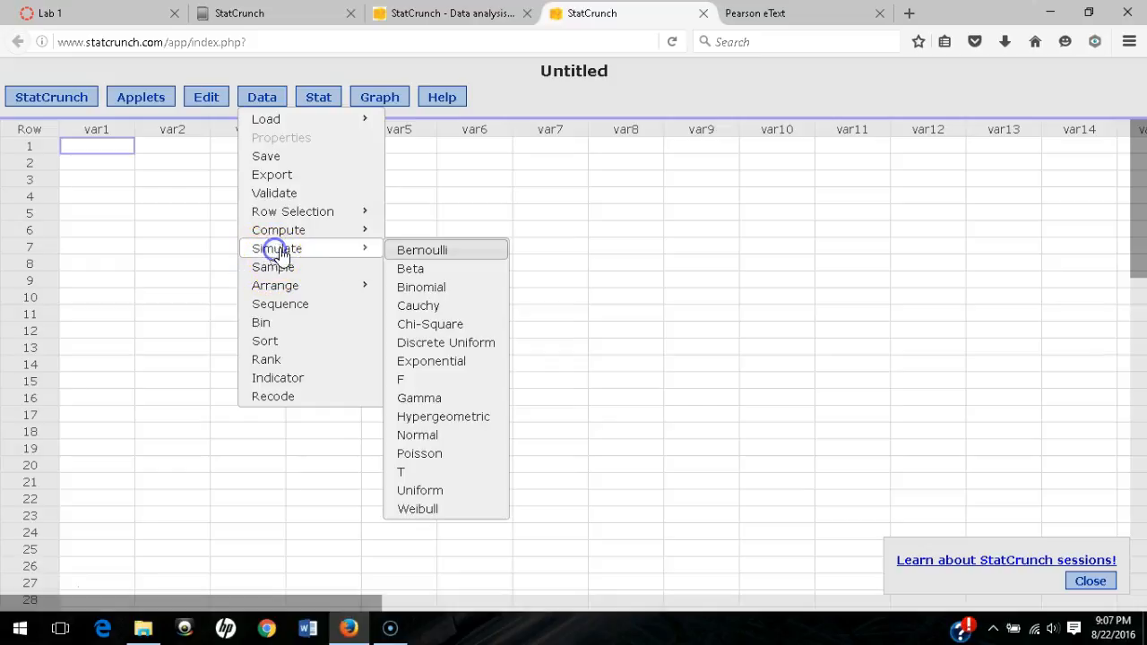
left_click(433, 492)
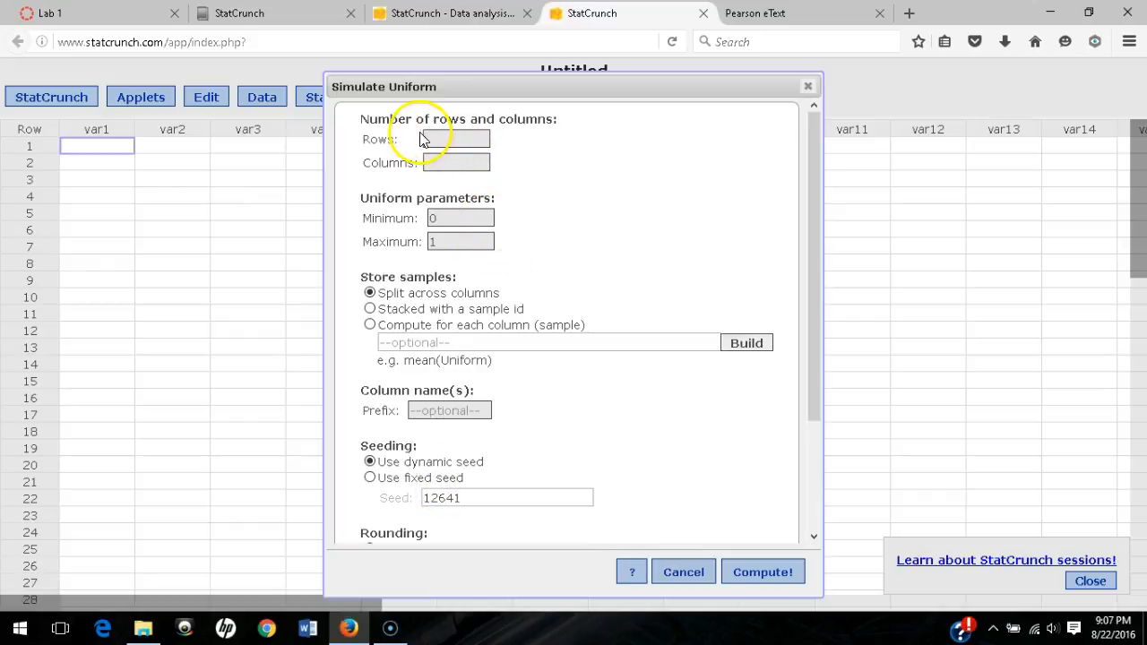
left_click(431, 137)
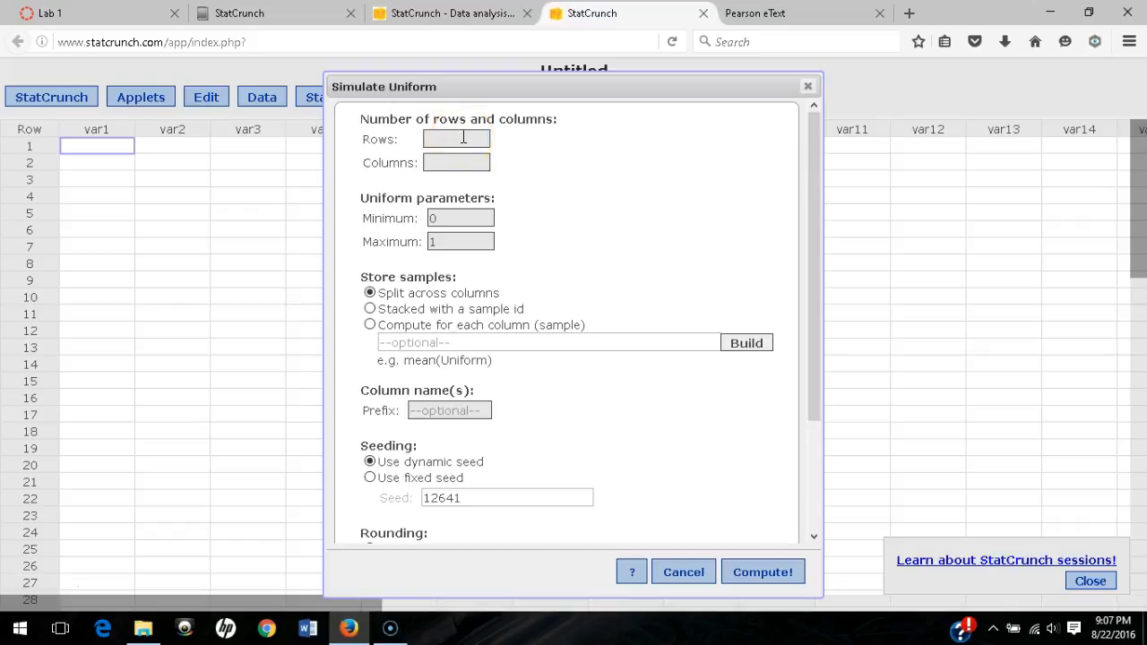
left_click(449, 163)
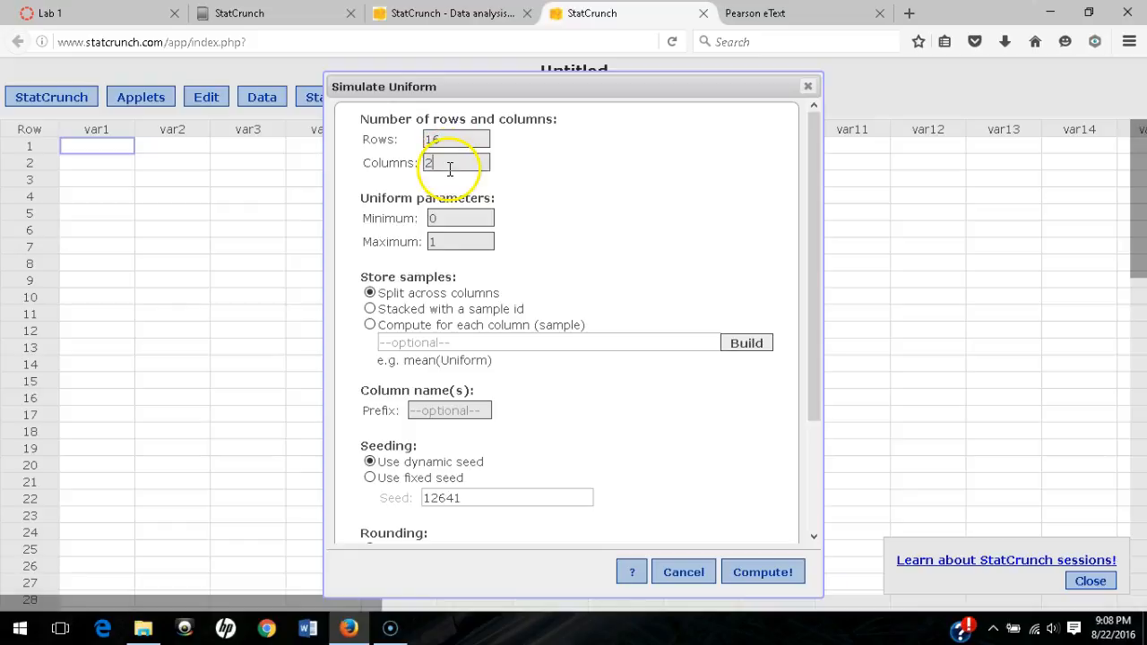
double_click(449, 165)
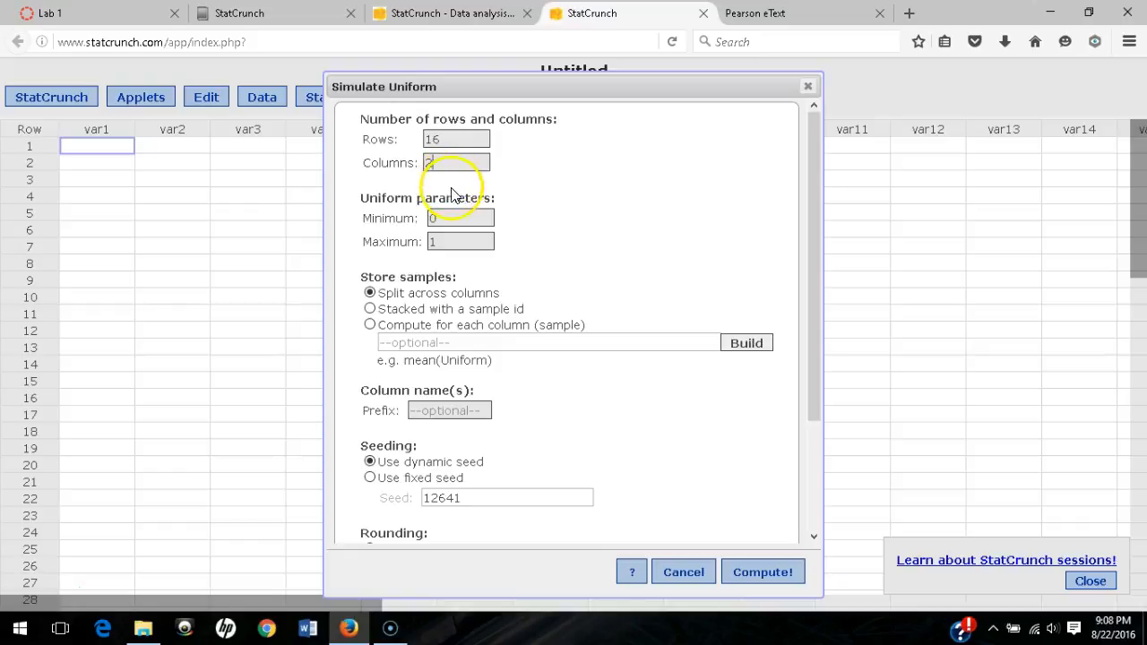
left_click(451, 217)
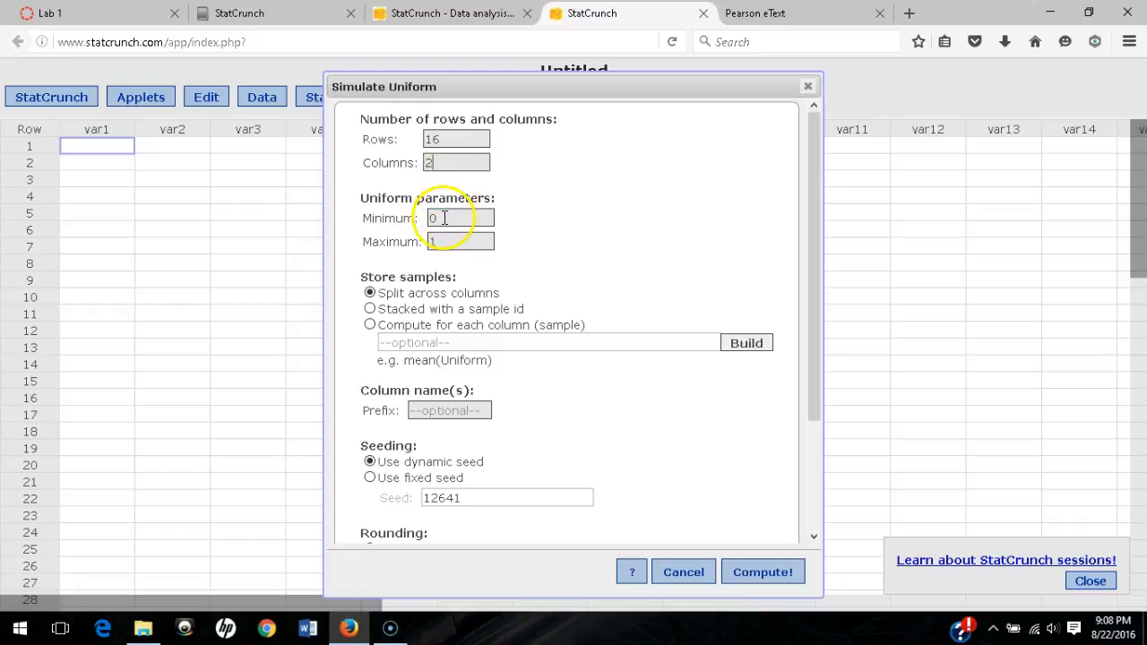
left_click(757, 13)
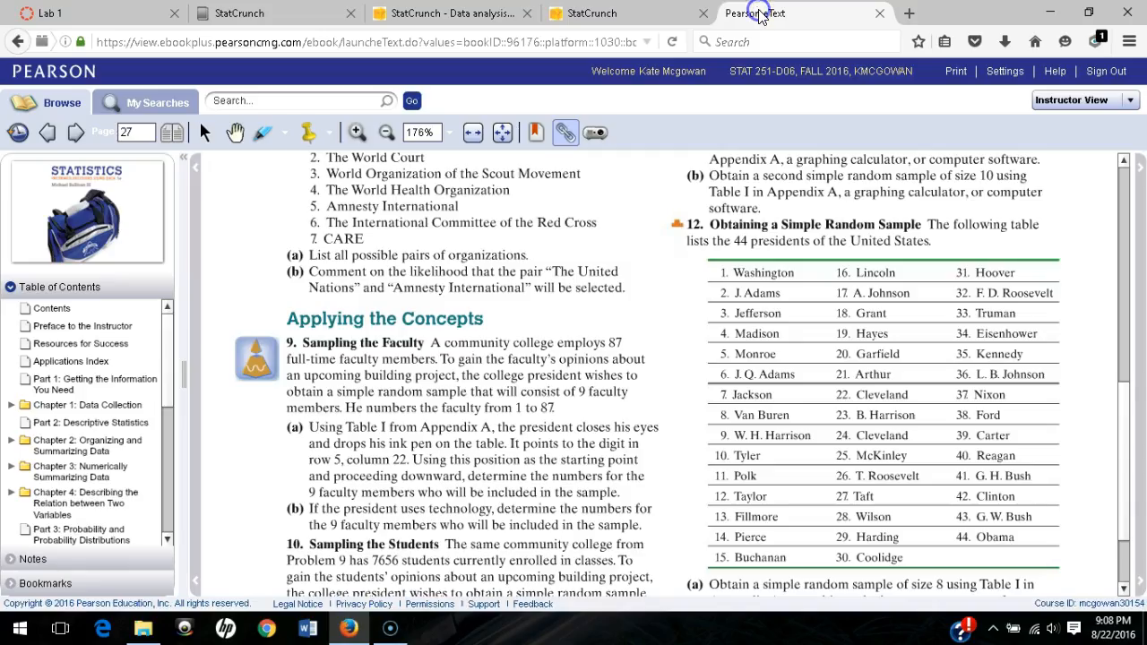
scroll(794, 430, "down", 1)
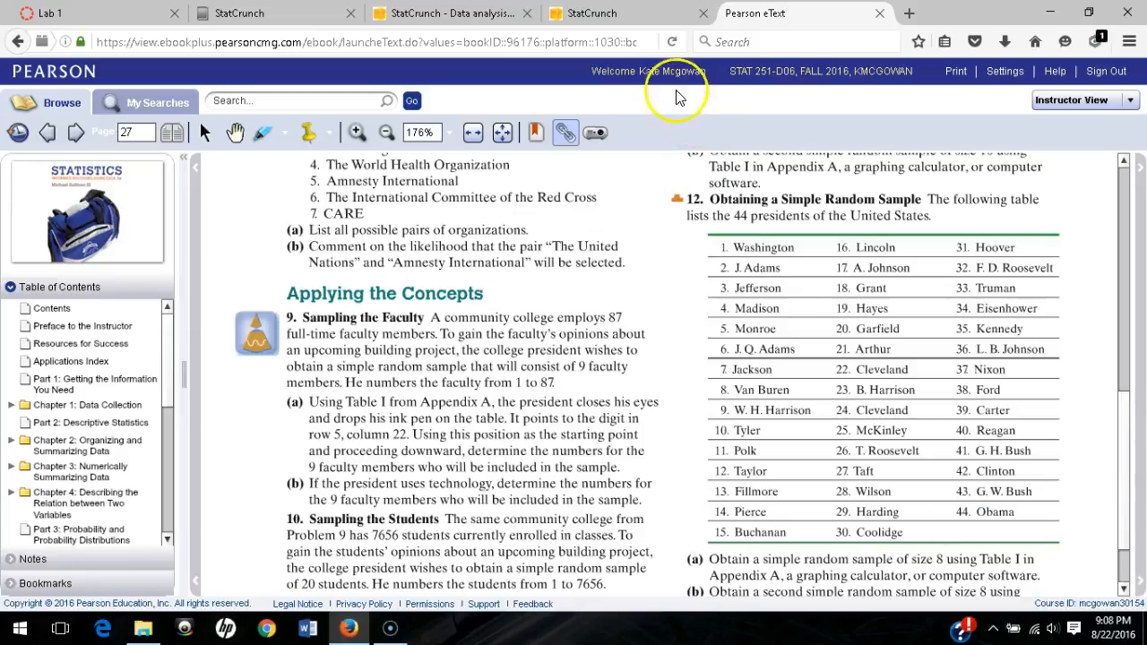
left_click(612, 15)
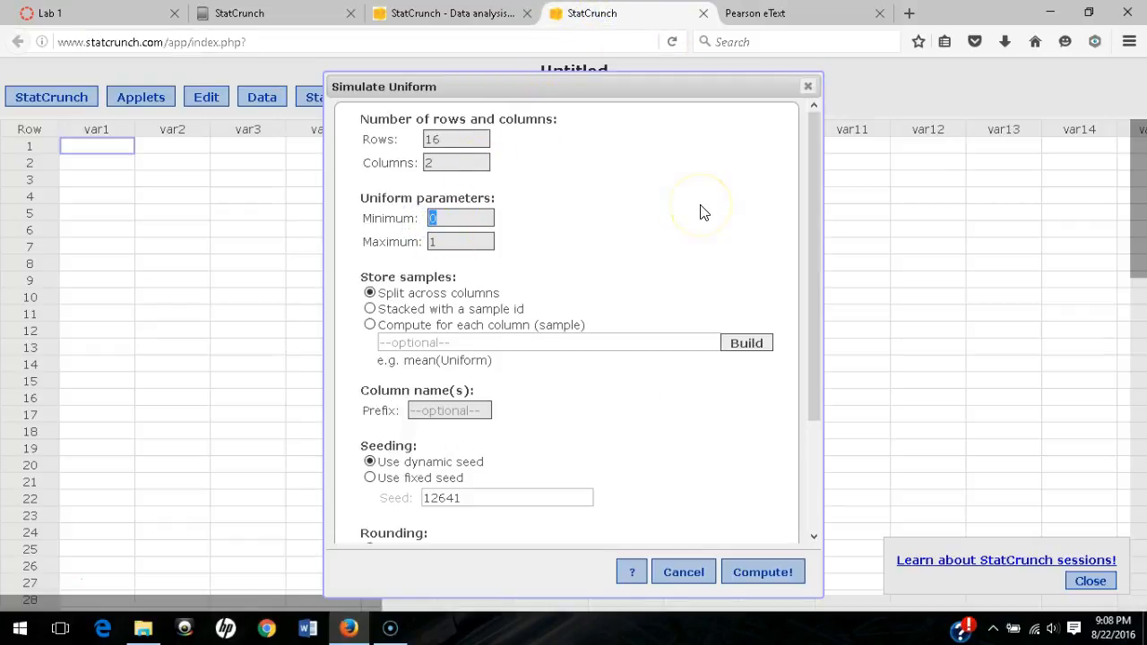
- Simulate Uniform1 and Uniform2 with minimum 1, maximum 44, rounded to 0 decimal places
double_click(455, 238)
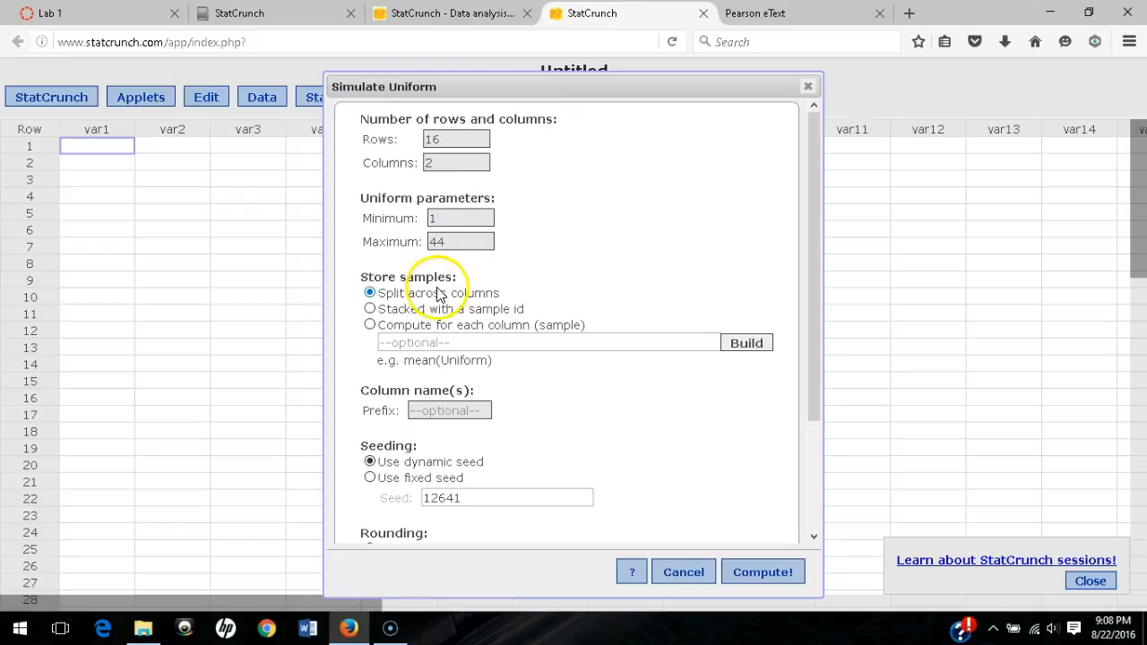
scroll(538, 359, "down", 2)
scroll(533, 356, "down", 1)
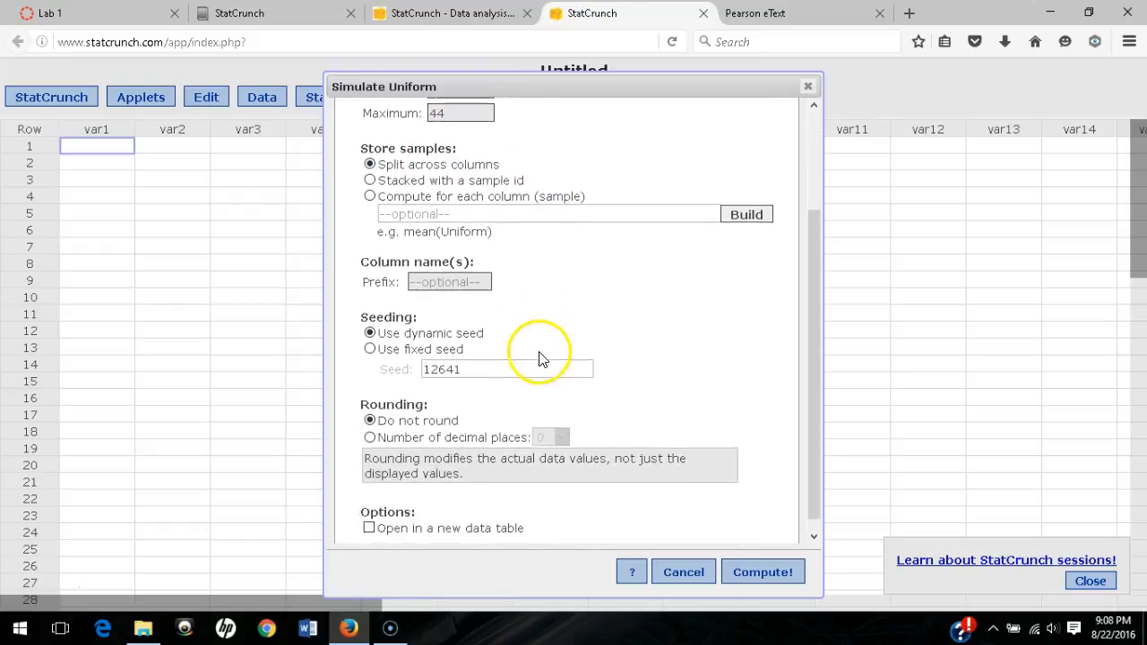
left_click(371, 427)
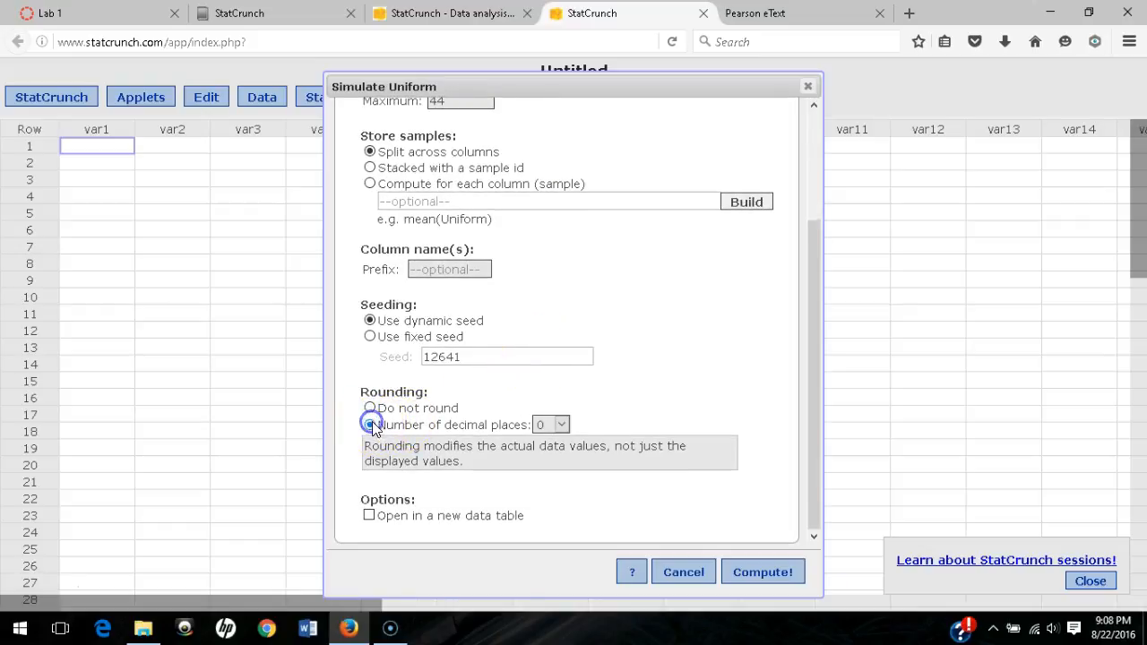
left_click(542, 430)
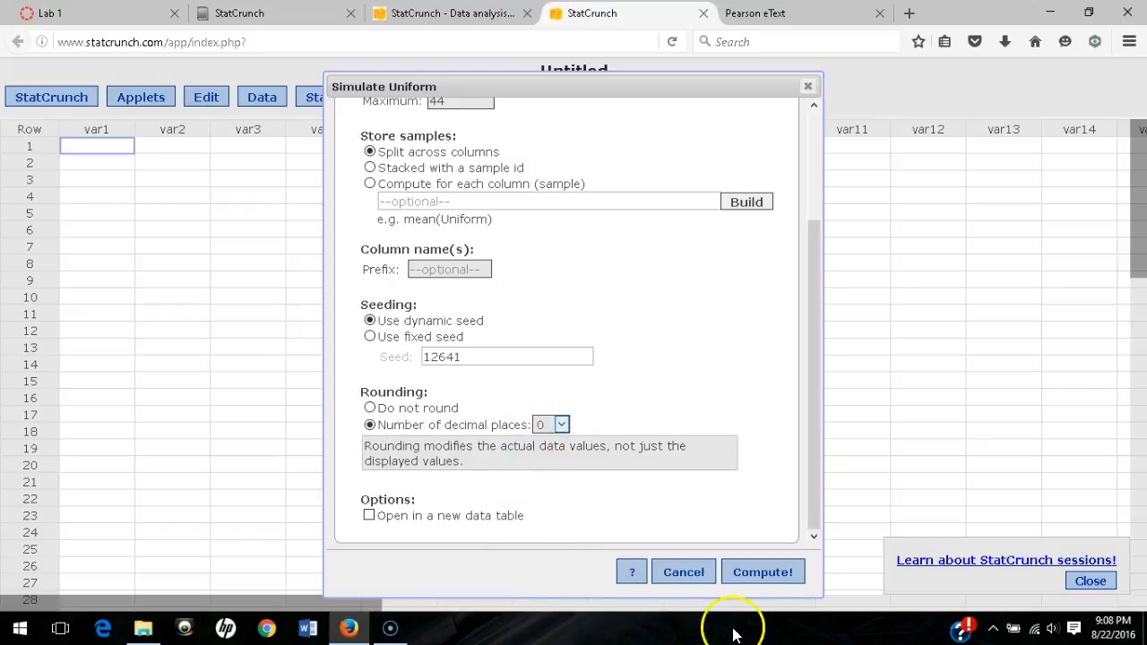
left_click(780, 573)
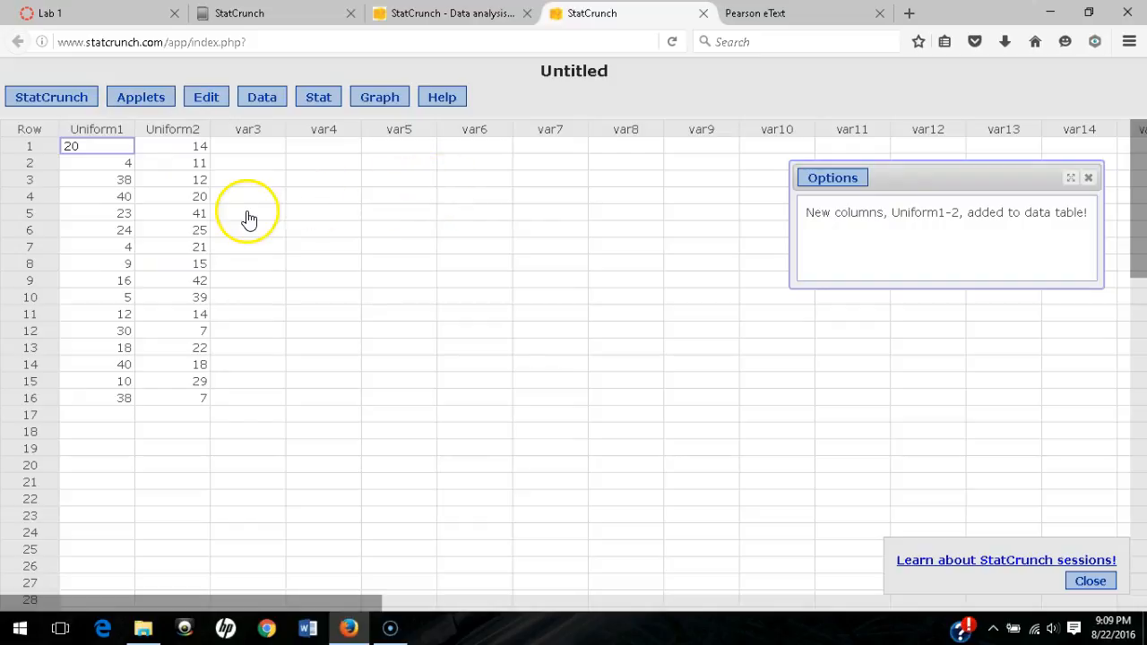
- Save the data set to My Data as 'Lab 1, 1.3.12' and close both StatCrunch tabs
left_click(262, 100)
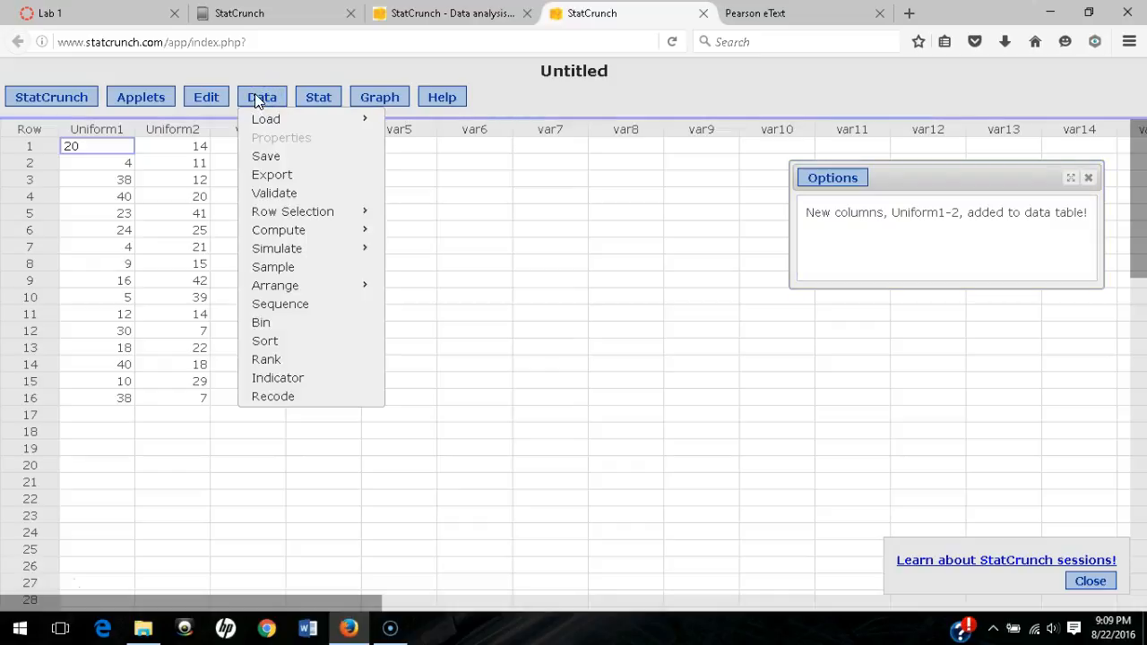
left_click(265, 156)
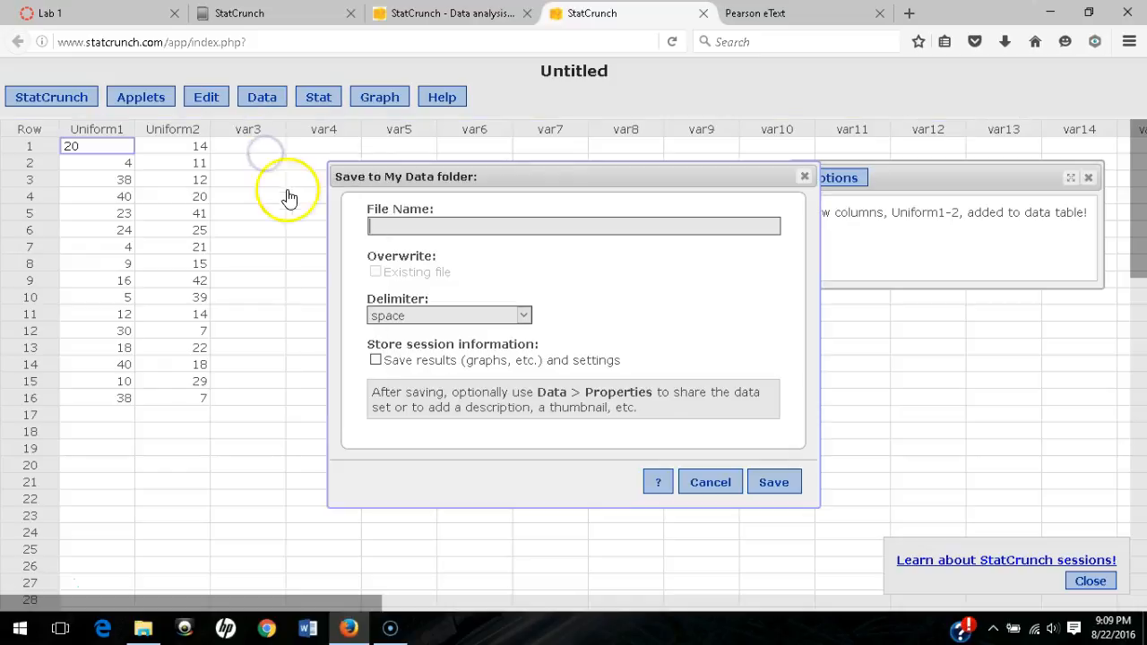
left_click(379, 230)
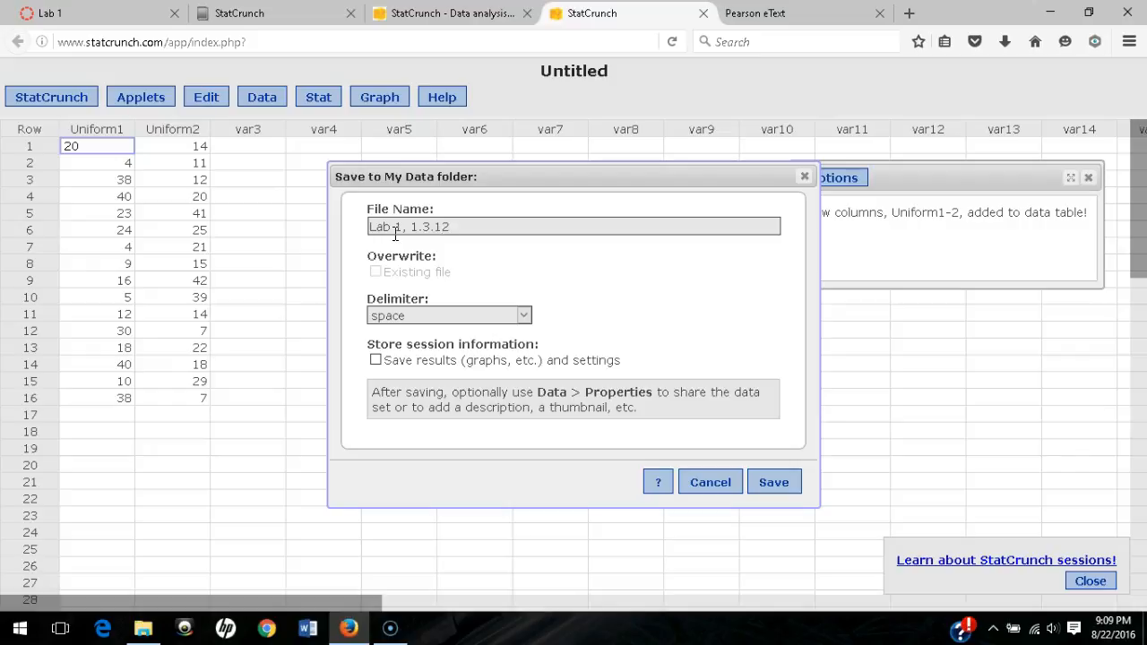
left_click(773, 488)
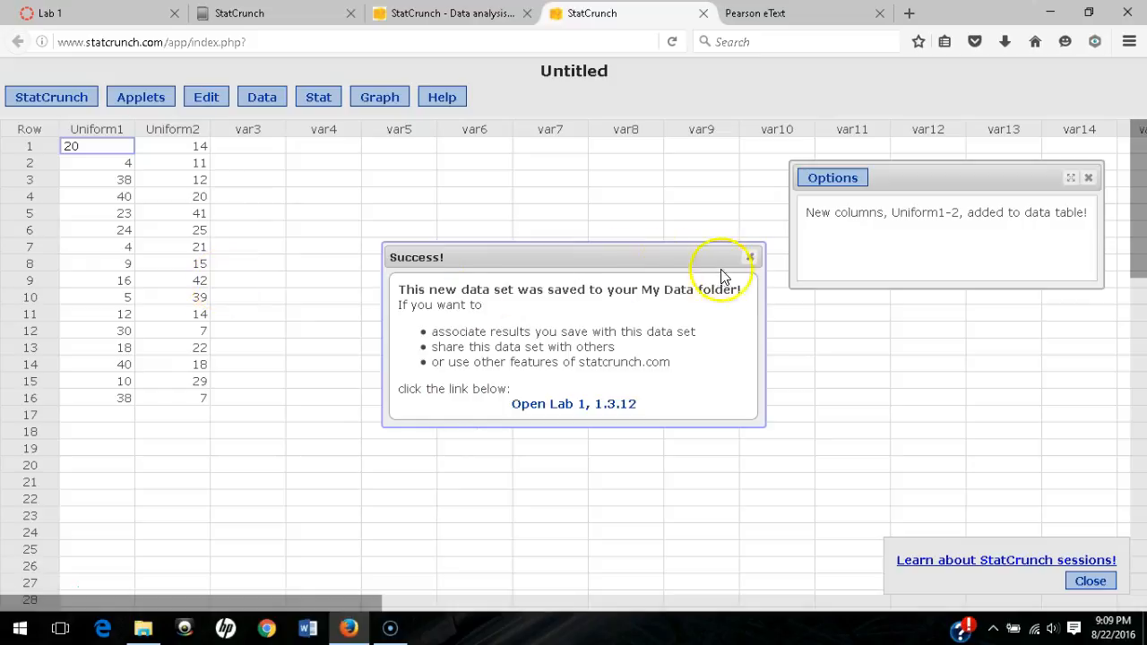
left_click(750, 258)
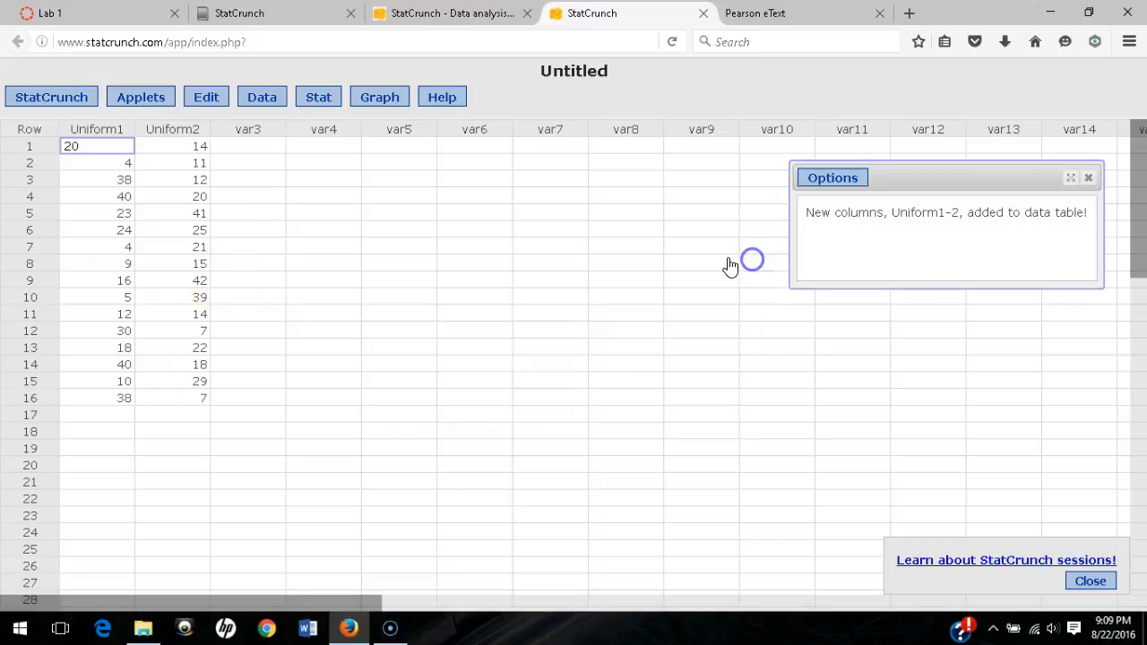
left_click(703, 15)
left_click(527, 13)
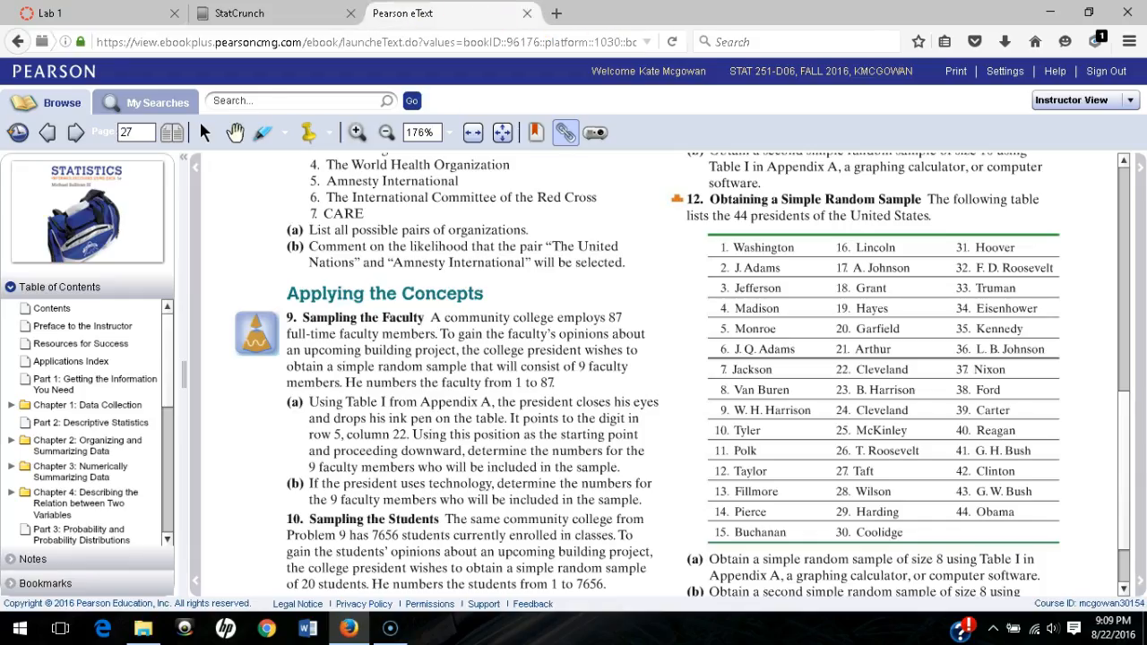
- Go to eText page 90 and load problem 27's Gini Index data (2_2_27.txt) into StatCrunch
double_click(131, 131)
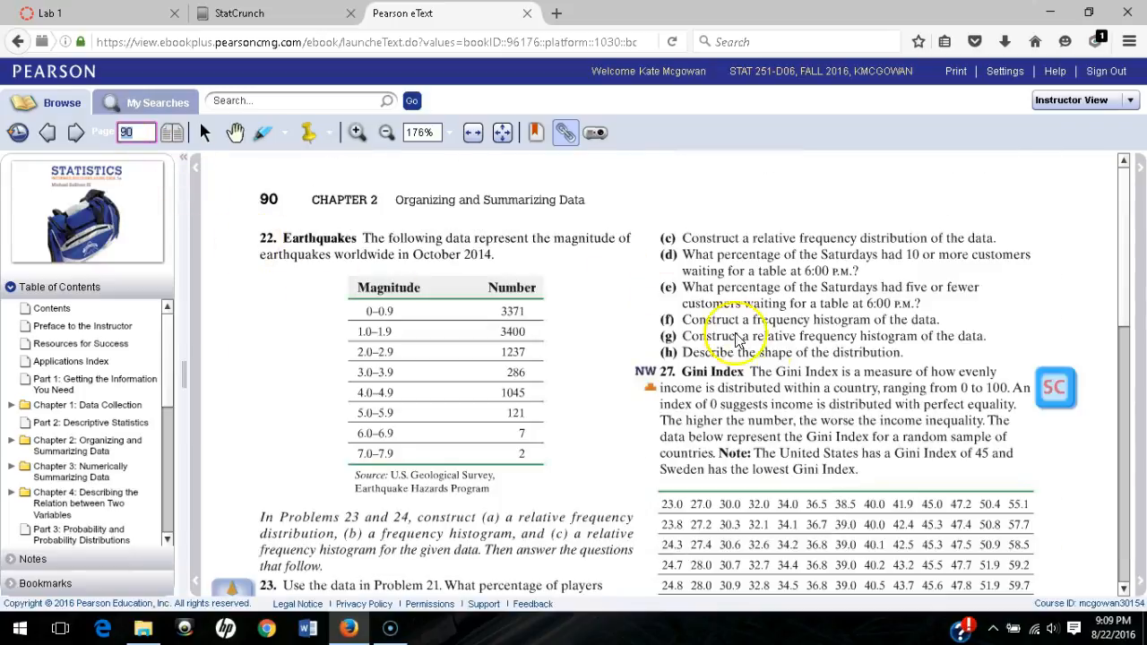
scroll(724, 329, "down", 2)
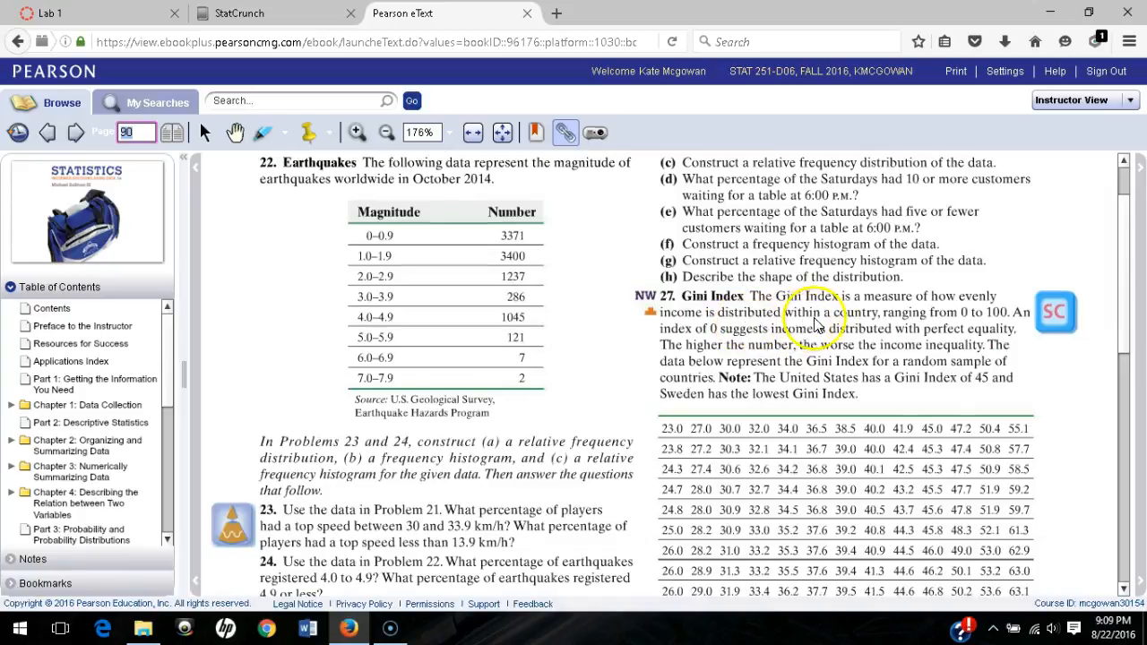
scroll(842, 358, "down", 1)
scroll(769, 337, "down", 1)
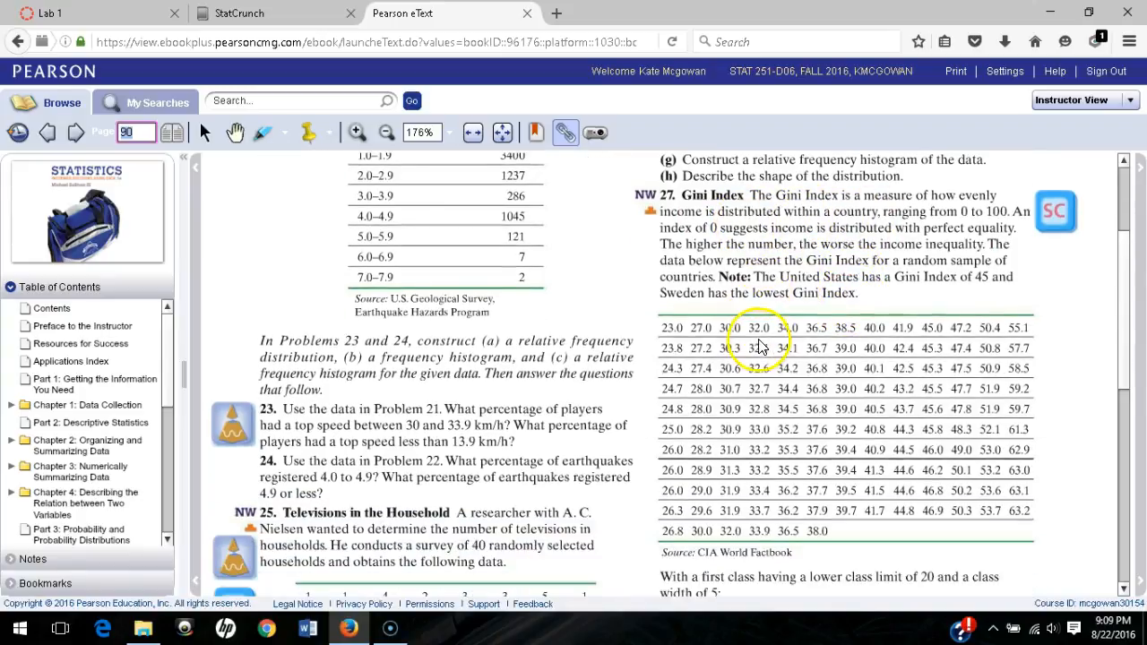
scroll(770, 348, "down", 2)
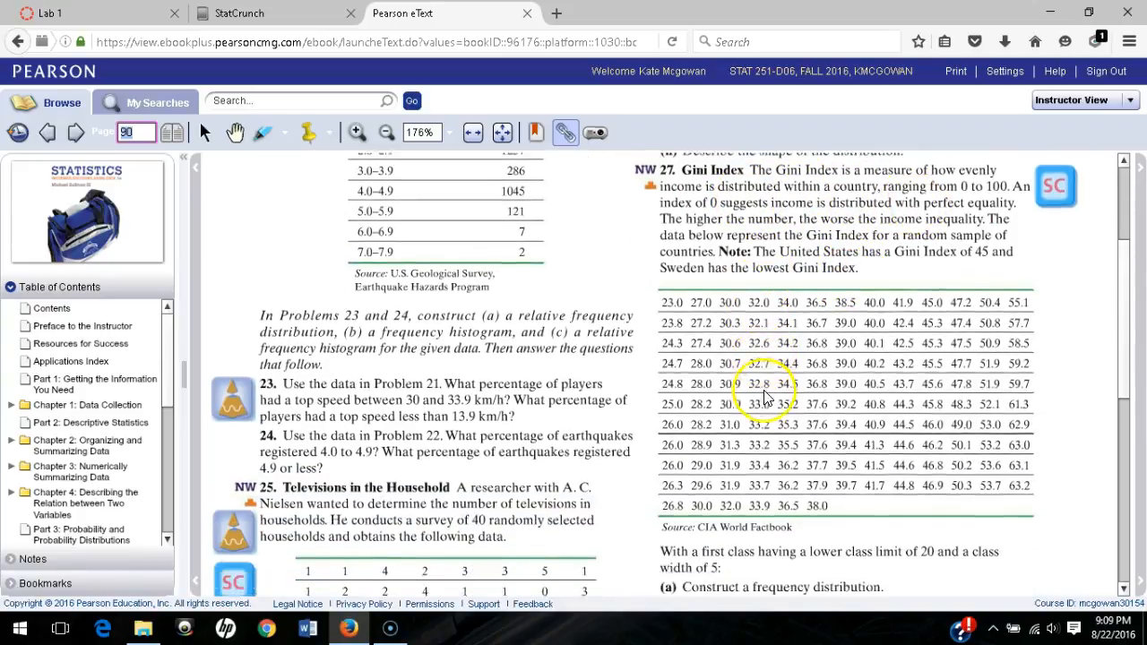
scroll(824, 341, "down", 1)
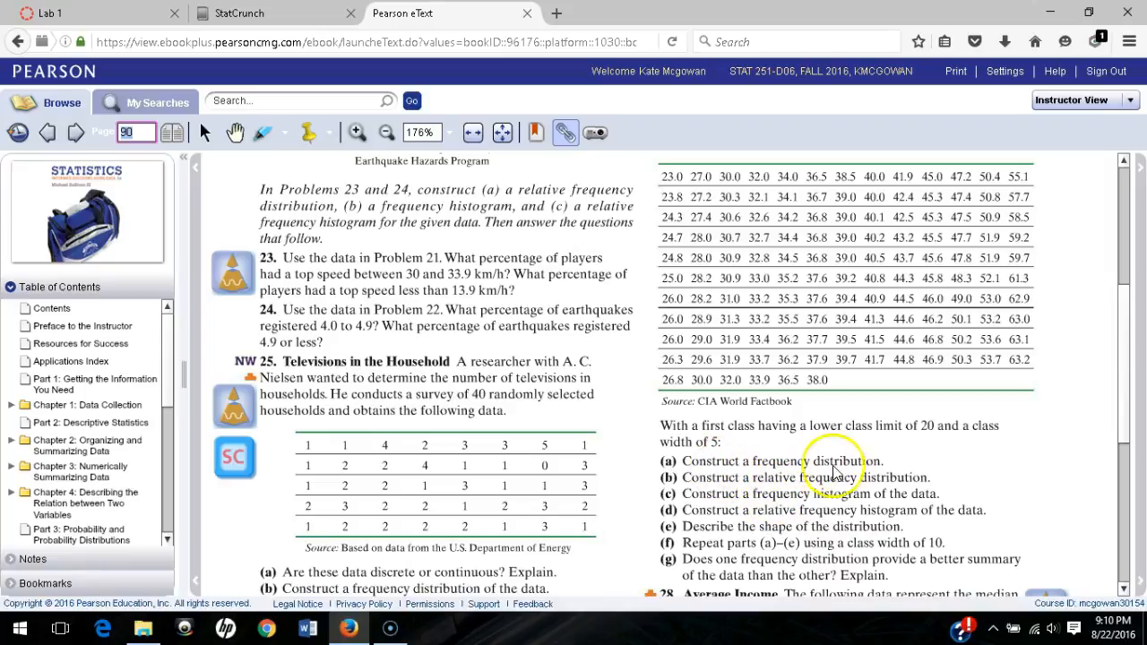
scroll(856, 526, "up", 2)
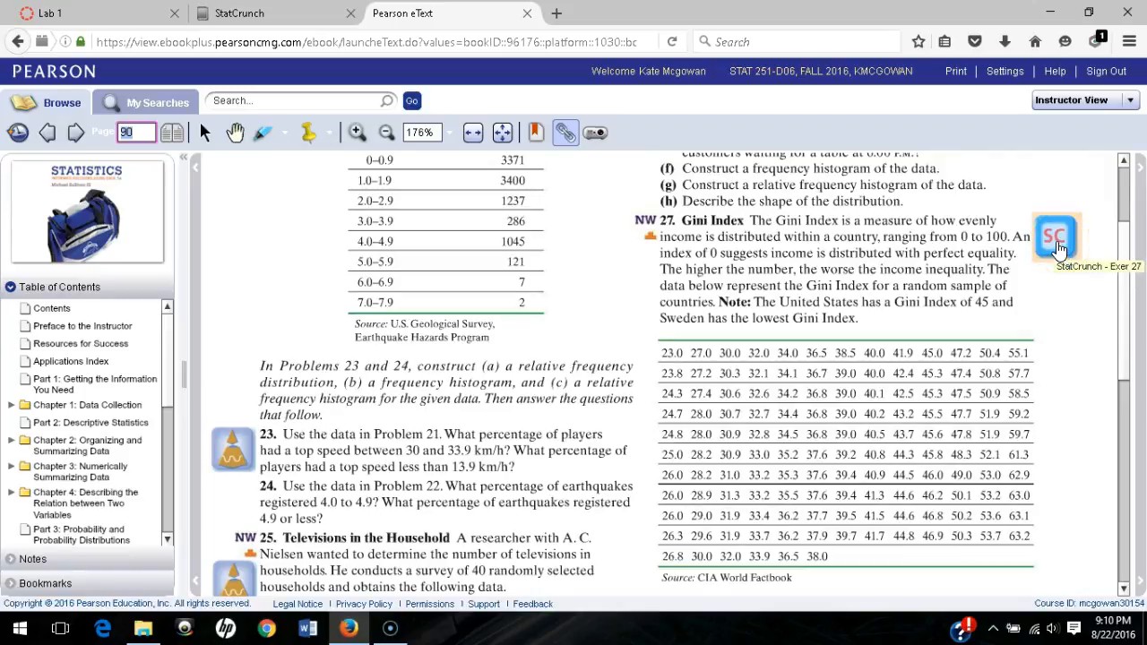
left_click(1055, 250)
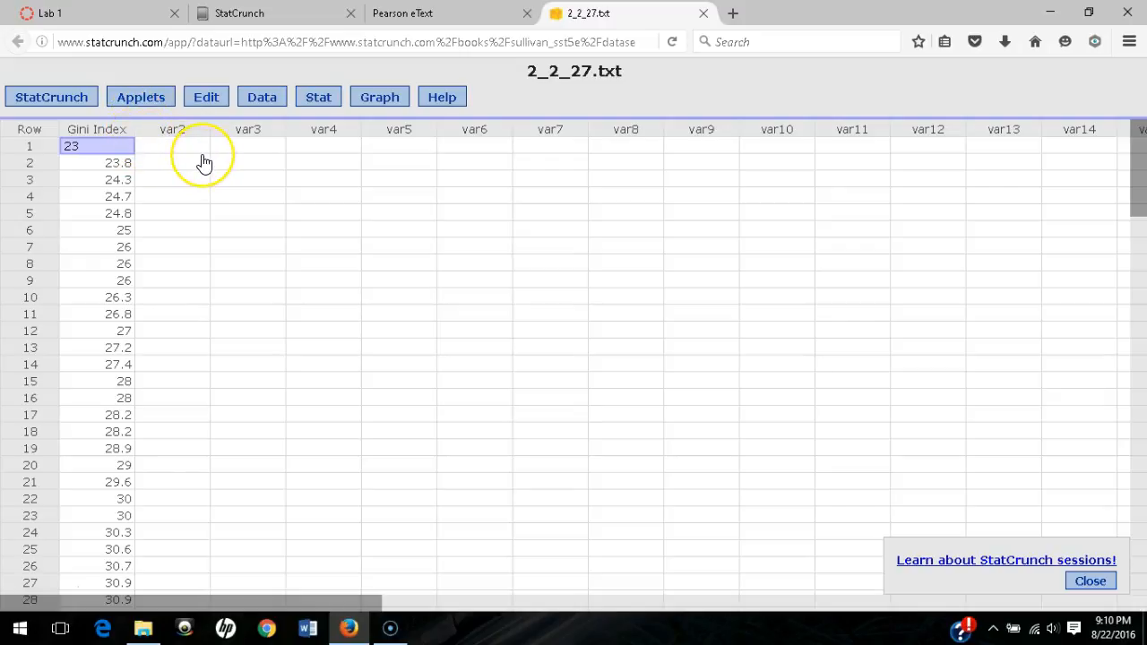
- Bin the Gini Index column into fixed-width classes of width 5 starting at 20
left_click(257, 99)
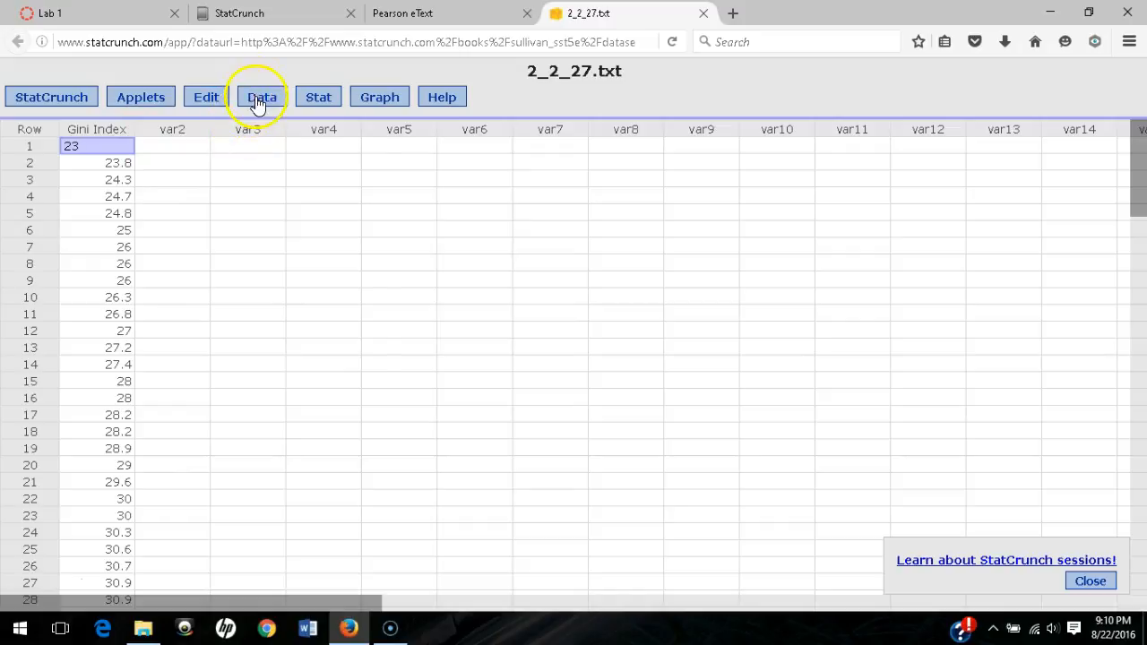
mouse_move(284, 232)
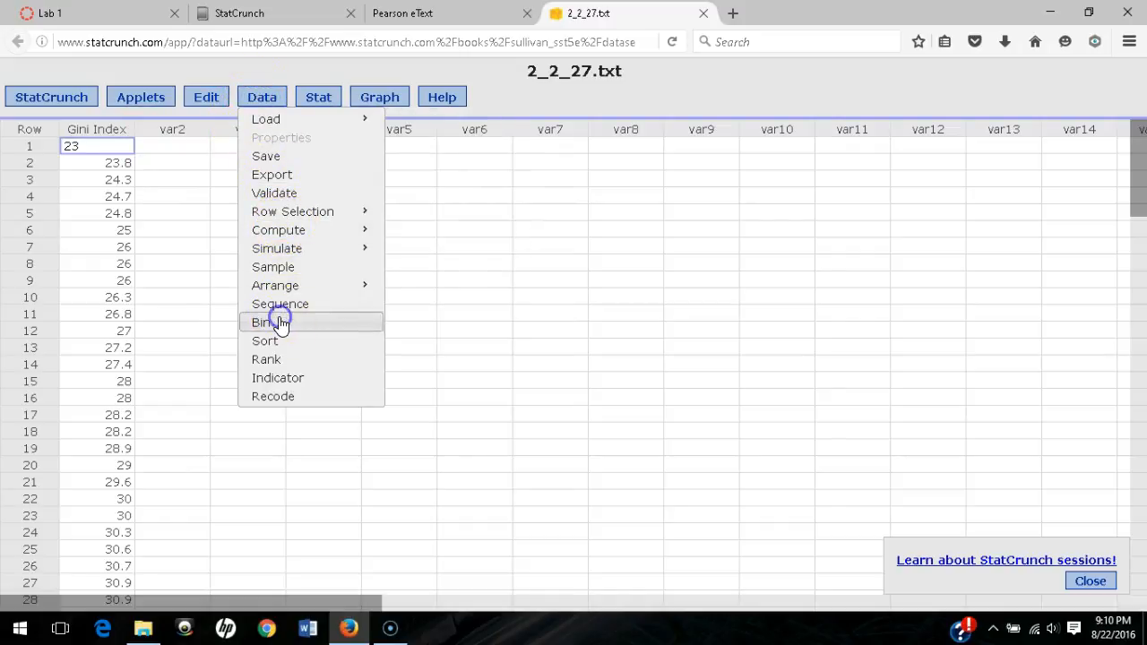
left_click(279, 322)
left_click(426, 208)
left_click(400, 240)
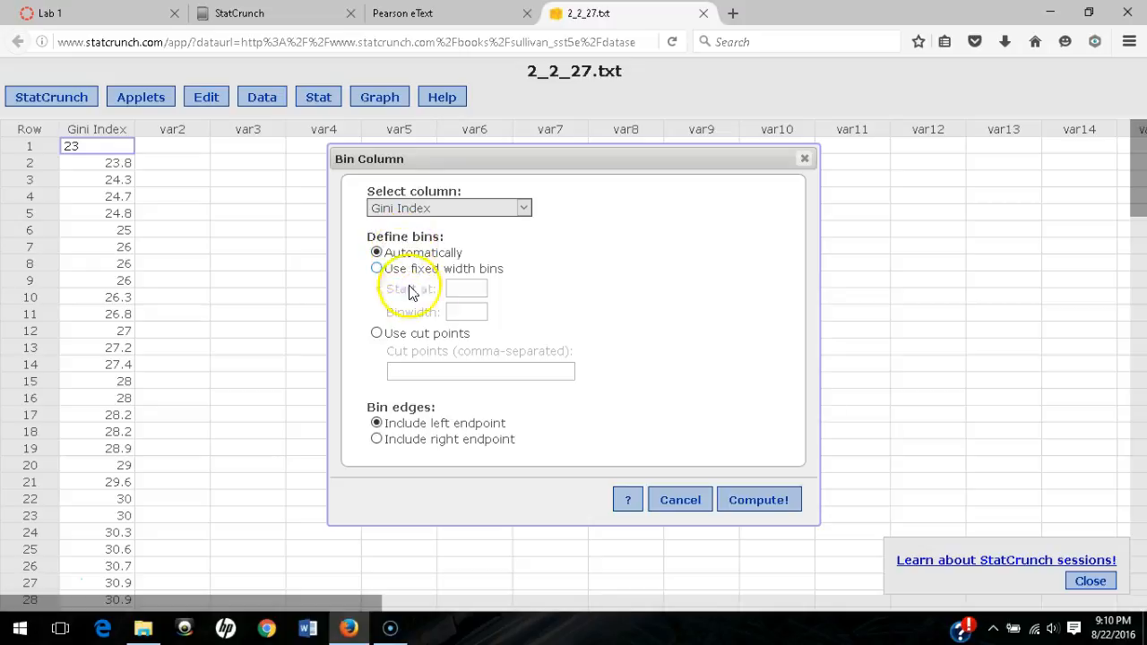
left_click(377, 268)
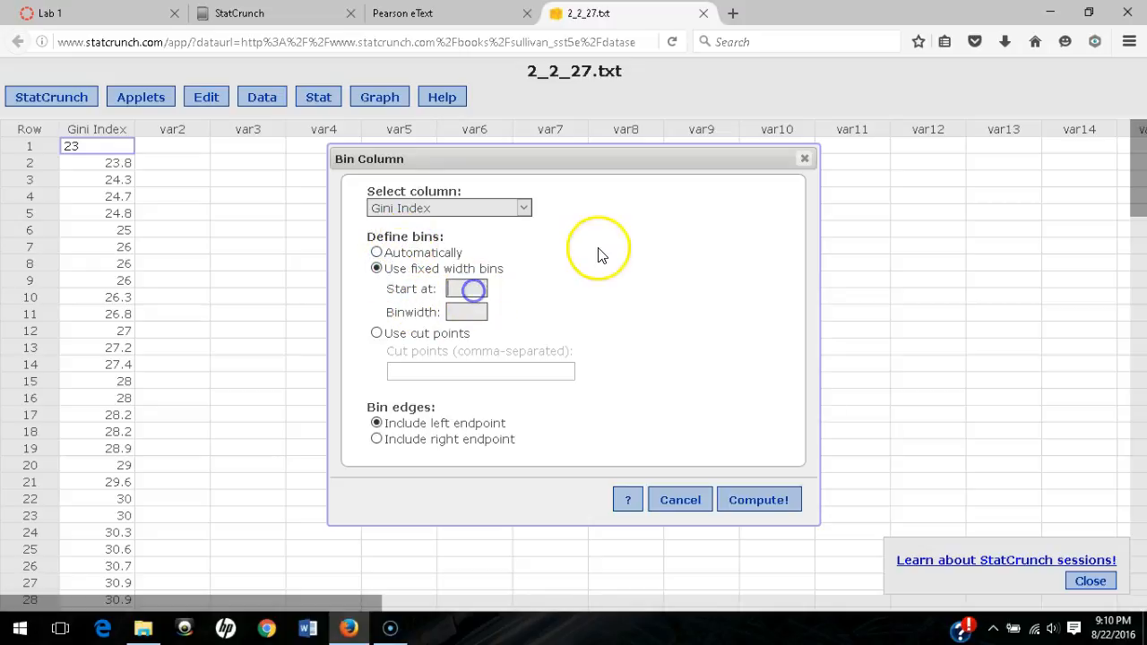
left_click(468, 309)
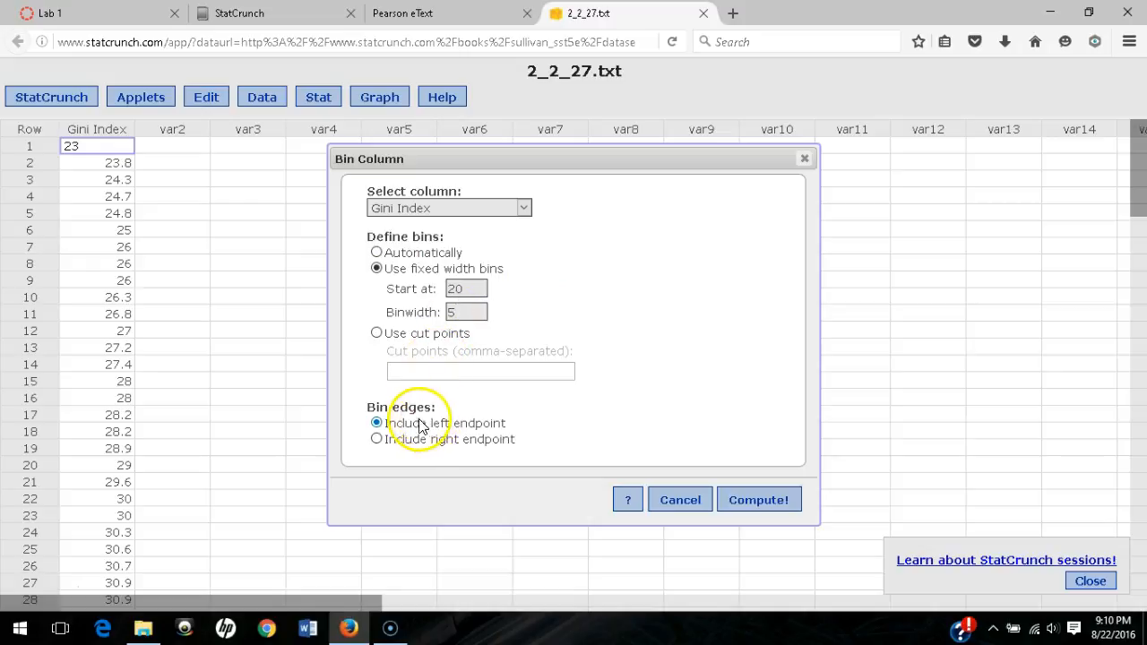
left_click(748, 509)
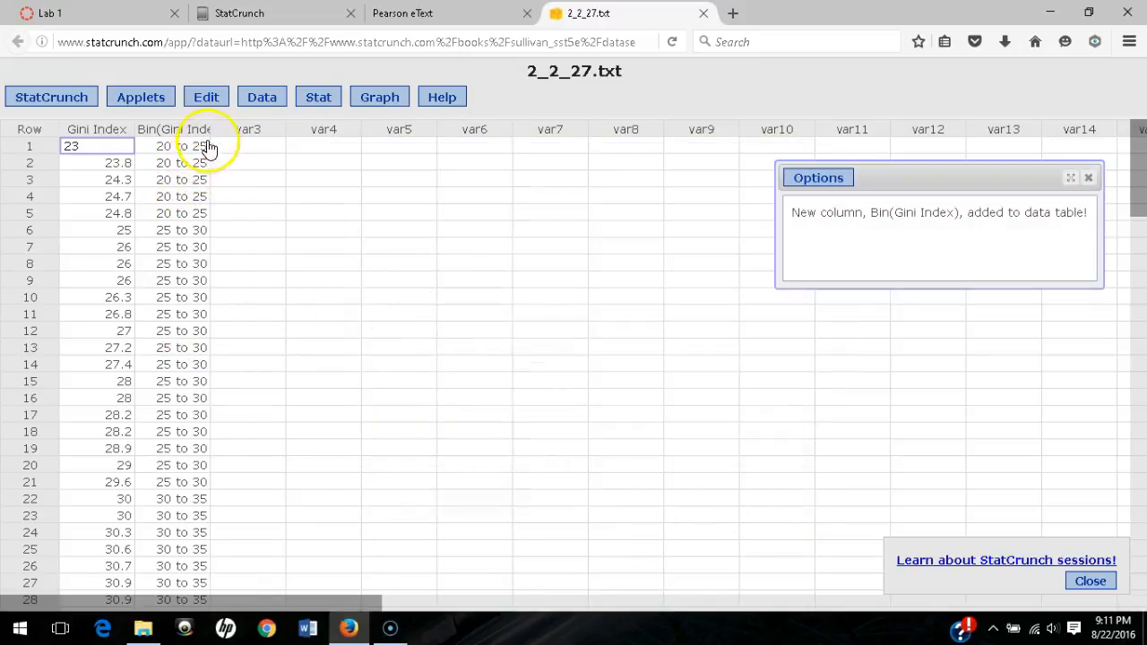
- Compute a Stat > Tables > Frequency table with frequency and relative frequency for Bin(Gini Index)
left_click(316, 98)
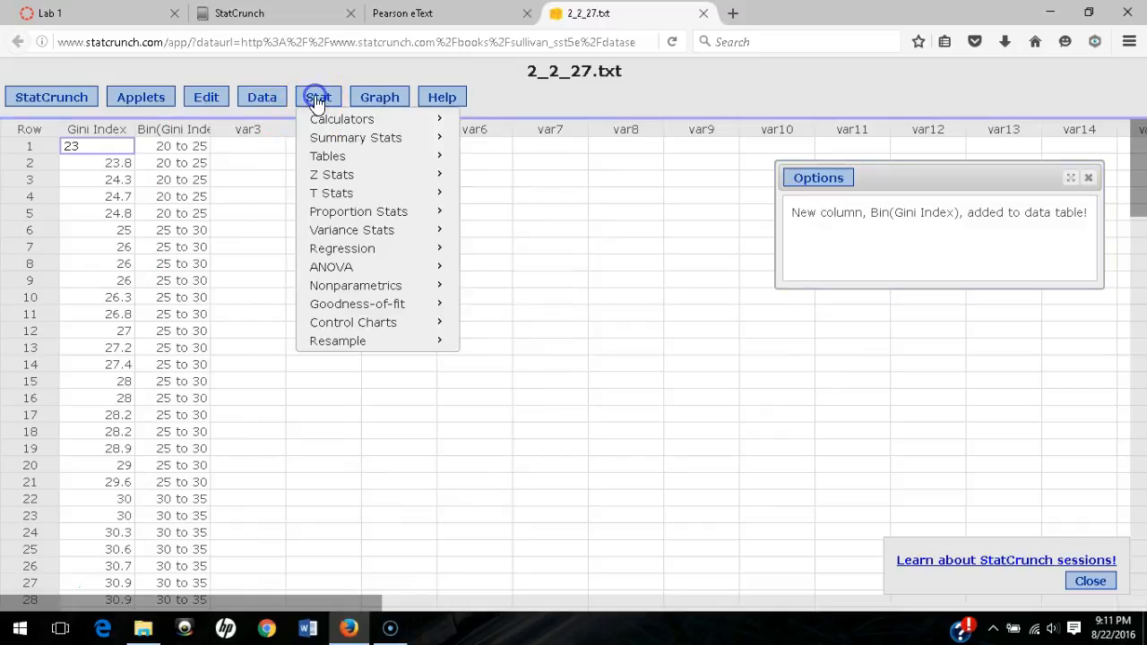
mouse_move(332, 158)
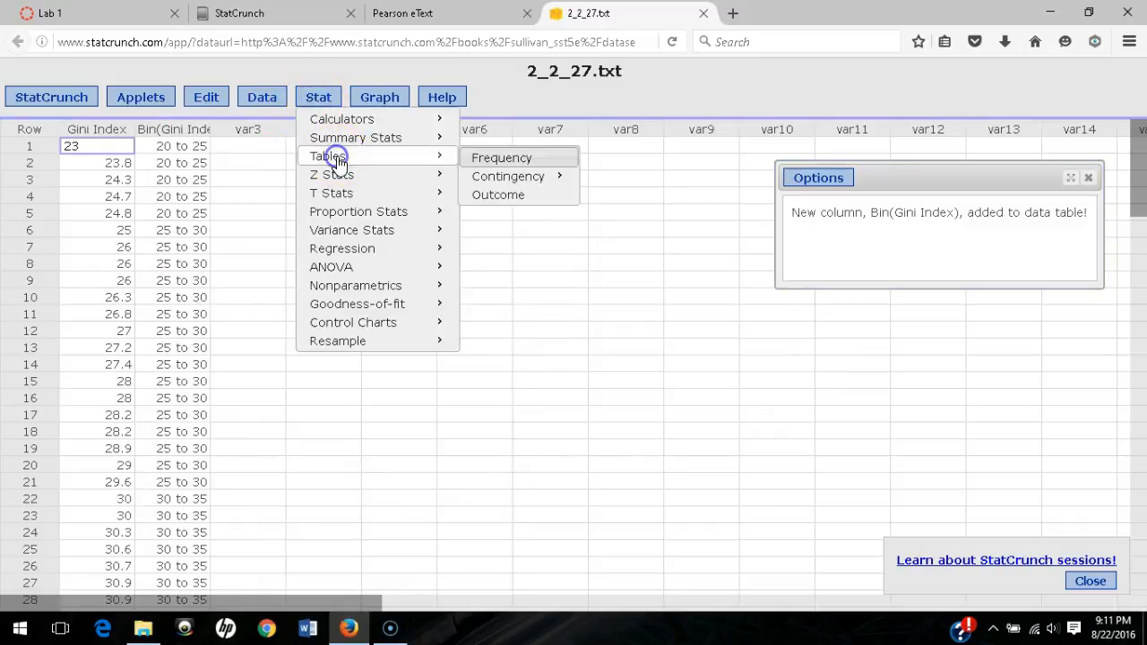
left_click(500, 159)
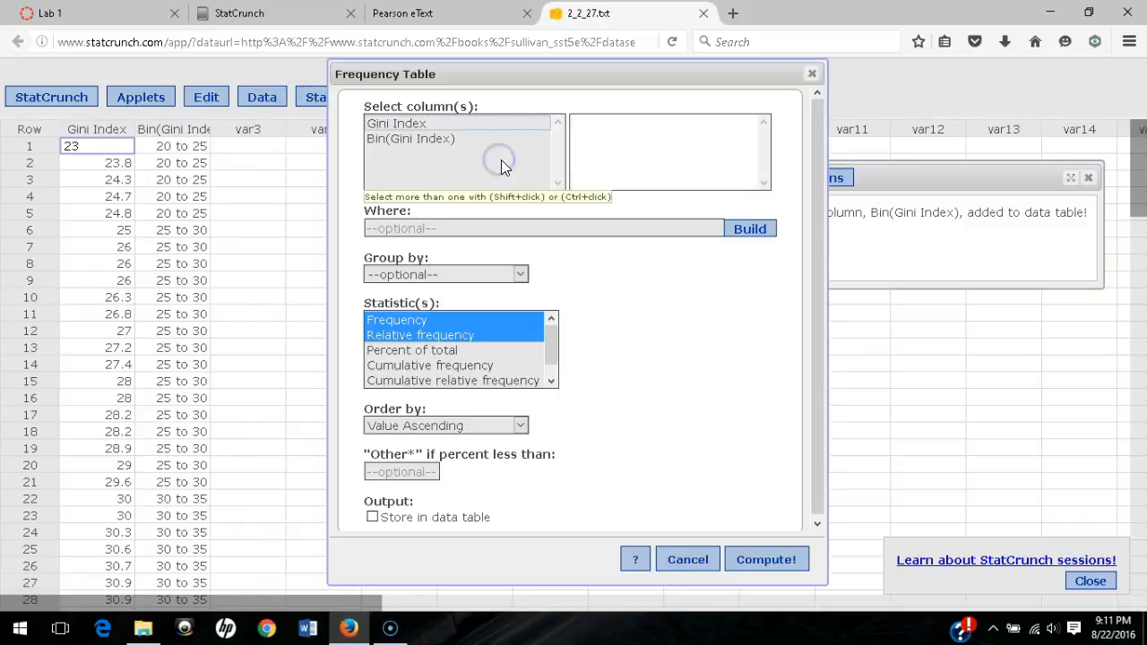
left_click(392, 140)
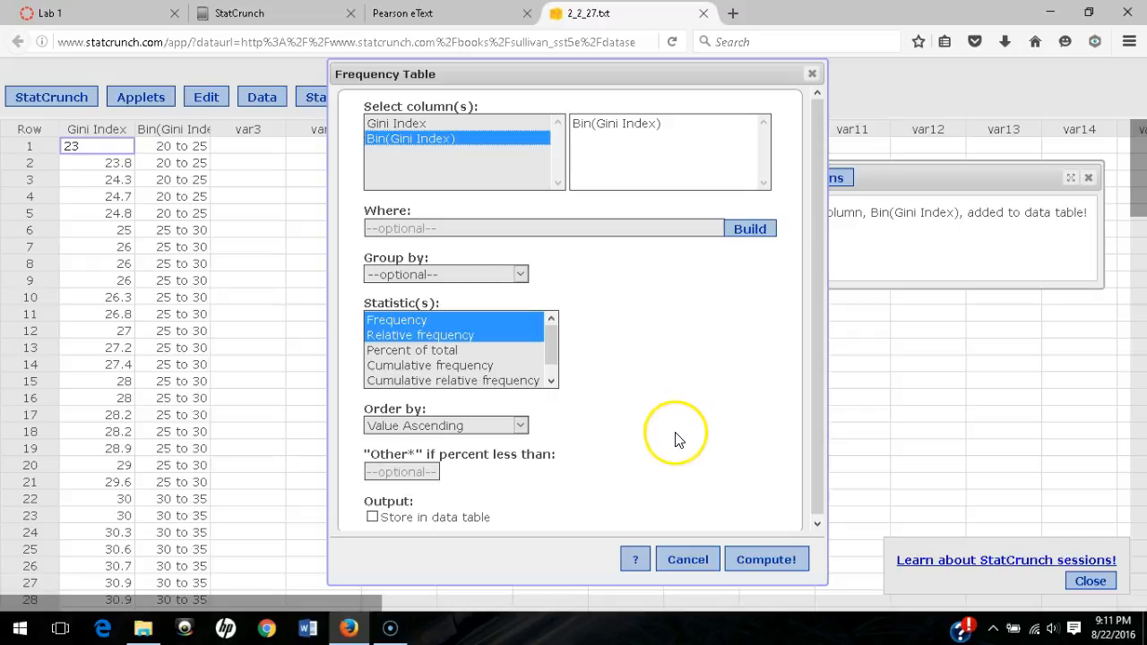
left_click(757, 563)
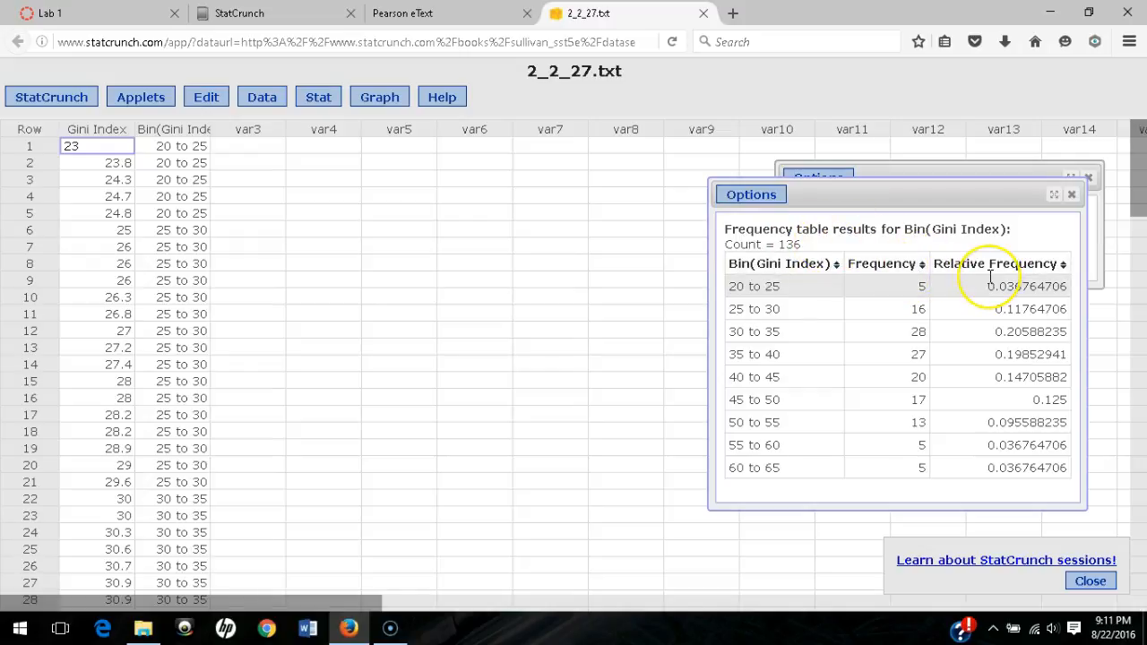
- Through the results Options > Save, retitle the frequency table 'Lab 1, 2.2.27.a-b' and save it
left_click(751, 195)
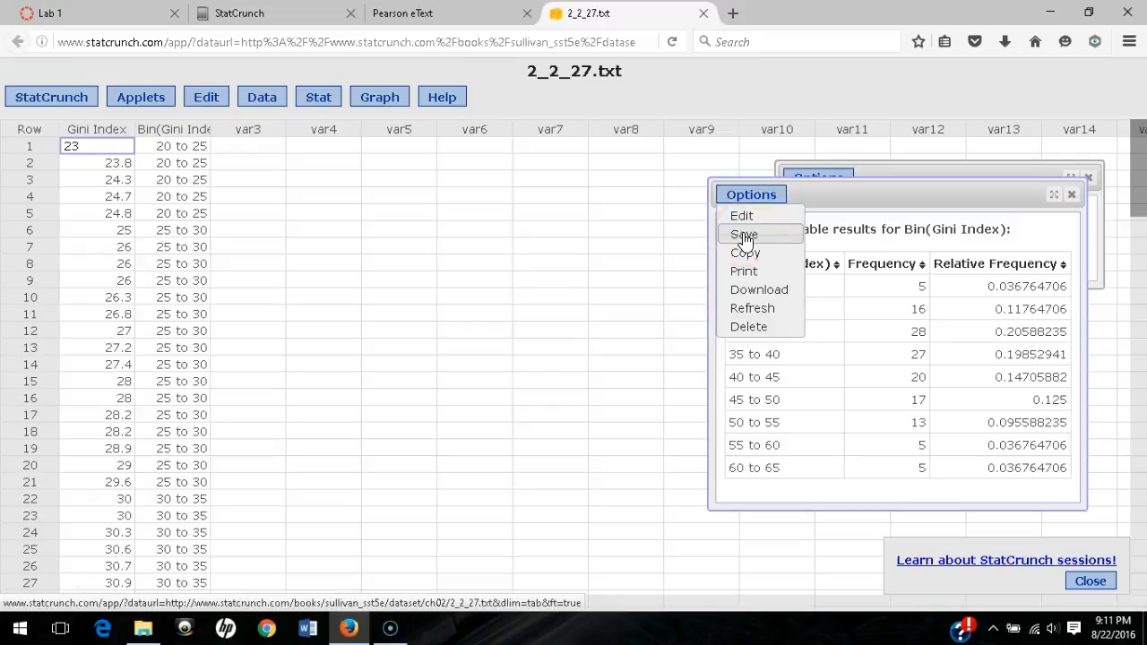
left_click(746, 195)
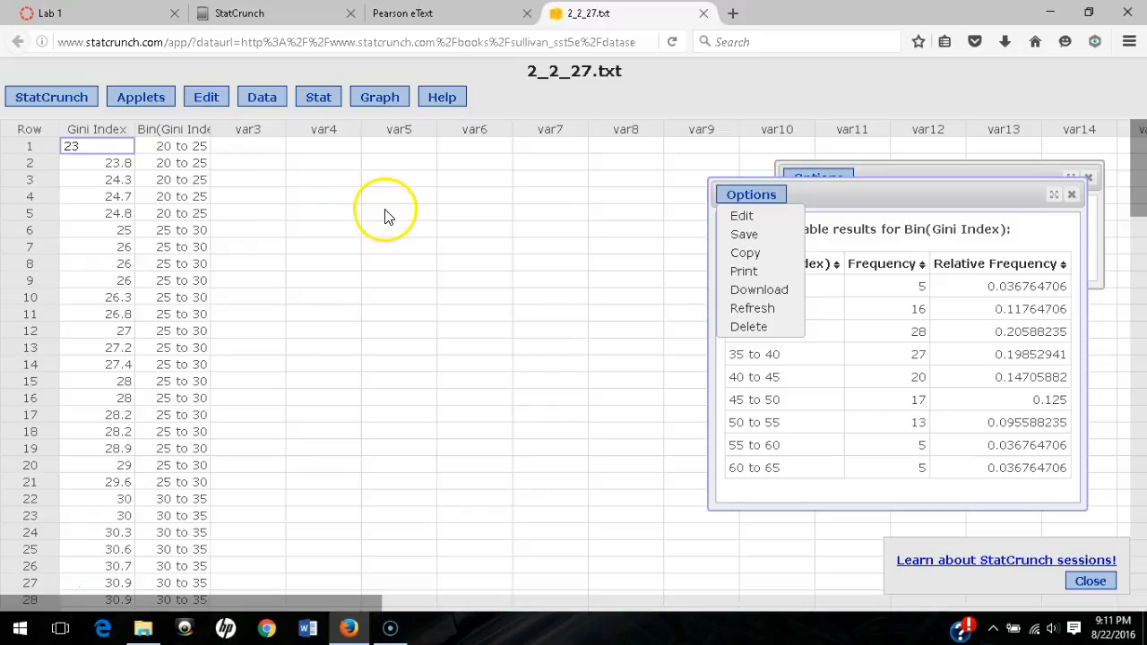
left_click(751, 235)
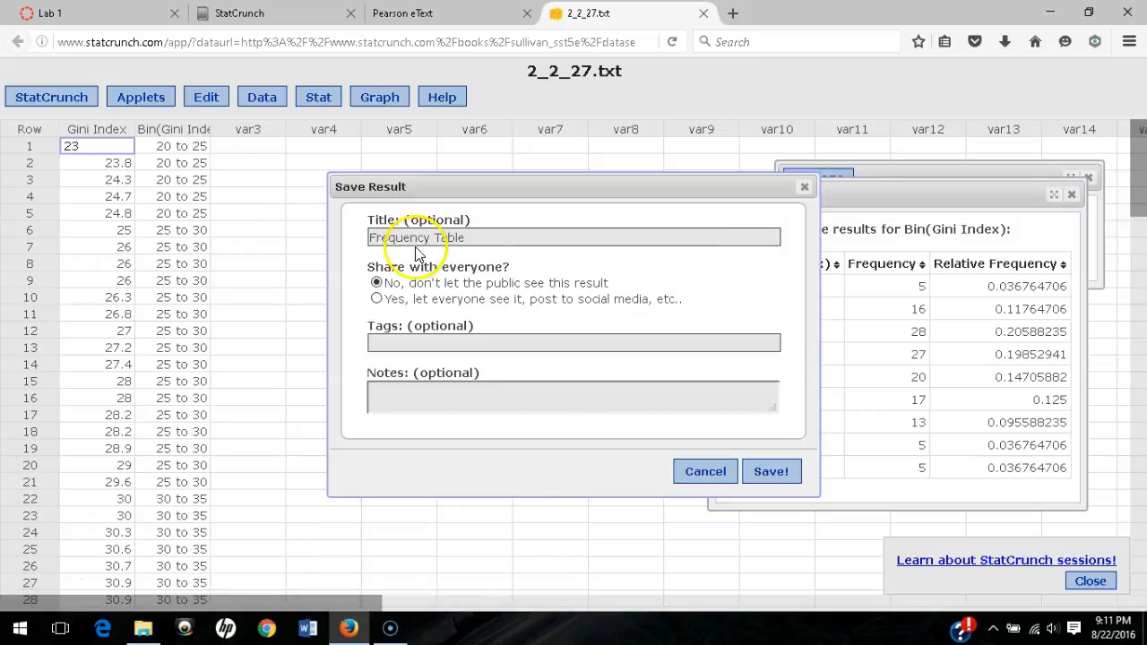
left_click_drag(499, 237, 320, 231)
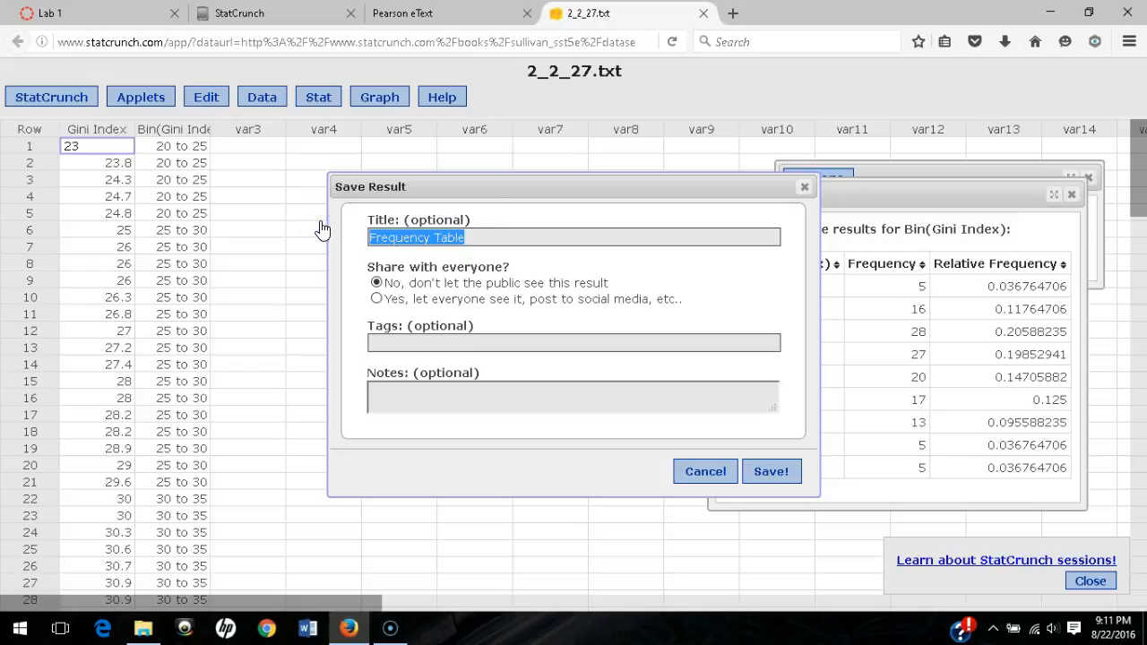
type("Lab 1, 2.2.27.a-b")
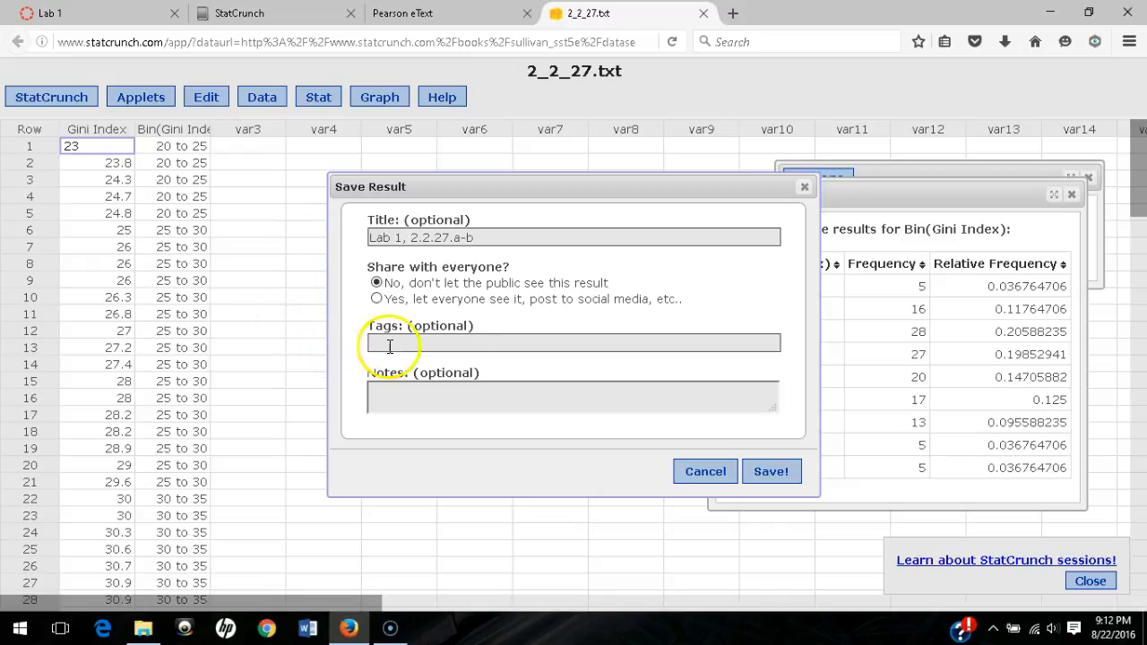
left_click(773, 472)
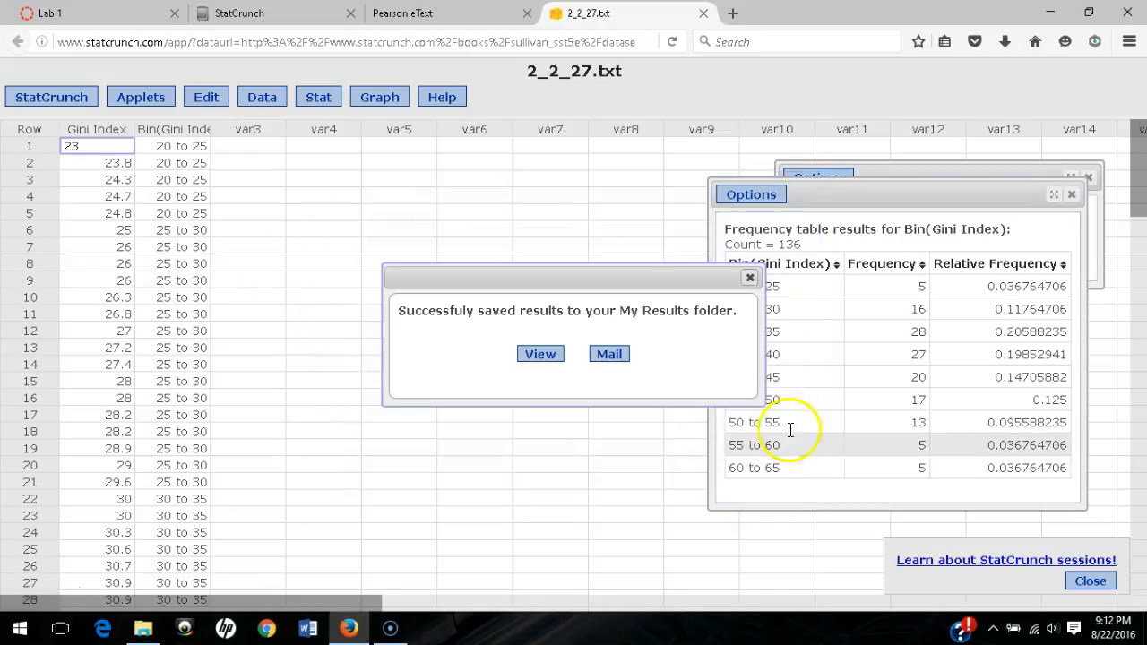
- Dismiss the saved-results notice and close the Gini Index frequency table window
left_click(750, 277)
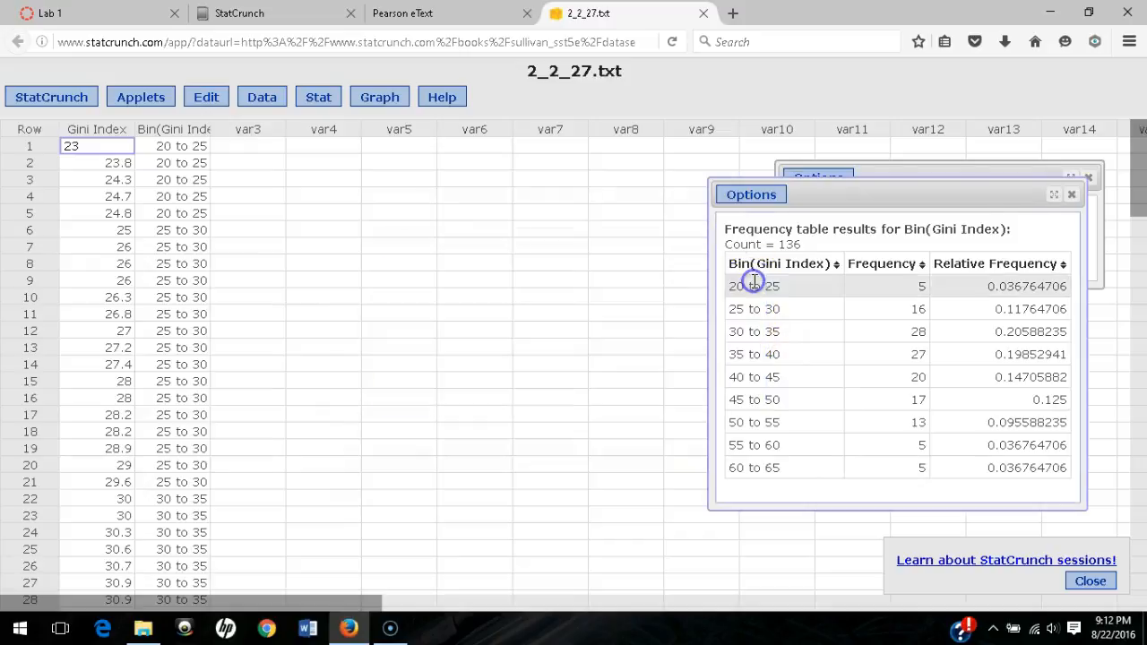
left_click(1074, 196)
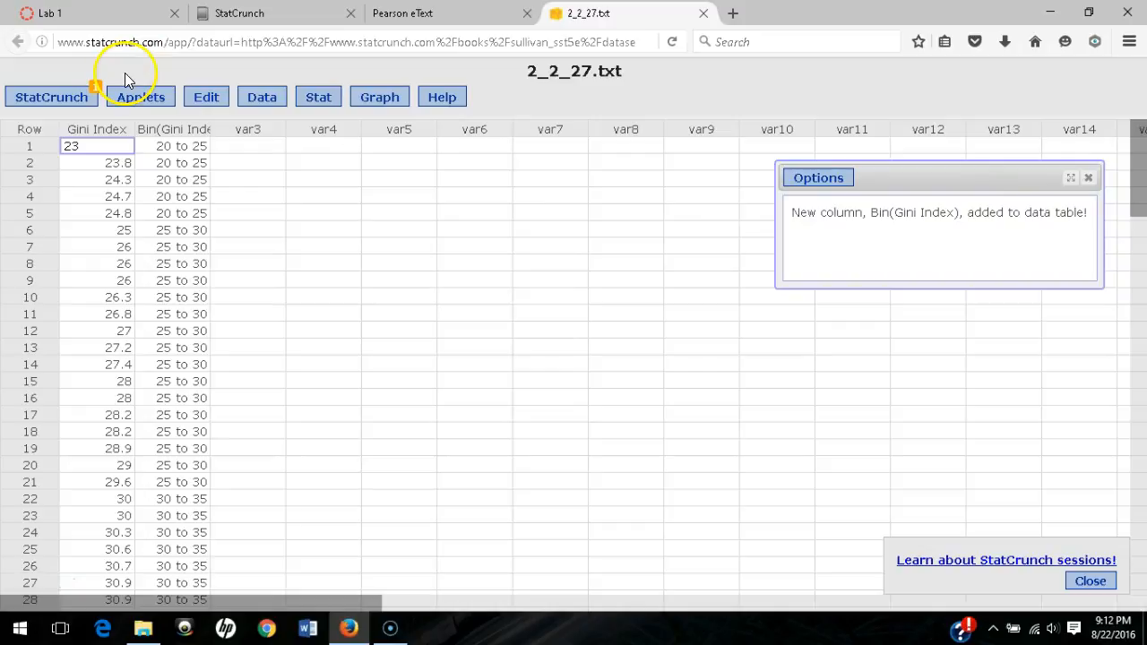
left_click(81, 96)
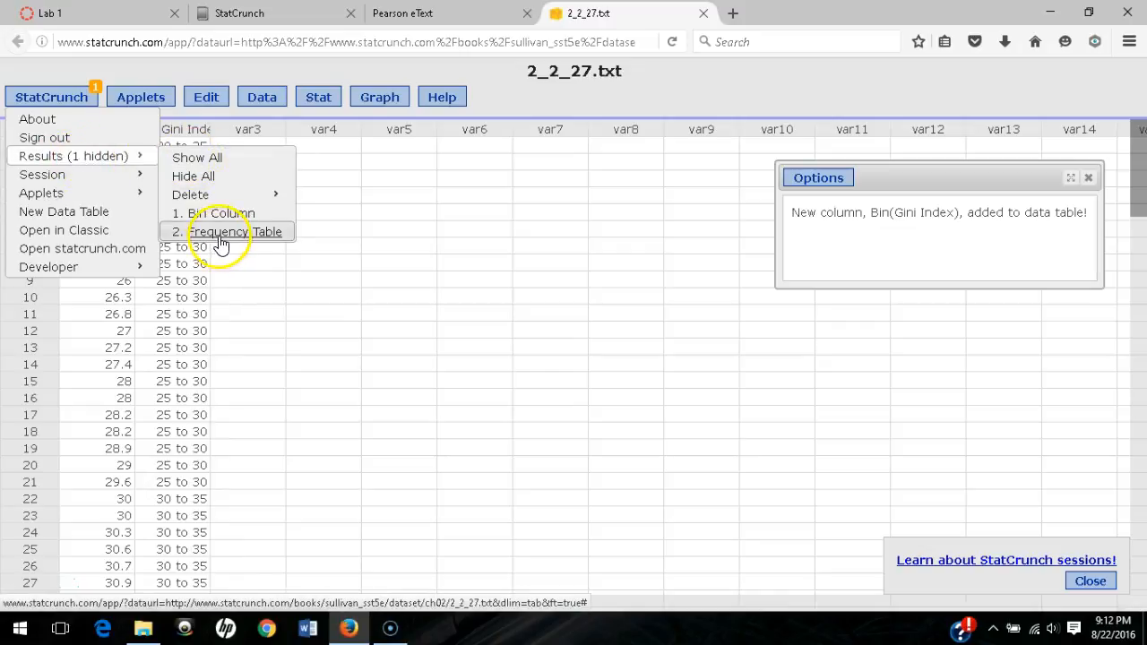
left_click(60, 98)
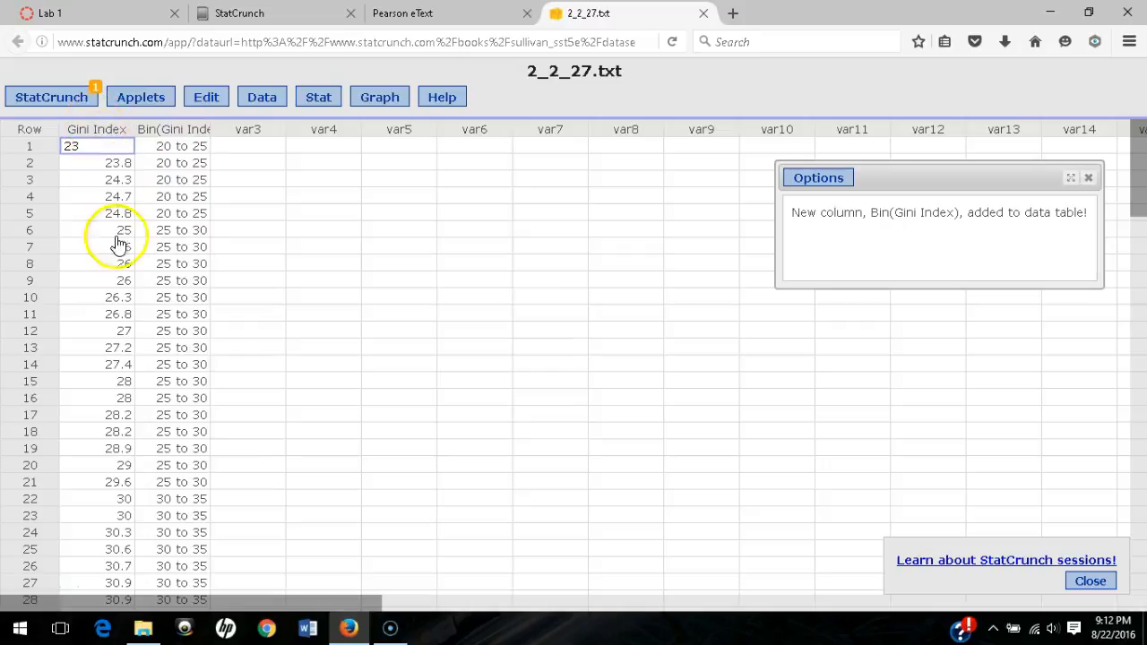
- Set up a Frequency histogram of Gini Index with bins starting at 20 and width 5
left_click(381, 100)
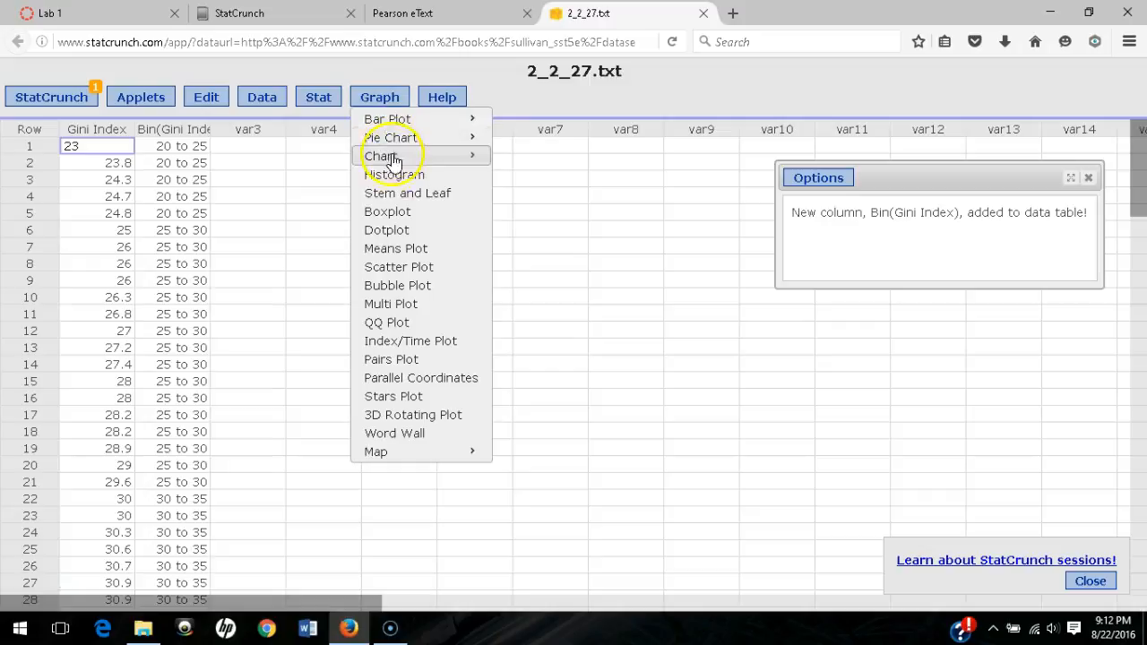
left_click(400, 173)
left_click(400, 137)
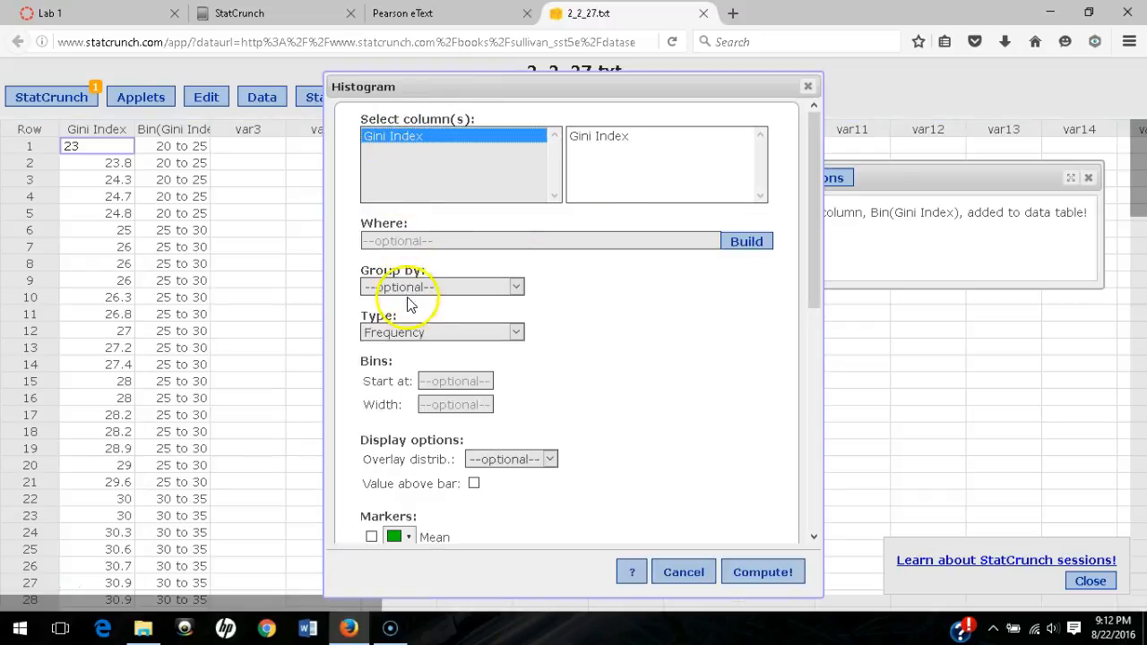
left_click(405, 331)
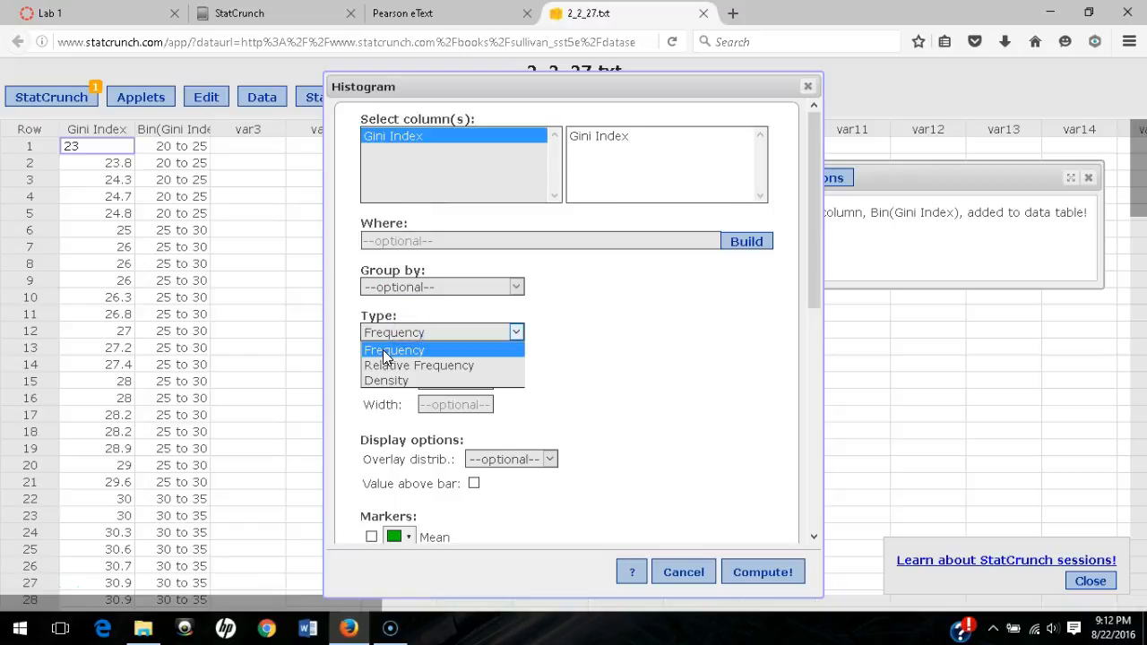
left_click(576, 353)
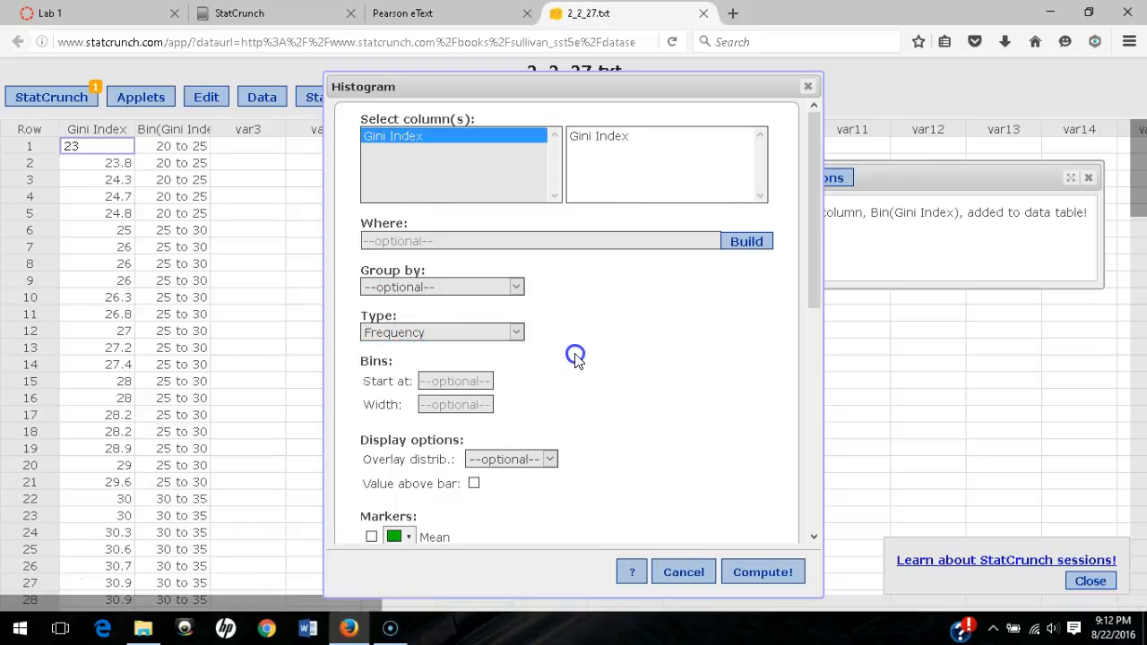
left_click(472, 383)
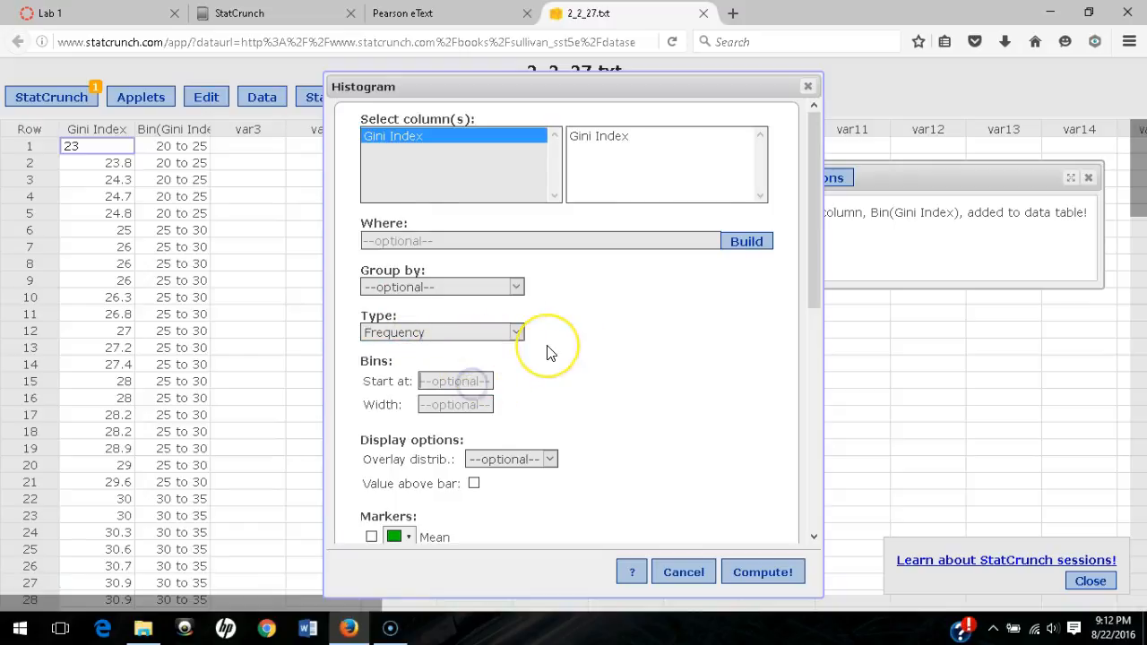
left_click(465, 405)
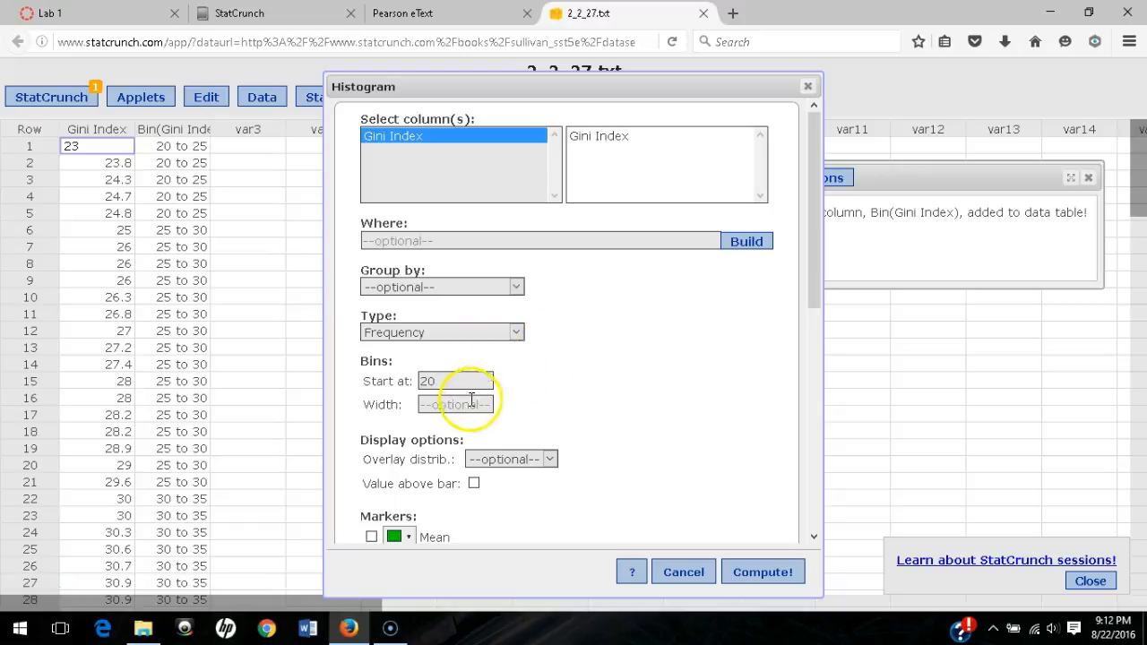
type("5")
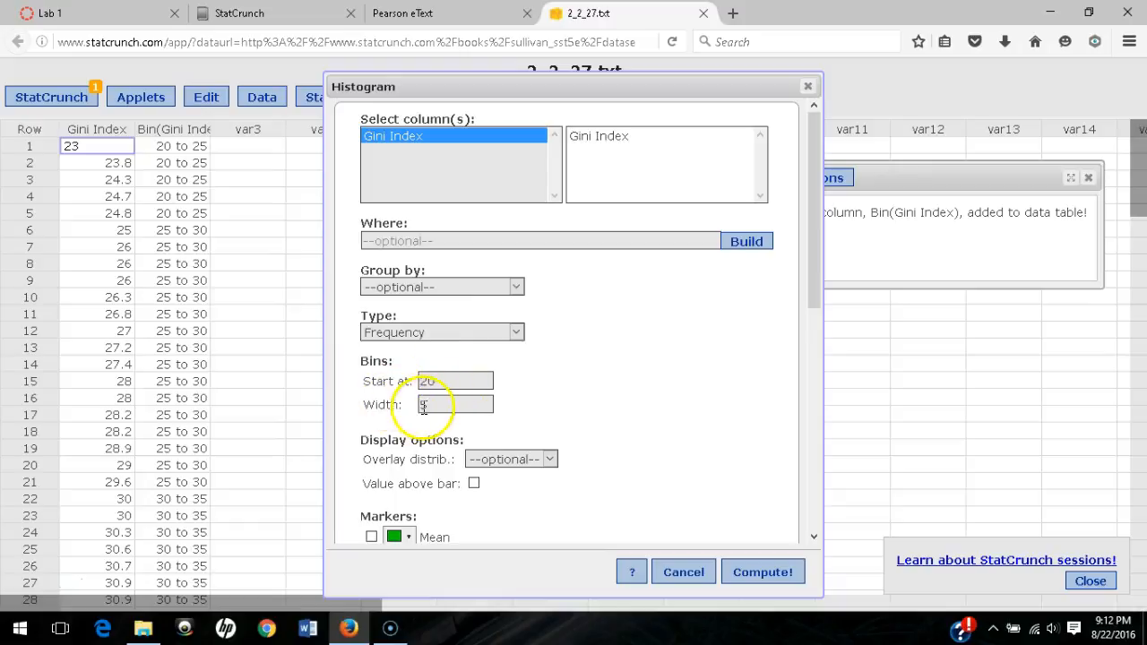
- Add mean and median markers, title it 2.2.27.c, and compute the histogram
scroll(691, 435, "down", 2)
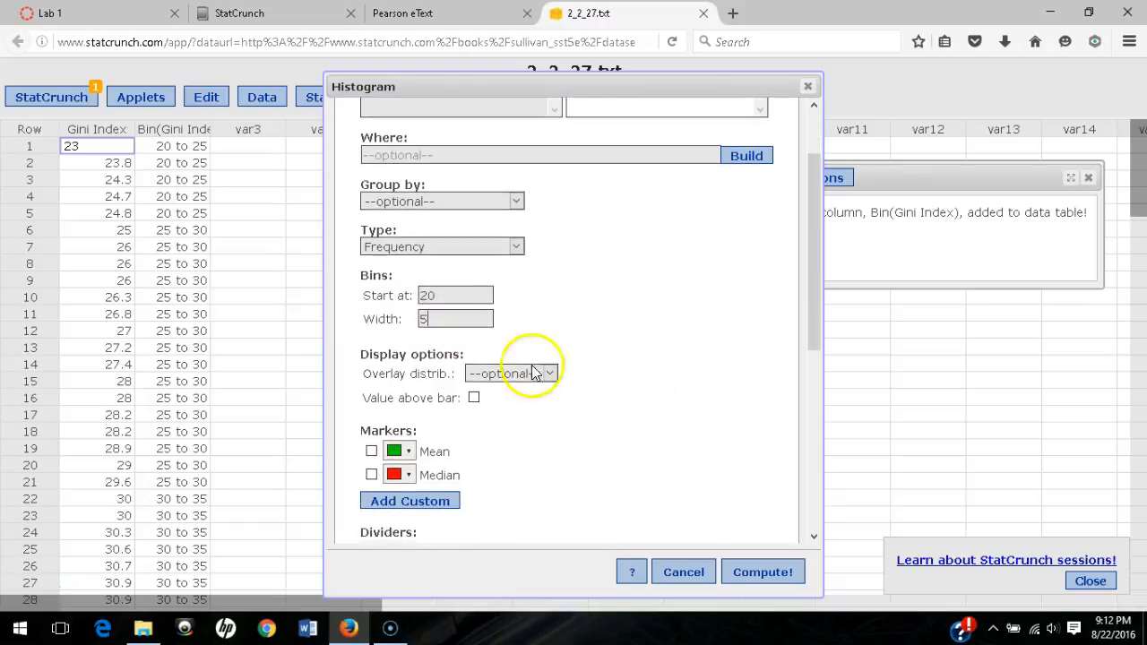
left_click(371, 452)
left_click(372, 474)
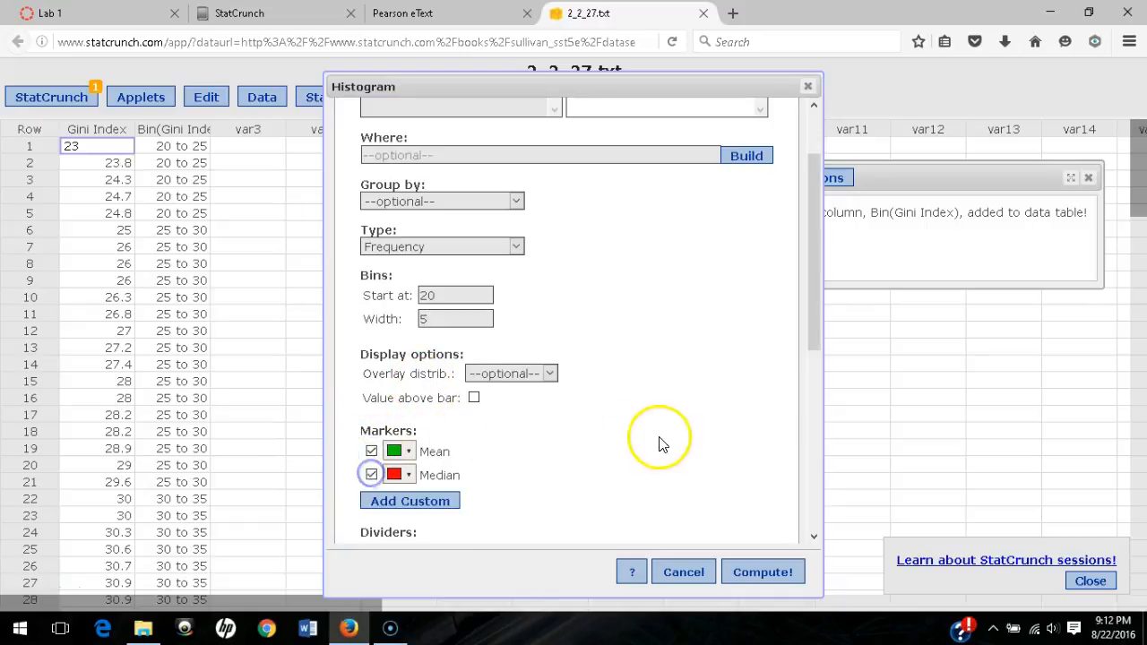
scroll(661, 440, "down", 1)
scroll(660, 440, "down", 1)
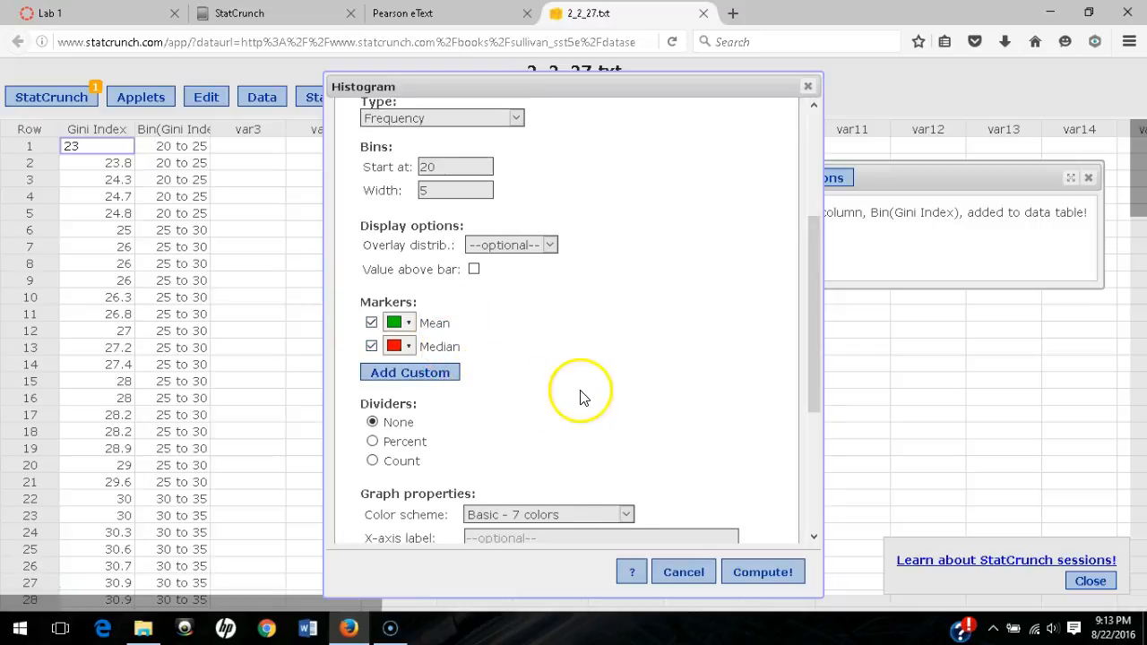
scroll(583, 392, "down", 3)
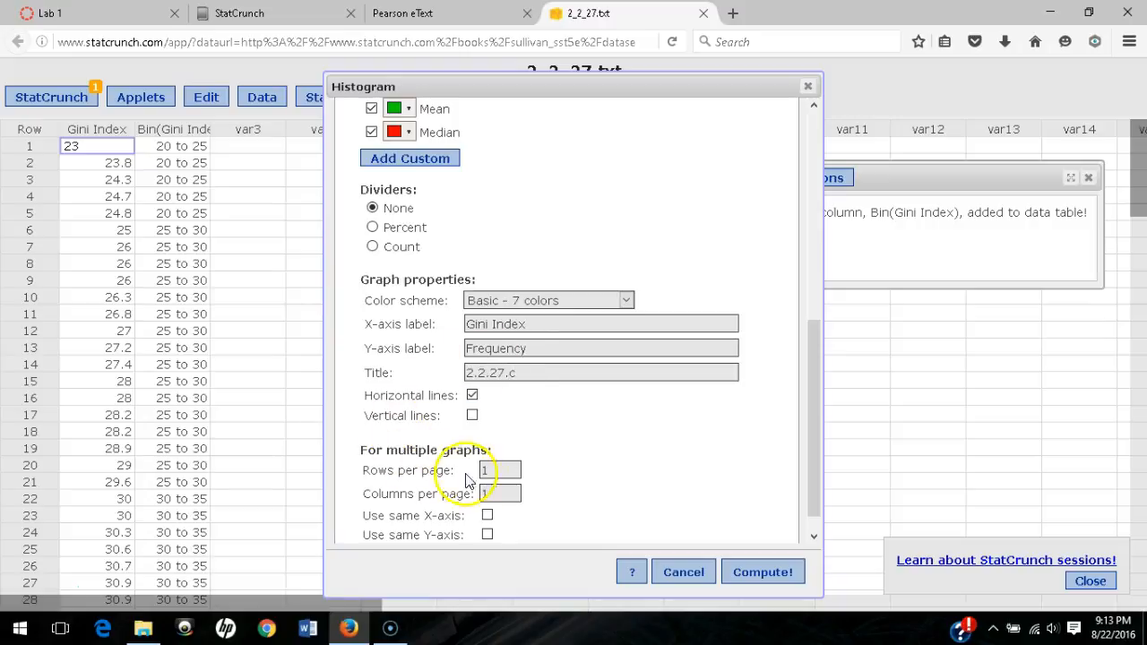
scroll(727, 535, "down", 1)
left_click(781, 581)
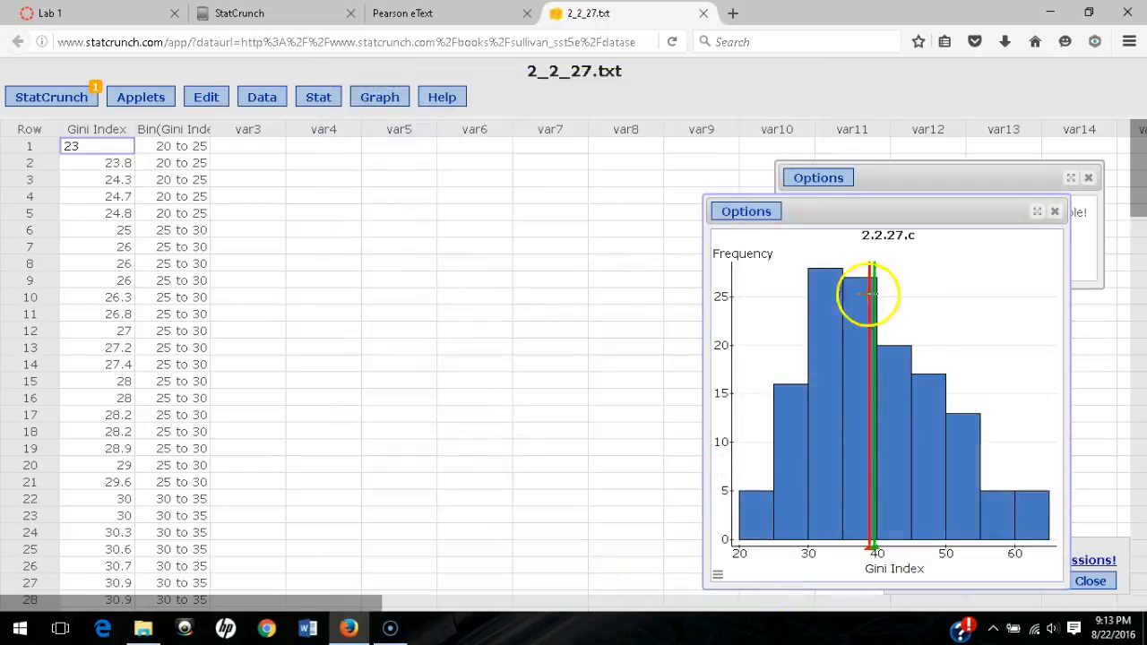
- Save the Gini Index histogram to My Results titled 'Lab 1, 2.2.27.c'
left_click(757, 222)
left_click(740, 250)
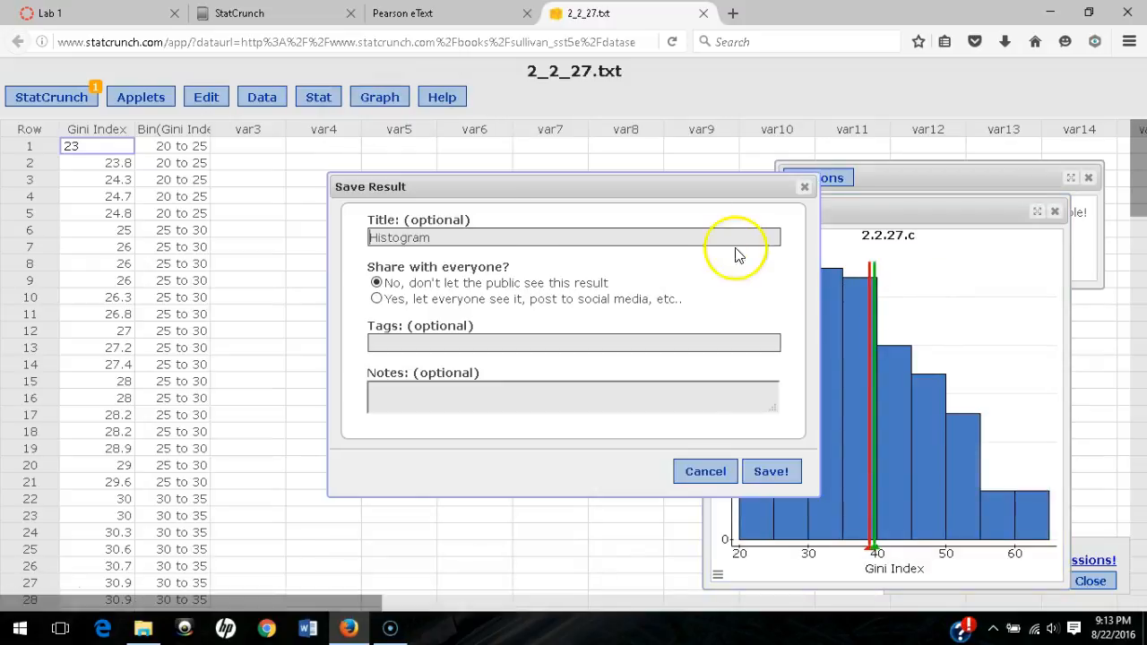
left_click_drag(461, 231, 302, 224)
type("Lab 1, 2.2.27.c")
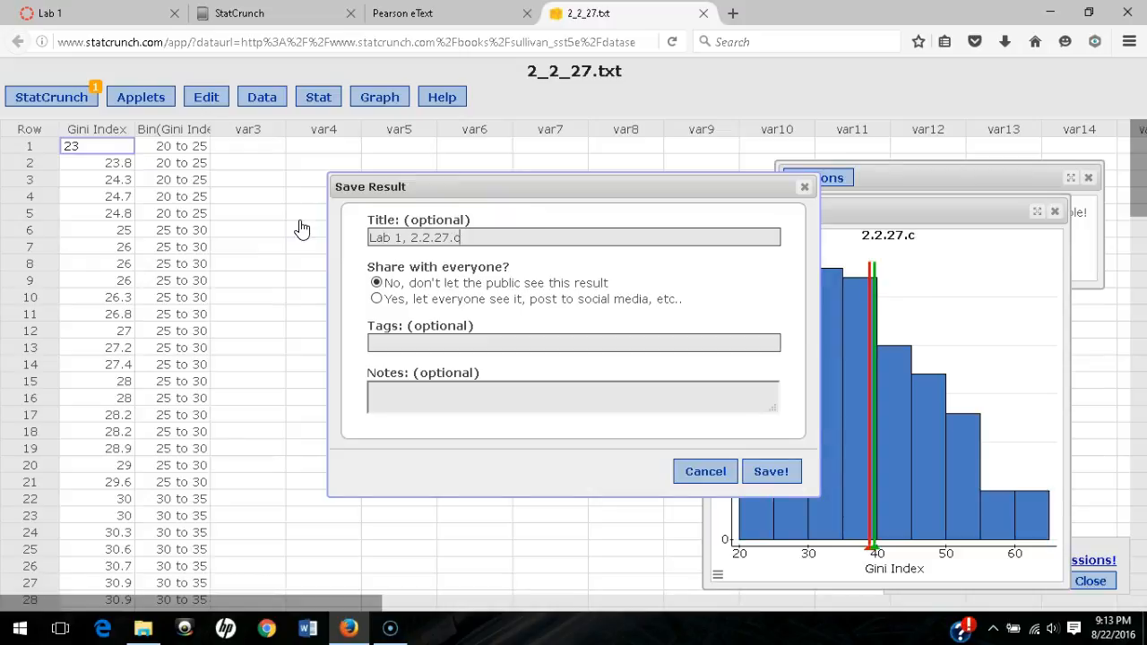
left_click(778, 471)
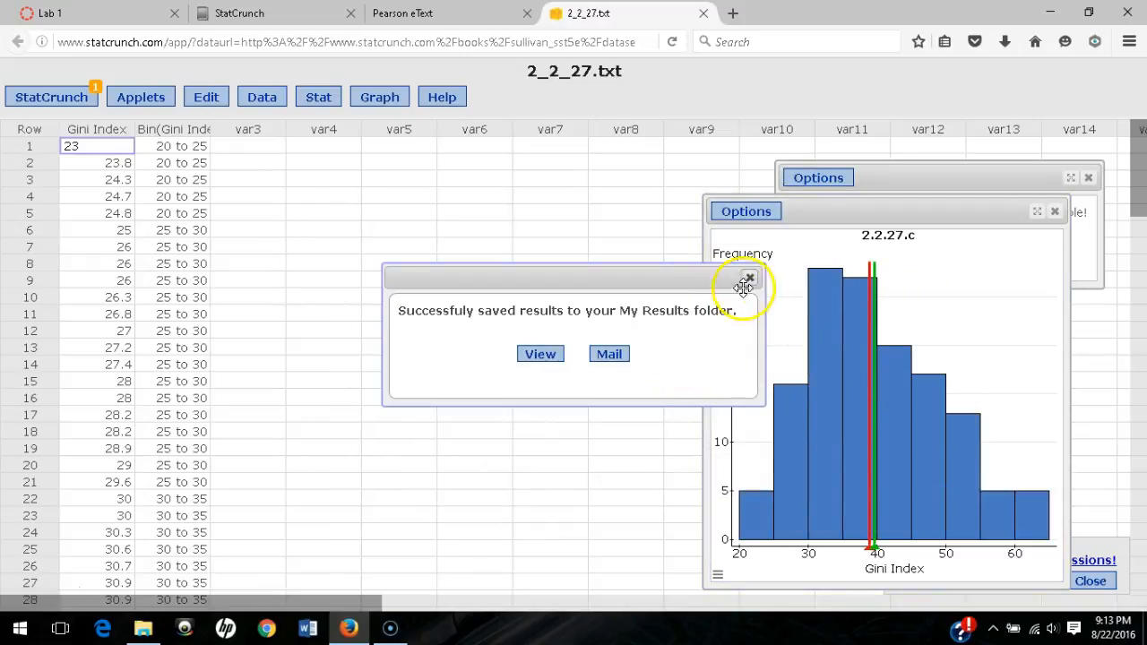
left_click(748, 278)
left_click(749, 212)
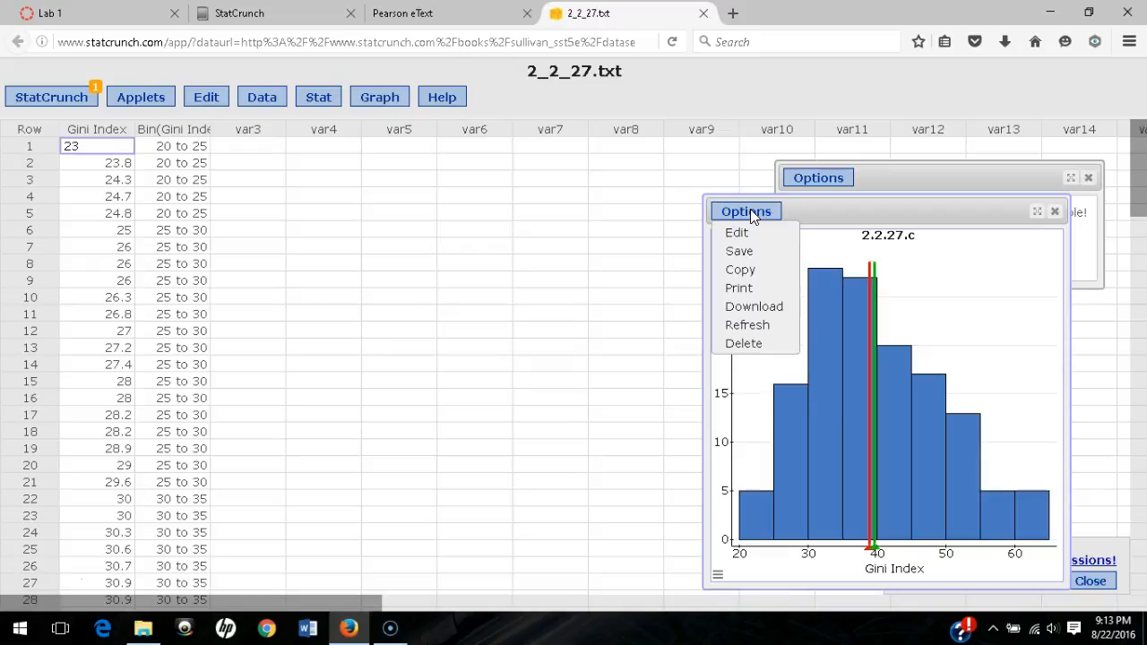
- Edit the histogram settings and switch its type to Relative Frequency
left_click(740, 233)
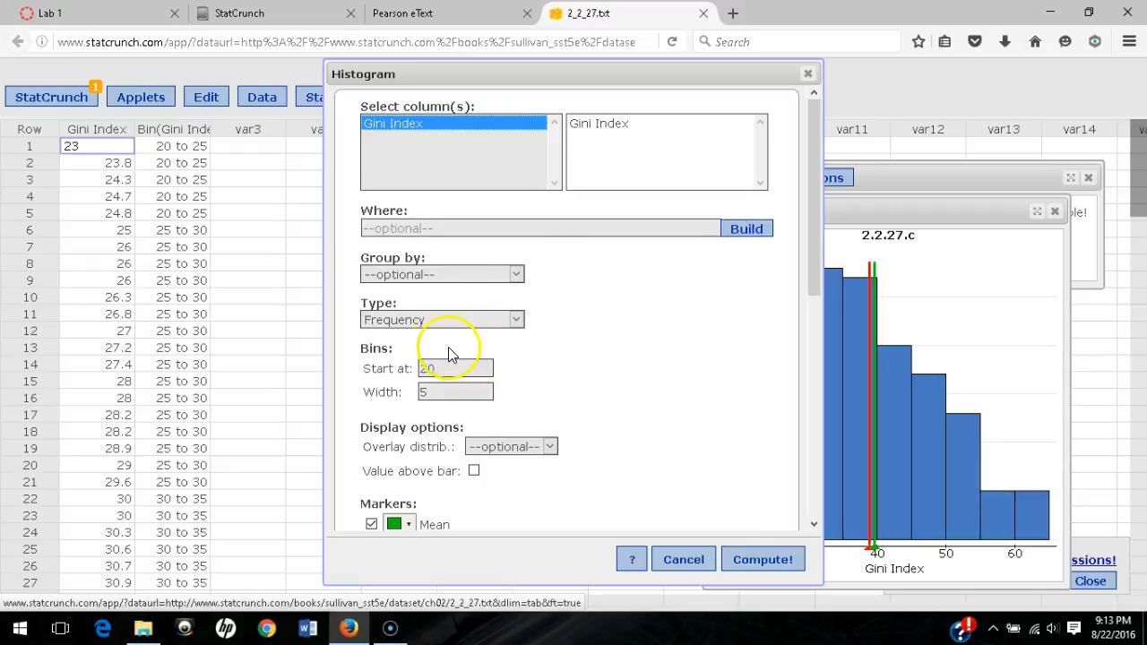
scroll(450, 354, "down", 1)
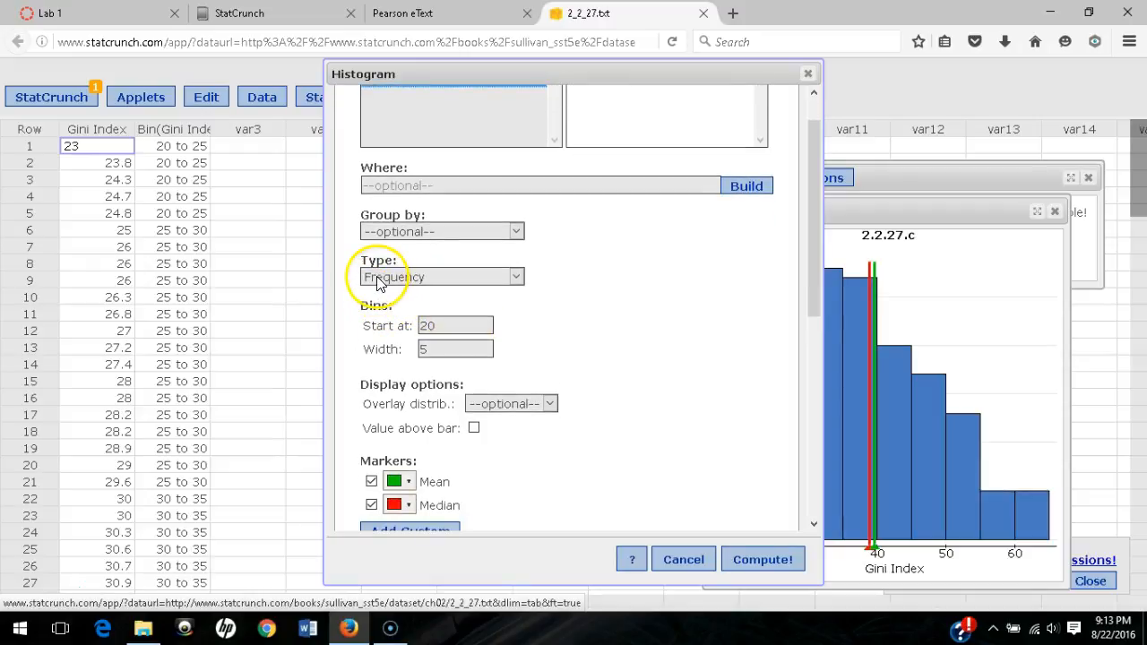
left_click(379, 280)
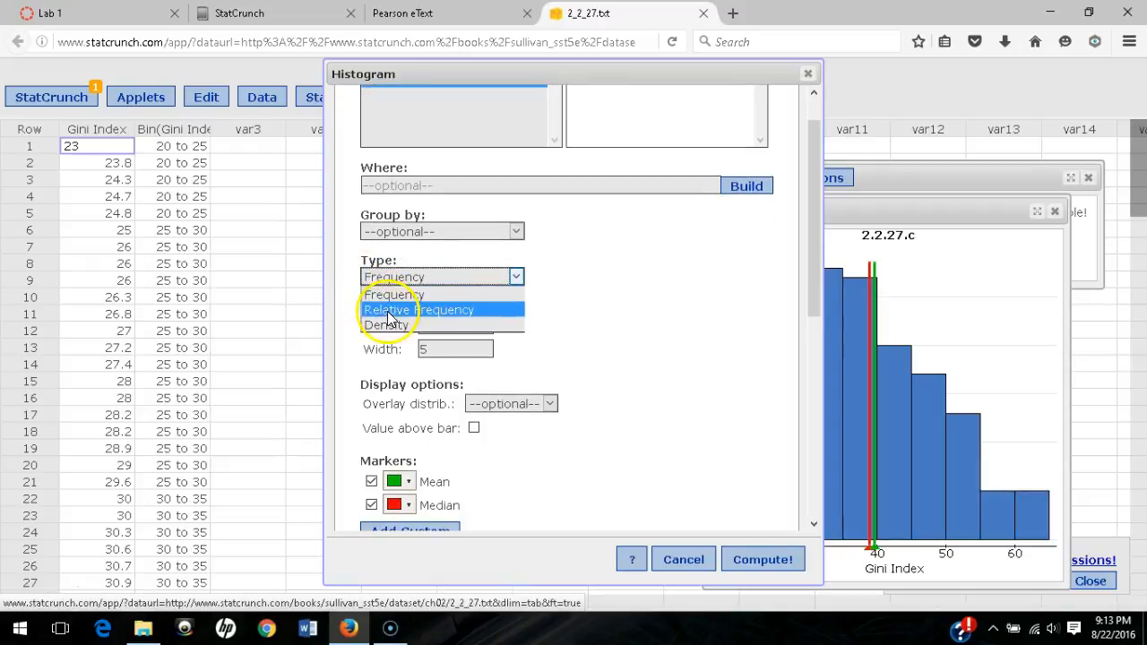
left_click(391, 309)
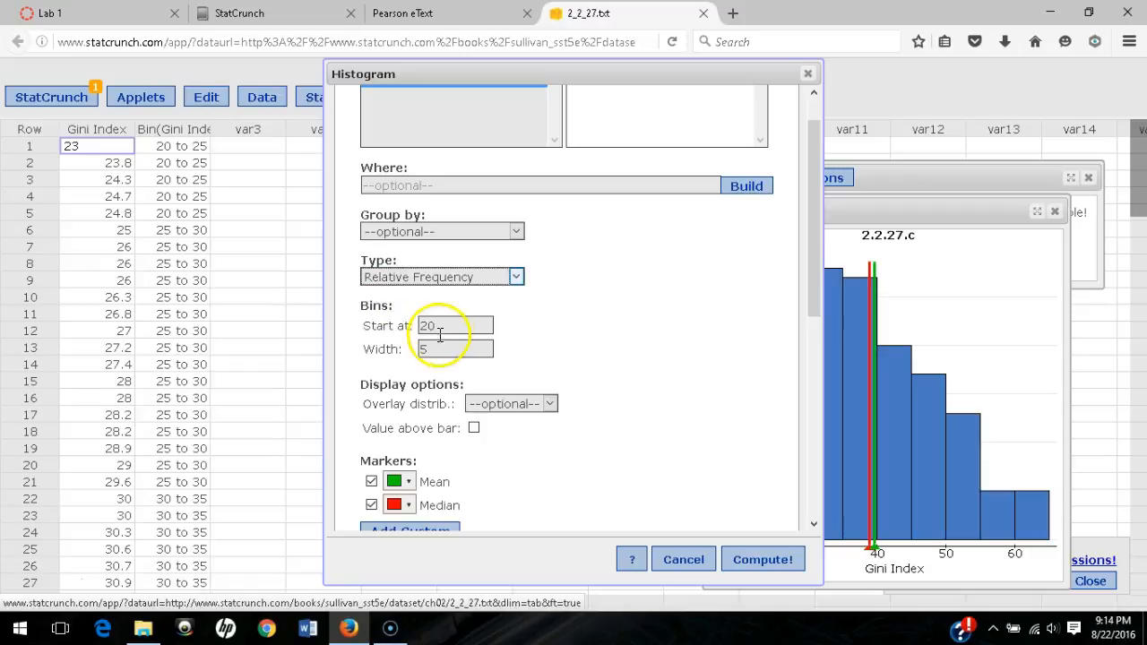
scroll(613, 369, "down", 2)
scroll(574, 359, "down", 3)
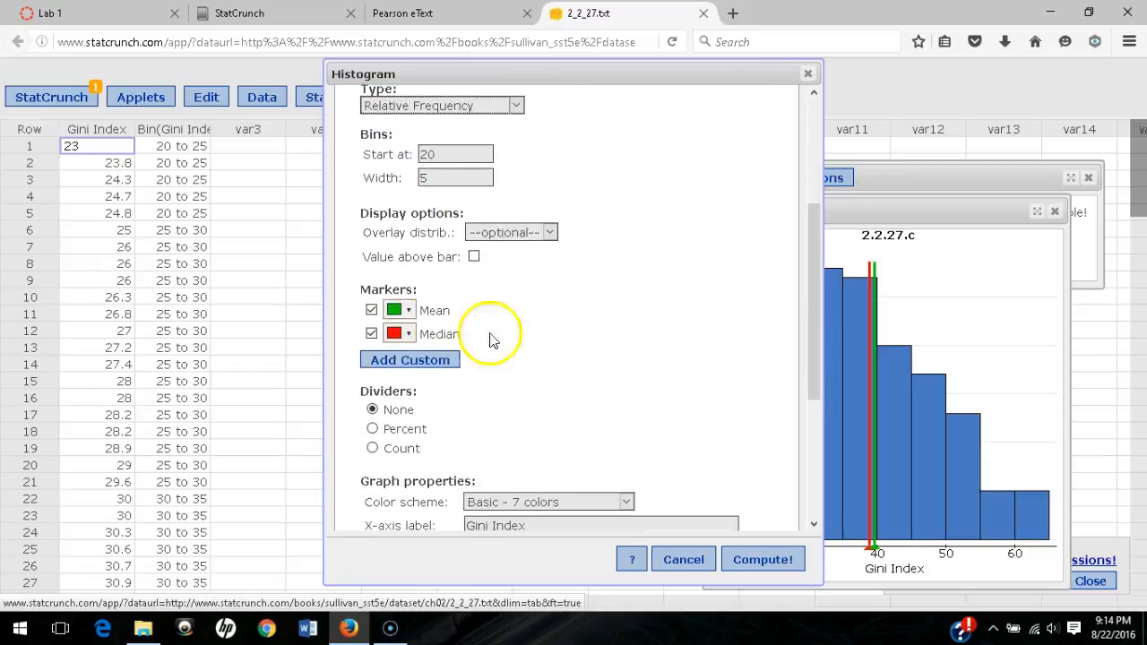
scroll(524, 376, "down", 5)
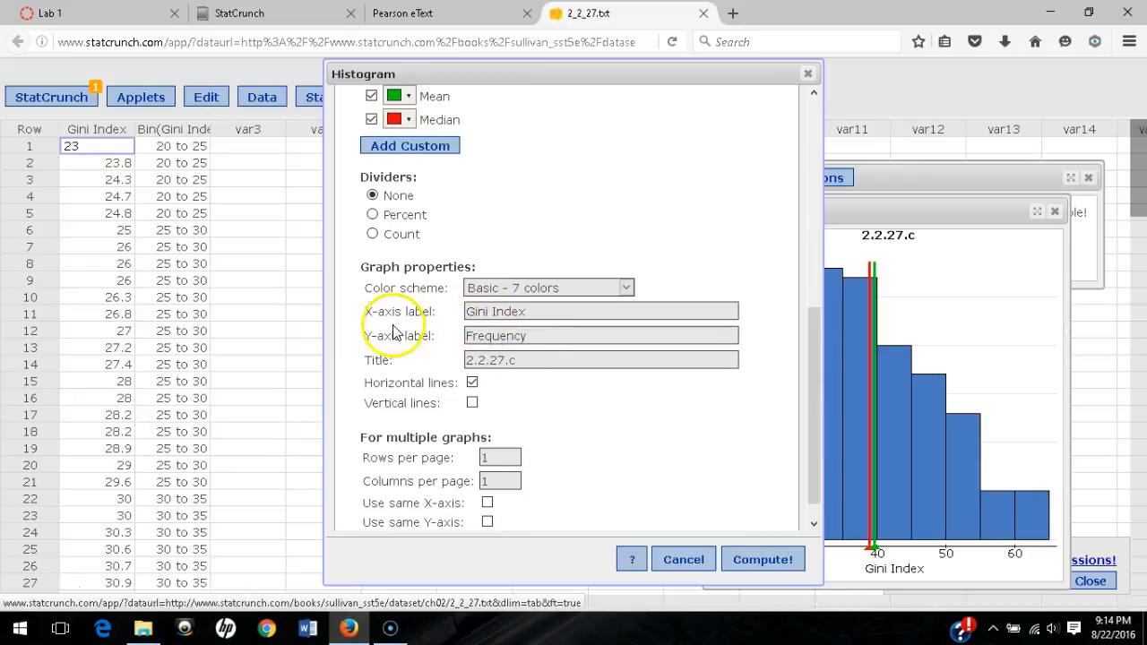
- Label the y-axis Relative Frequency, retitle it 2.2.27.d, and redraw the histogram
left_click_drag(538, 335, 436, 335)
left_click(439, 336)
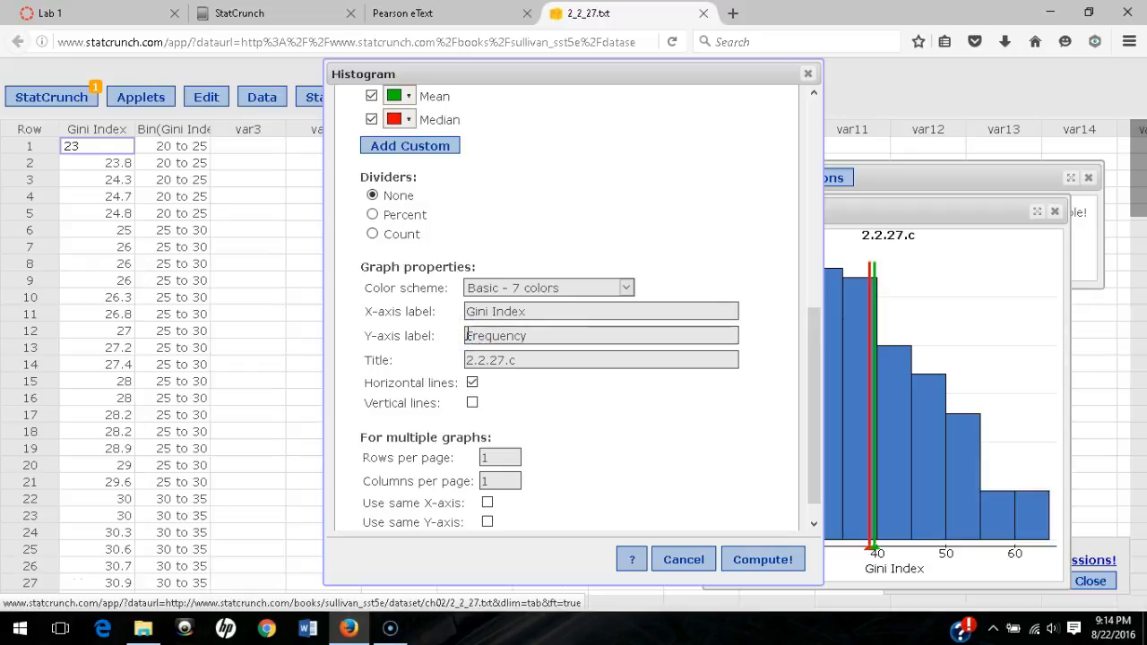
left_click(526, 360)
key("BackSpace")
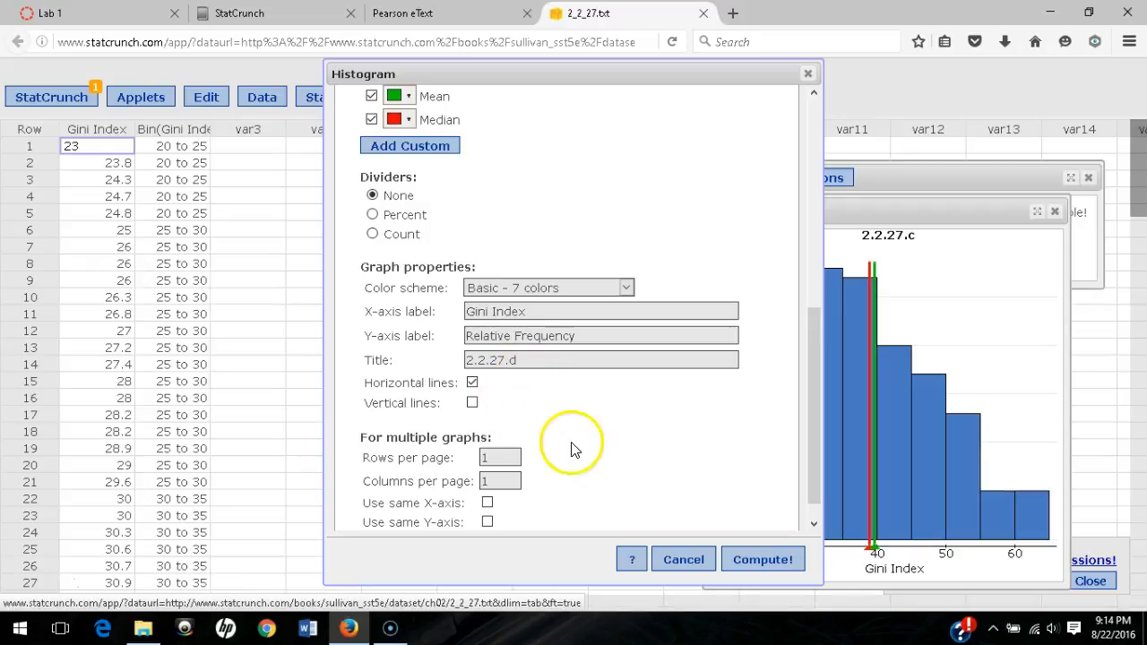
left_click(765, 559)
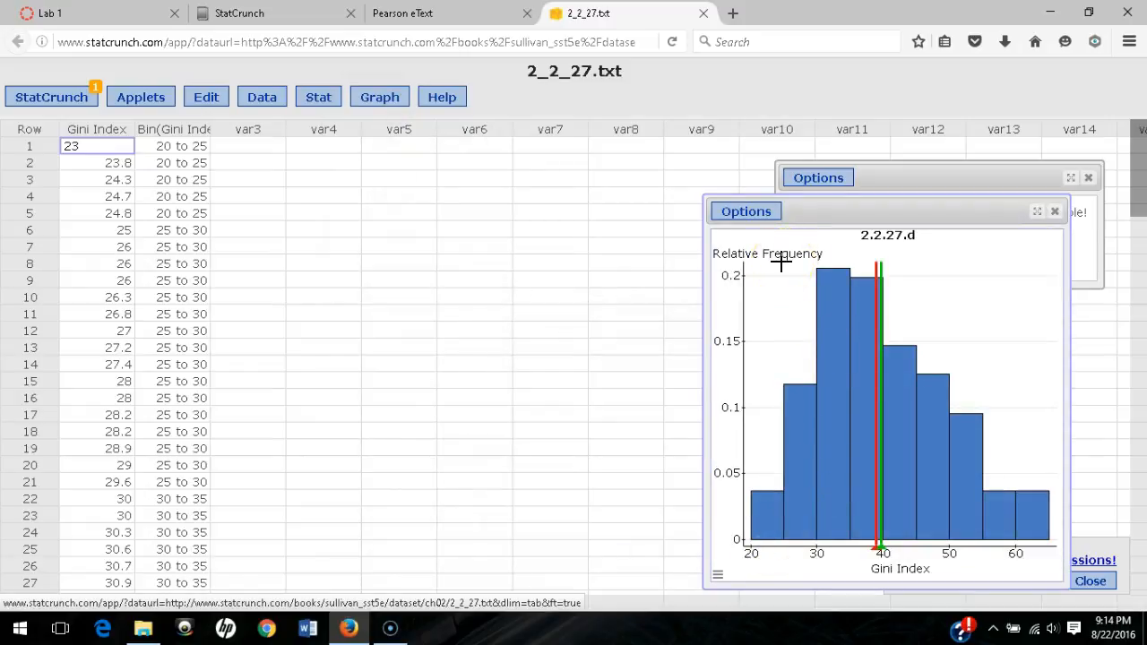
- Save the relative frequency histogram to My Results as 'Lab 1, 2.2.27.d'
left_click(748, 212)
left_click(745, 253)
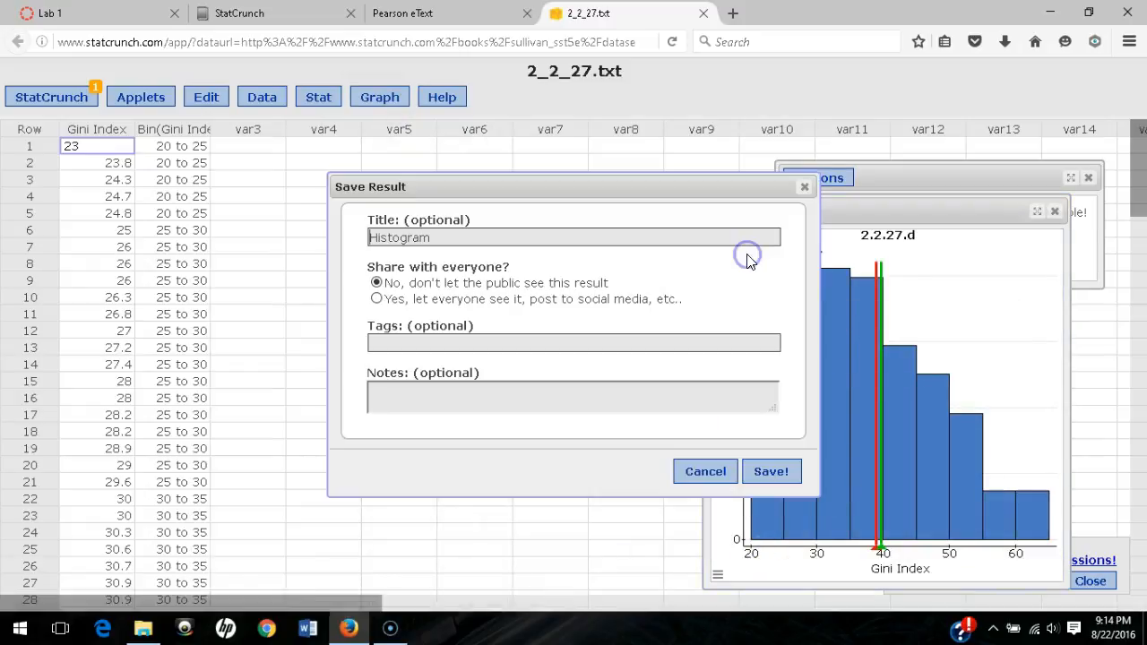
left_click_drag(453, 237, 359, 239)
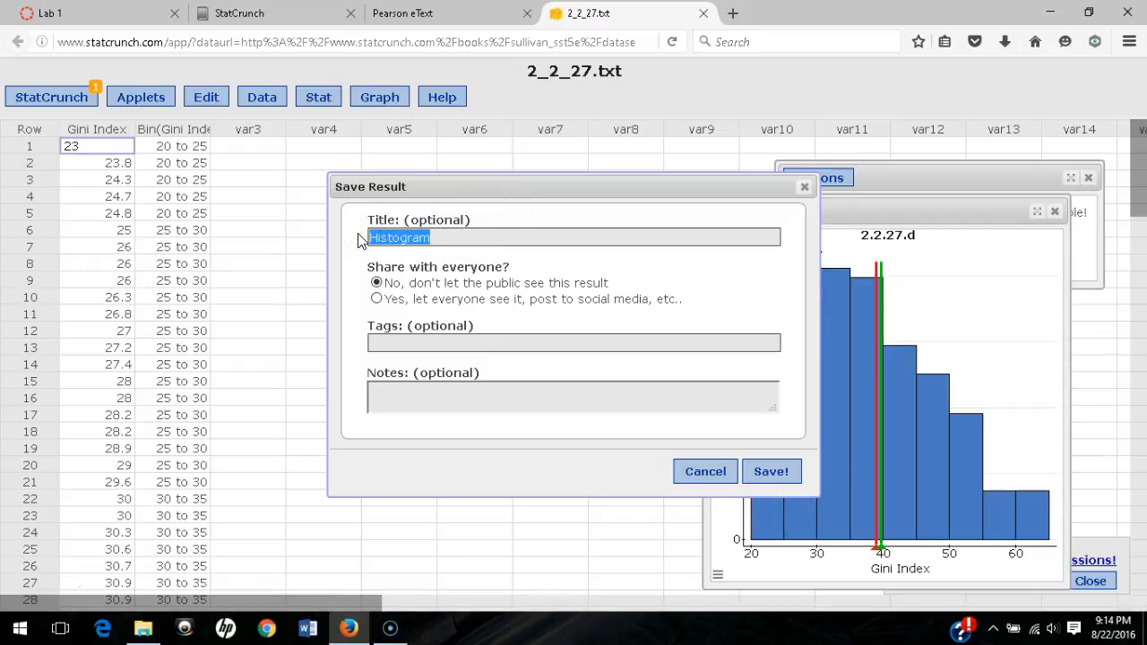
type("Lab 1, 2.2.27.d")
left_click(771, 472)
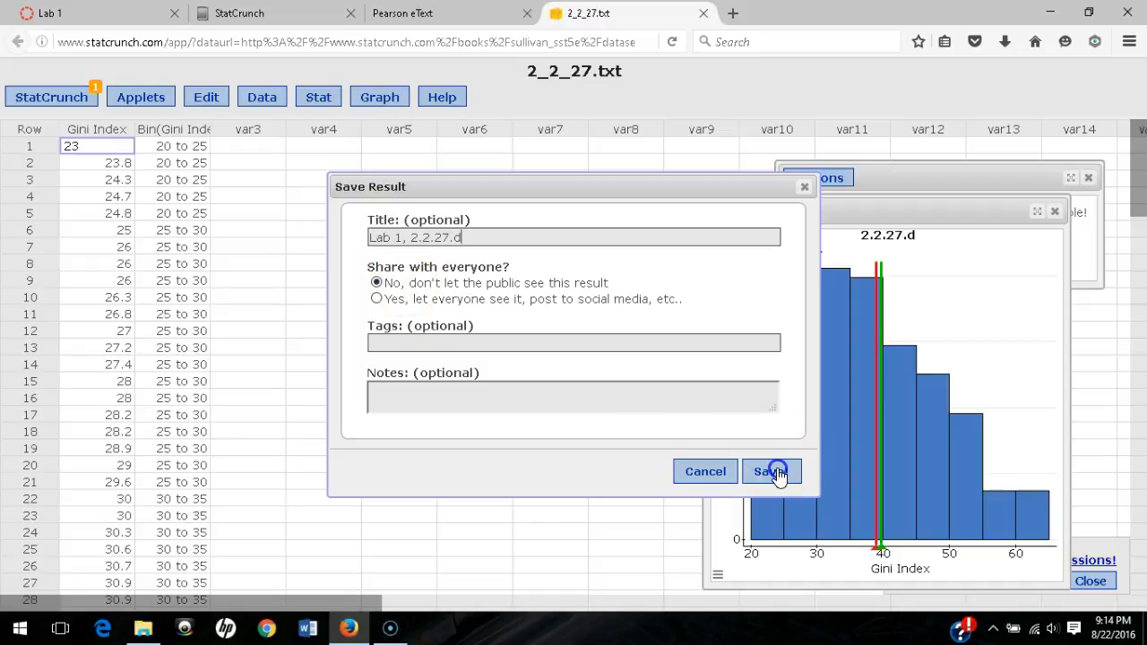
left_click(752, 279)
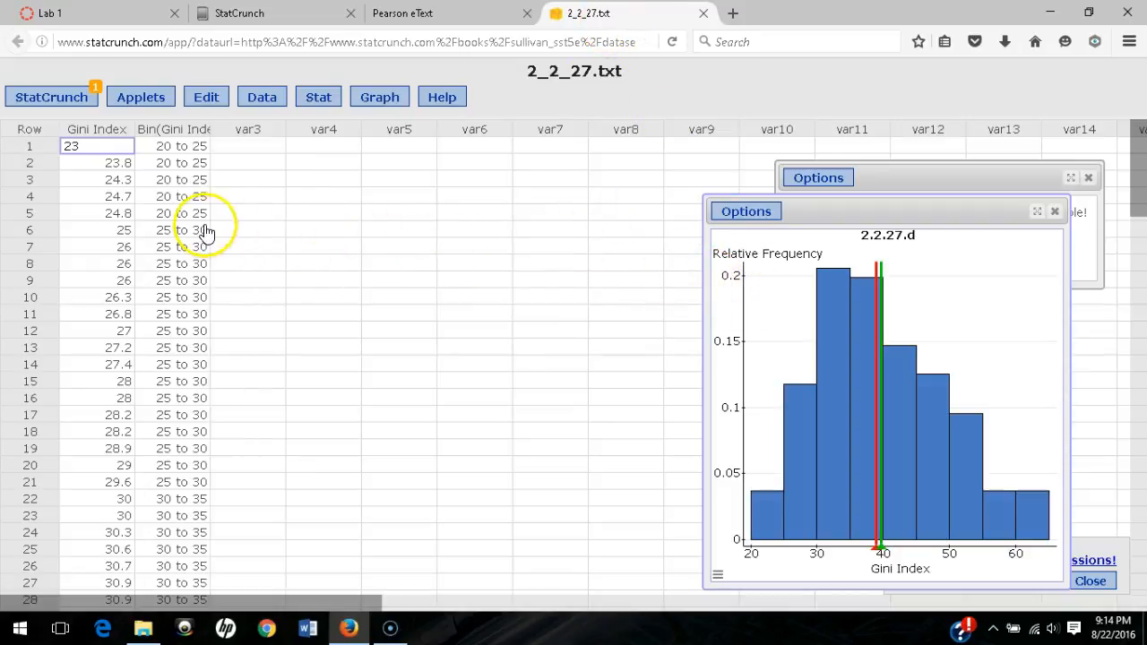
- Save the 2_2_27.txt data set to My Data as 'Lab 1, 2.2.27' and close its tab
left_click(265, 97)
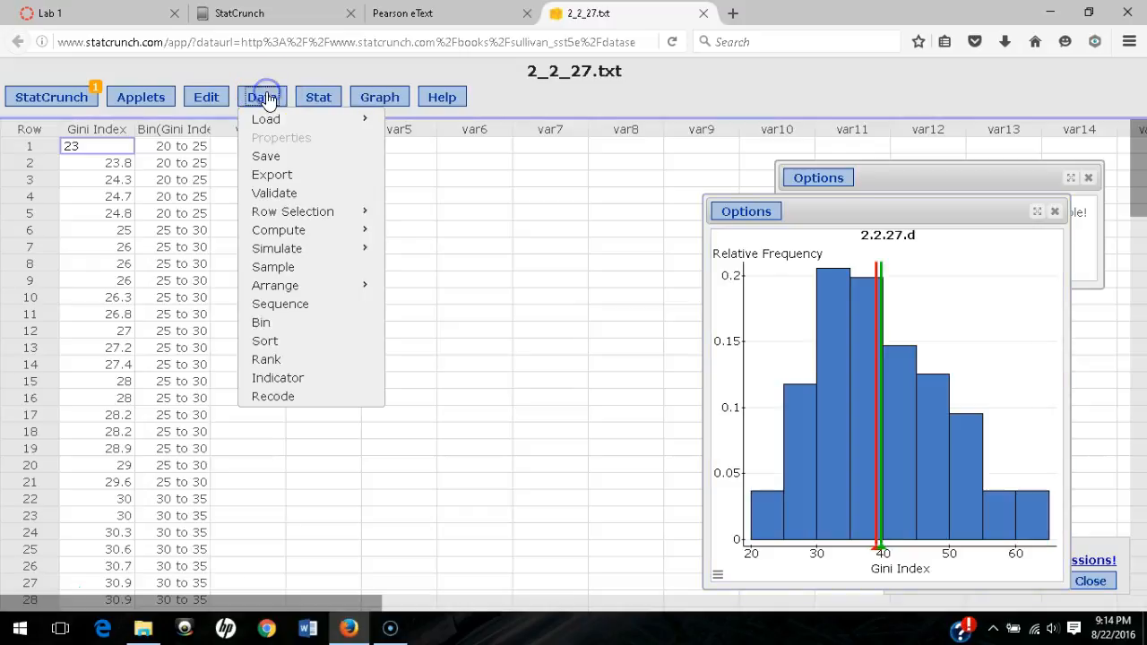
left_click(269, 159)
left_click_drag(439, 226, 317, 213)
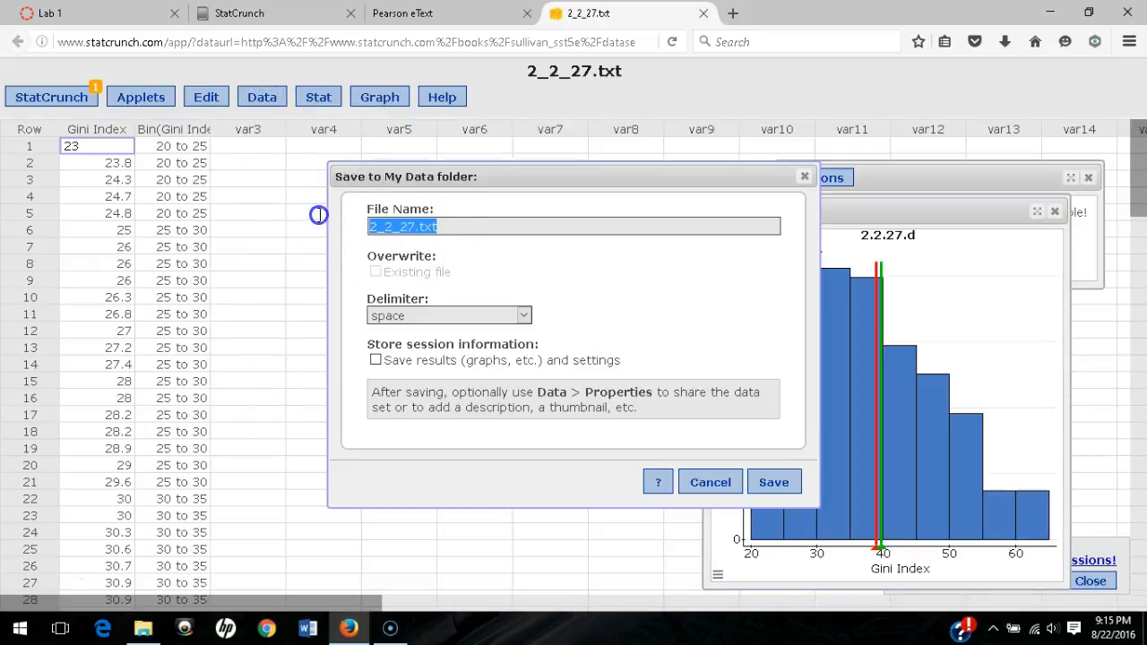
key("BackSpace")
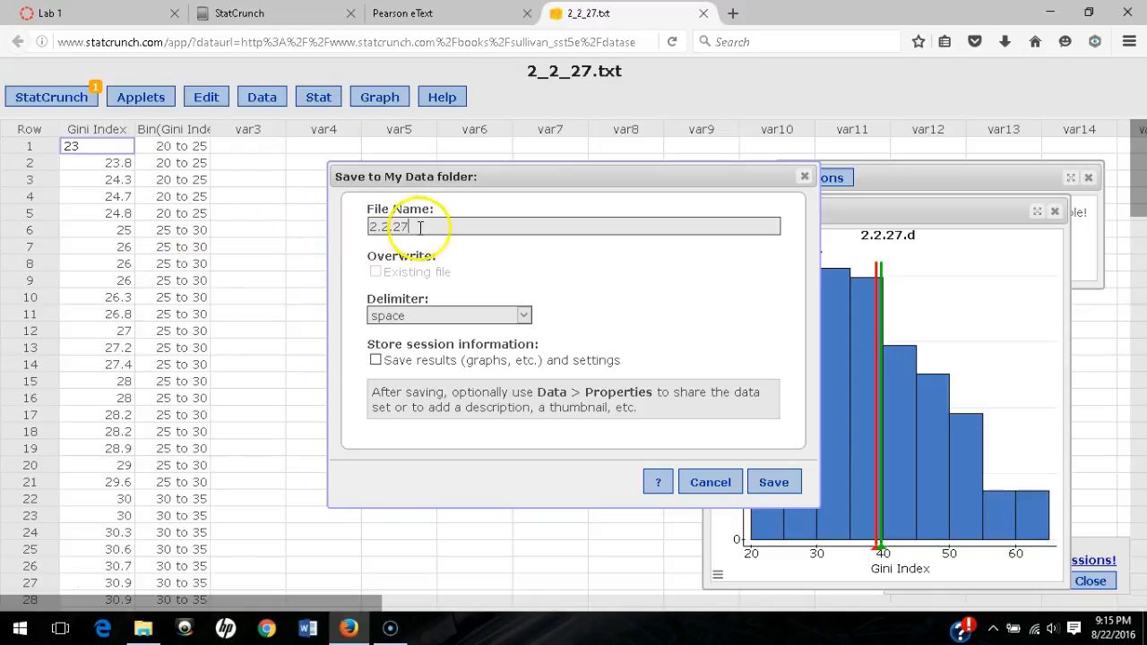
left_click_drag(417, 227, 303, 222)
type("Lab 1,")
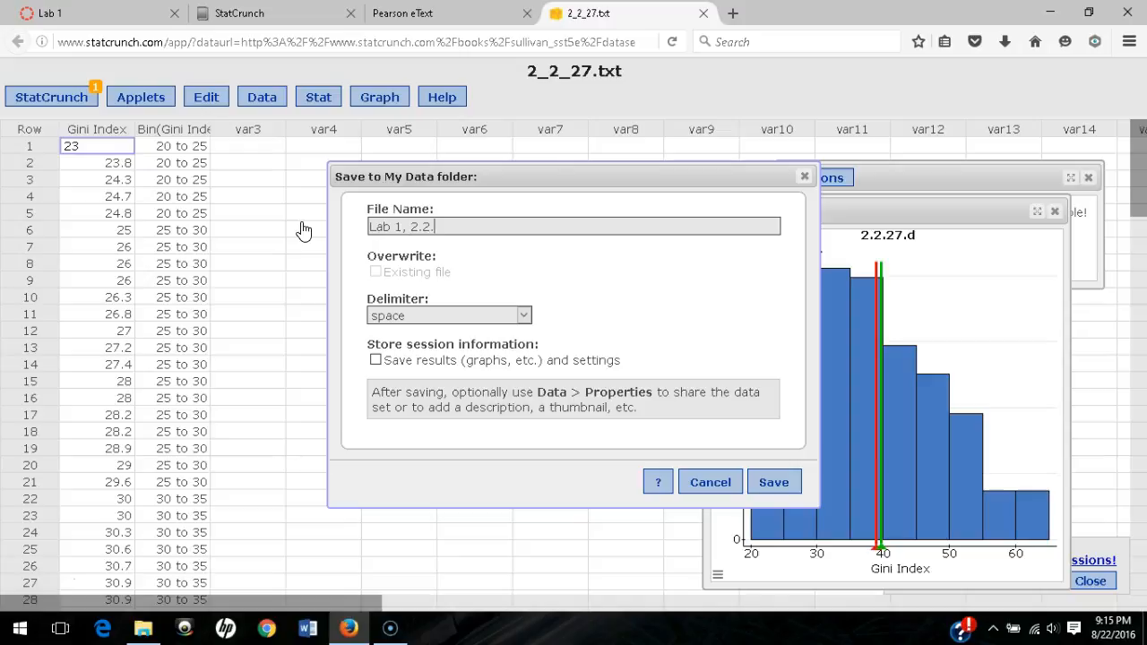
left_click(774, 482)
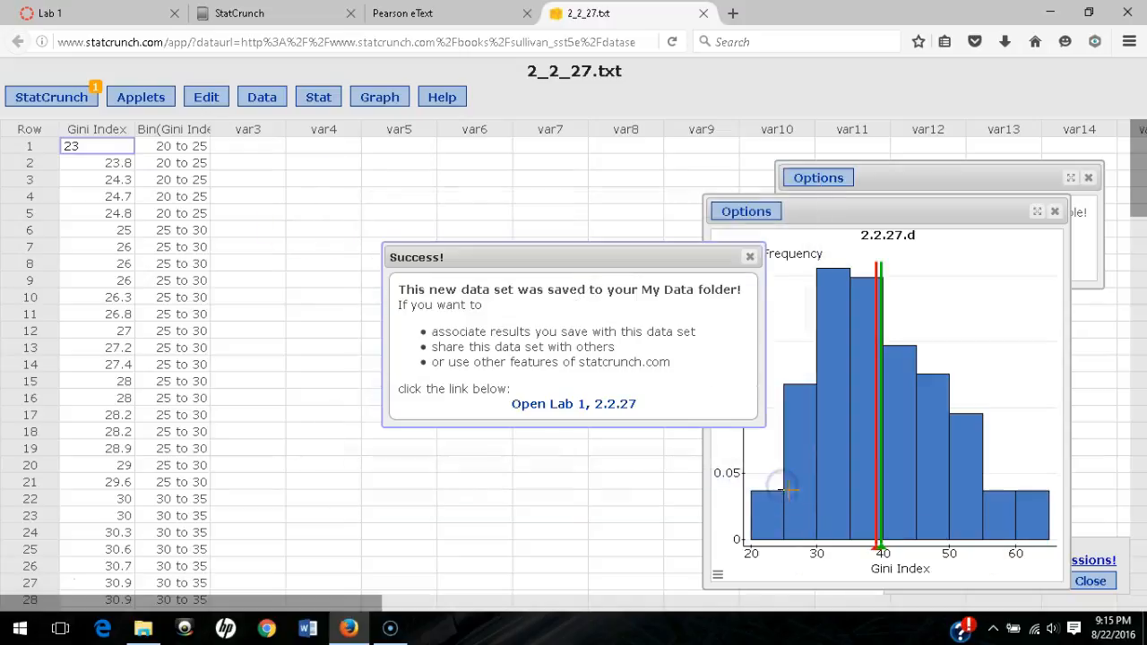
left_click(751, 257)
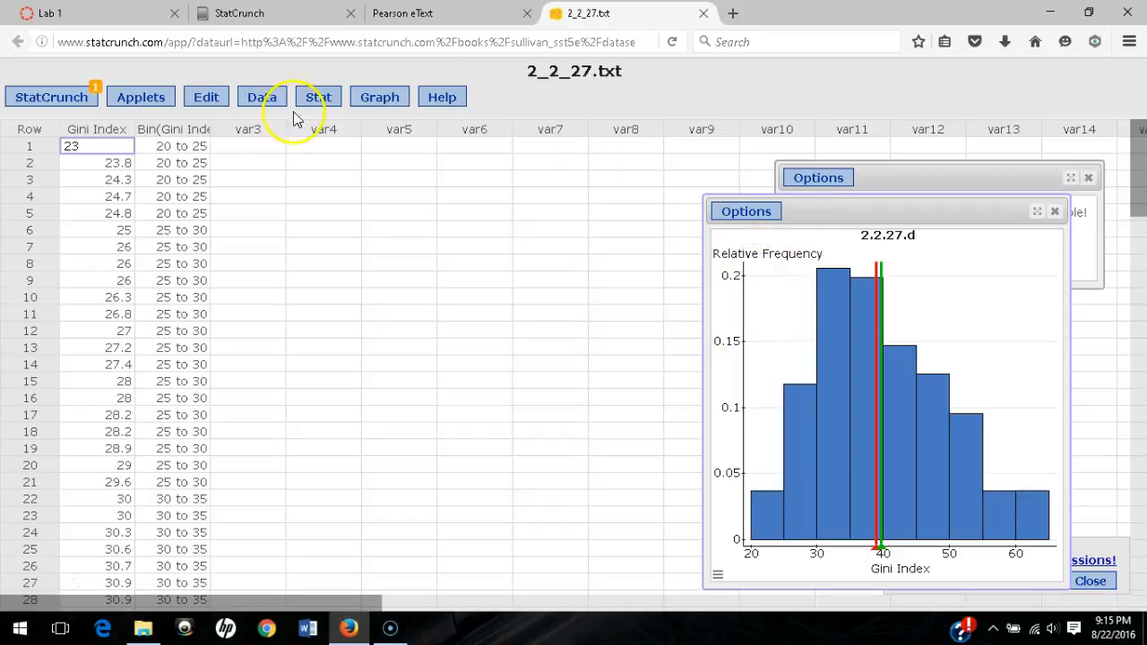
left_click(704, 13)
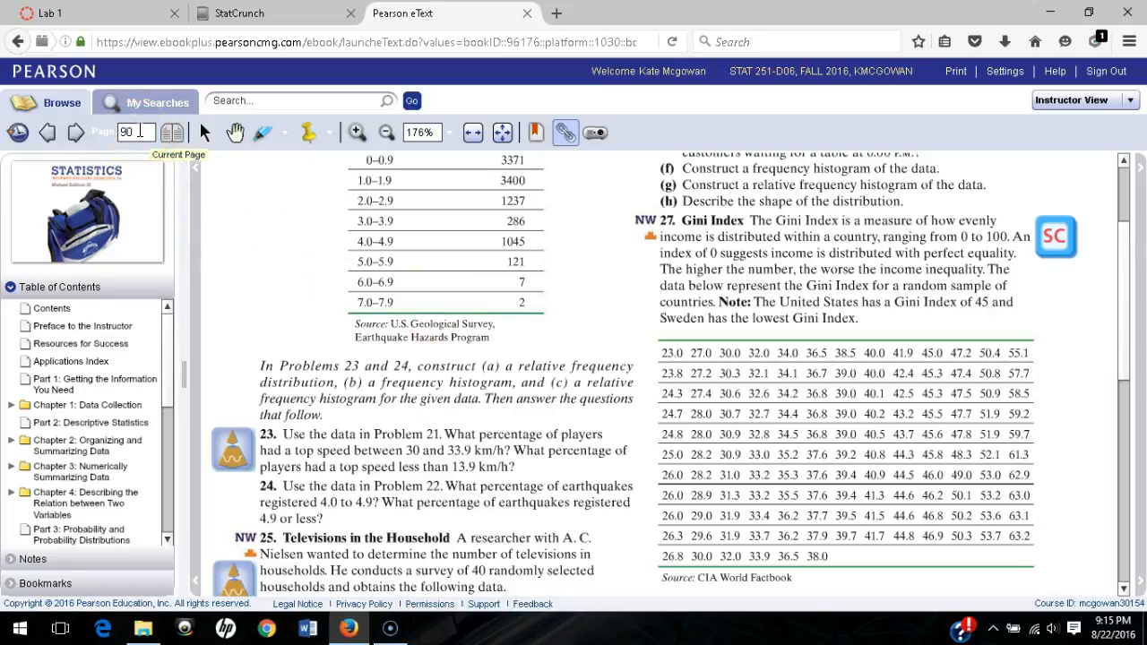
- Read the StatCrunch instructions on eText page 87, then go to page 193 (Section 4.1)
double_click(140, 130)
type("87")
key("Return")
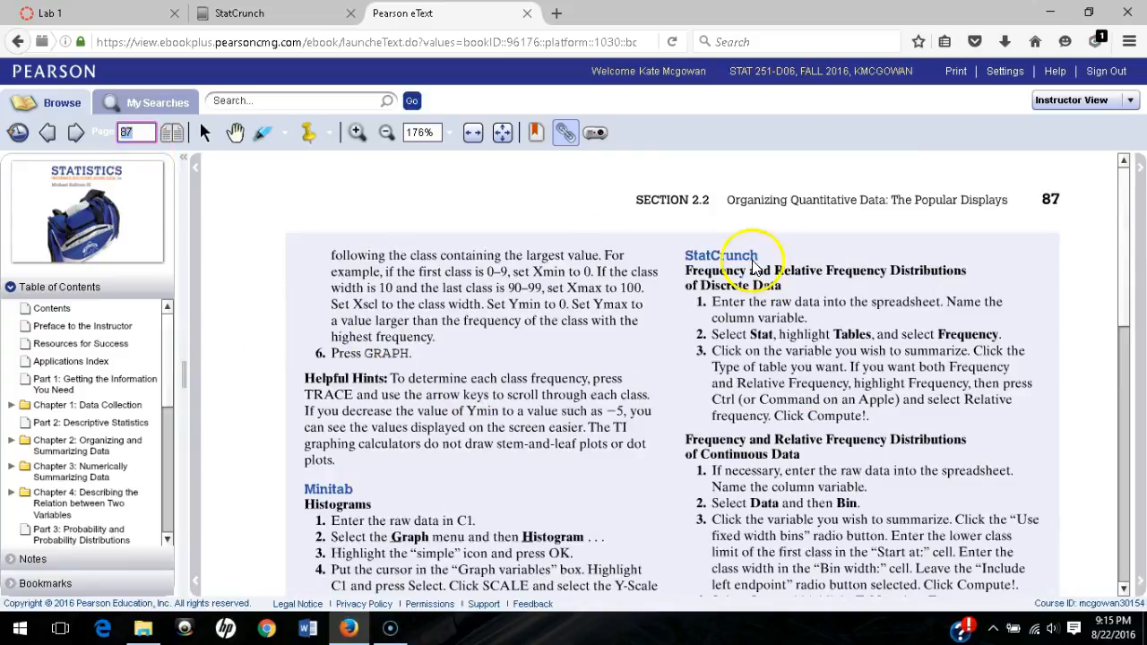
scroll(829, 312, "down", 3)
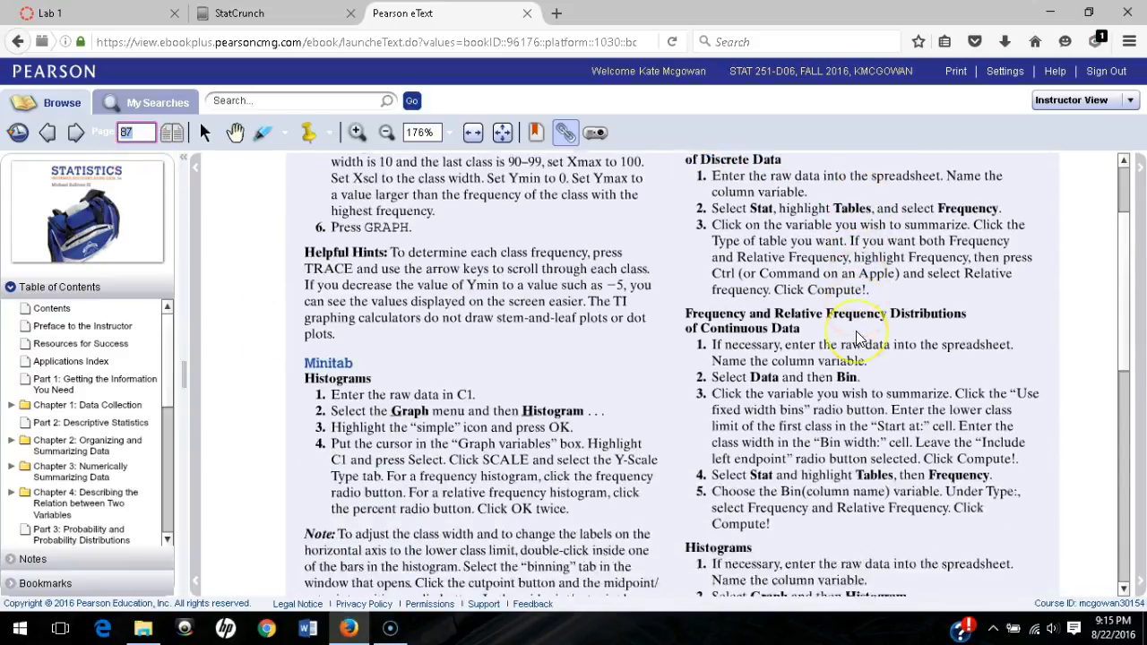
scroll(847, 331, "up", 1)
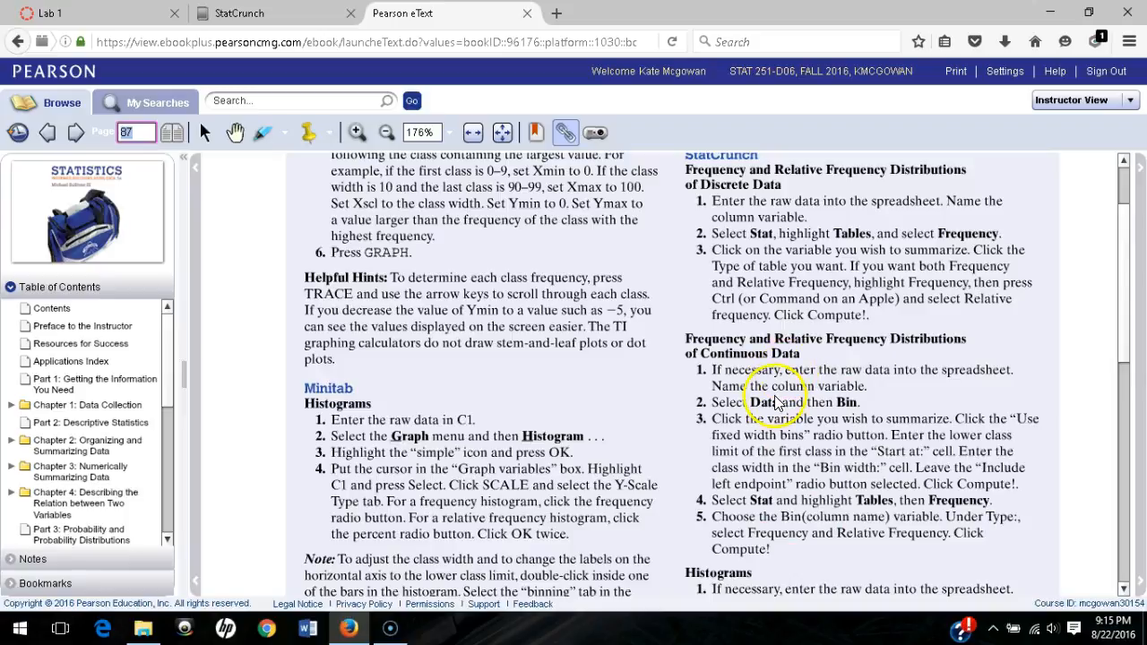
scroll(771, 386, "down", 2)
scroll(776, 405, "down", 4)
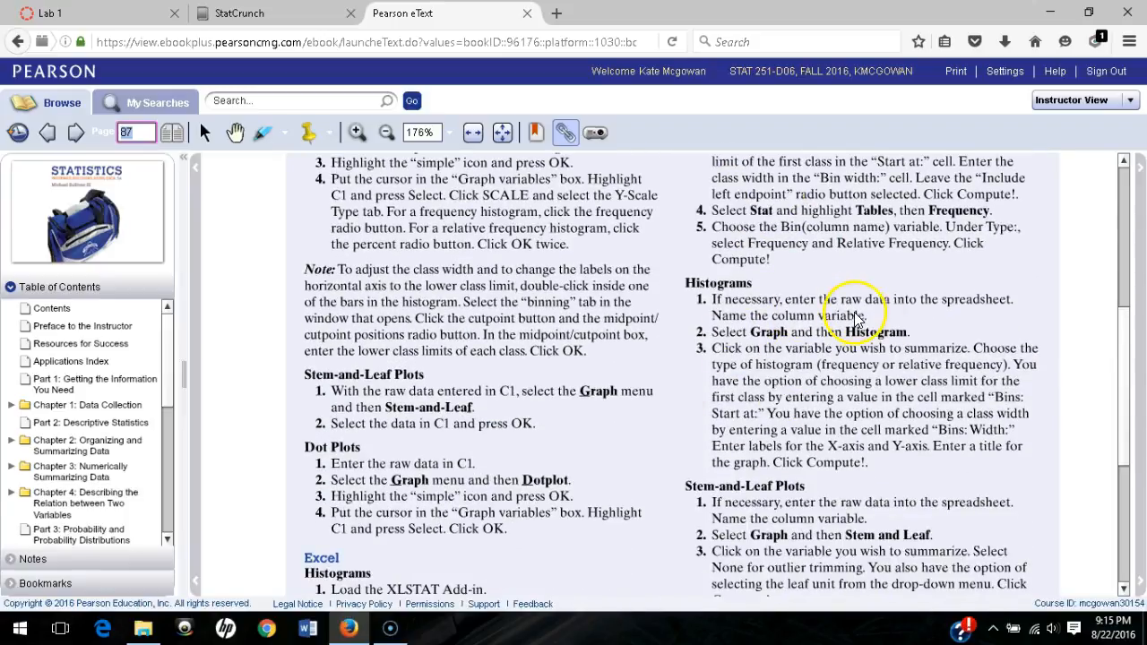
scroll(856, 318, "up", 2)
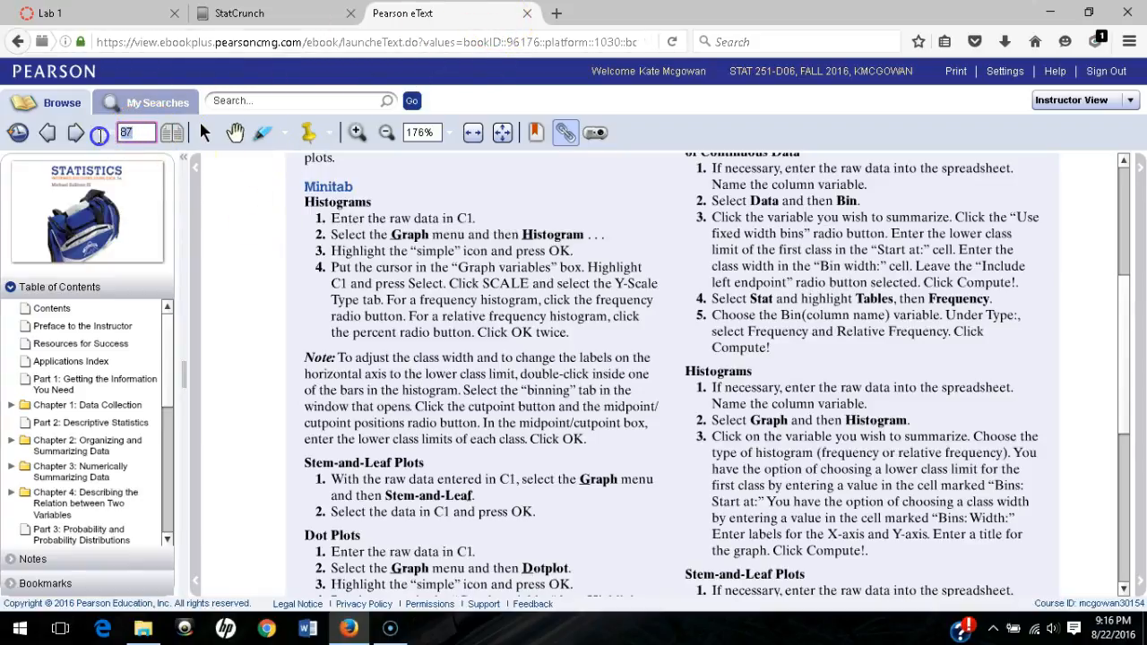
type("193")
key("Return")
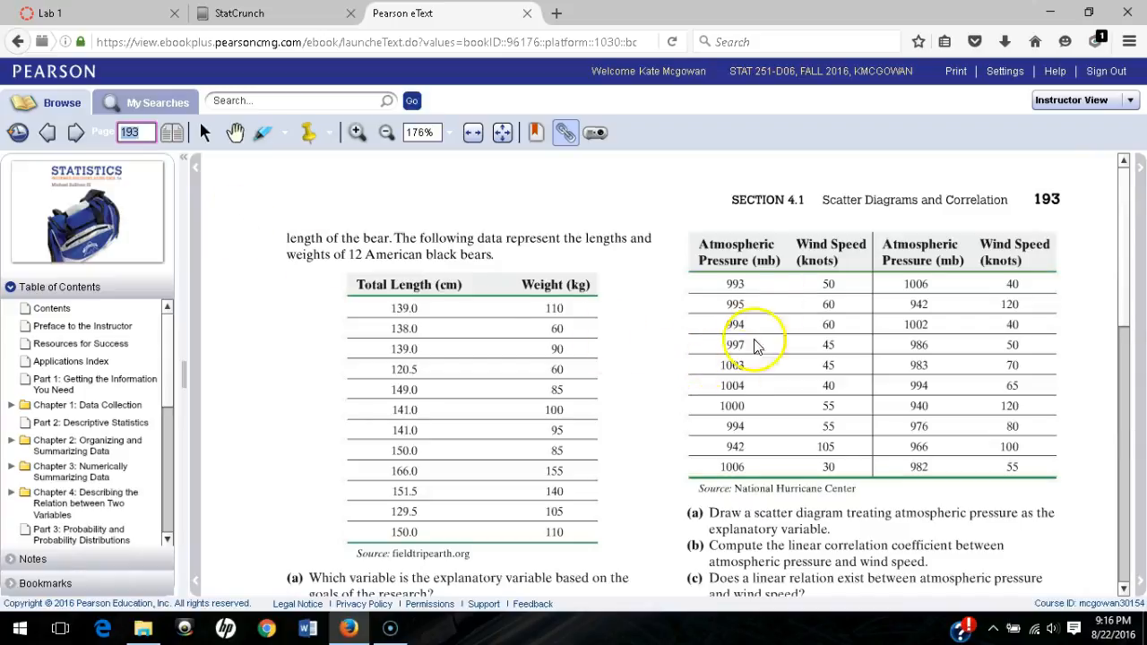
- Load exercise 29's car weight and miles-per-gallon data into StatCrunch from its SC icon
scroll(737, 379, "down", 3)
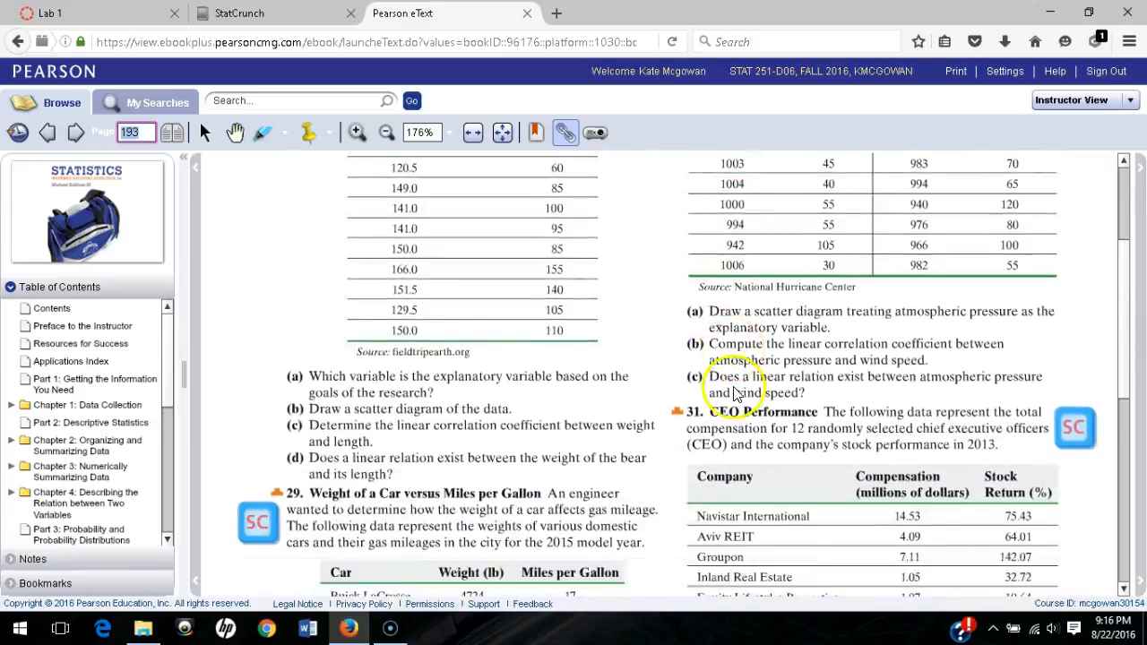
scroll(733, 394, "down", 5)
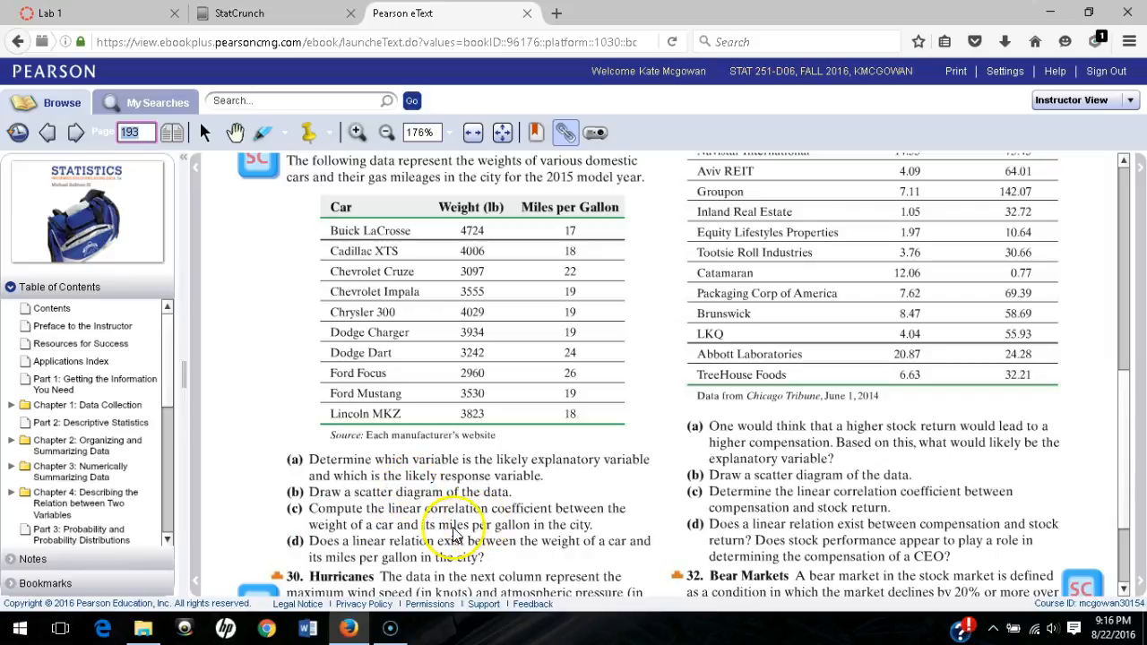
scroll(265, 274, "up", 1)
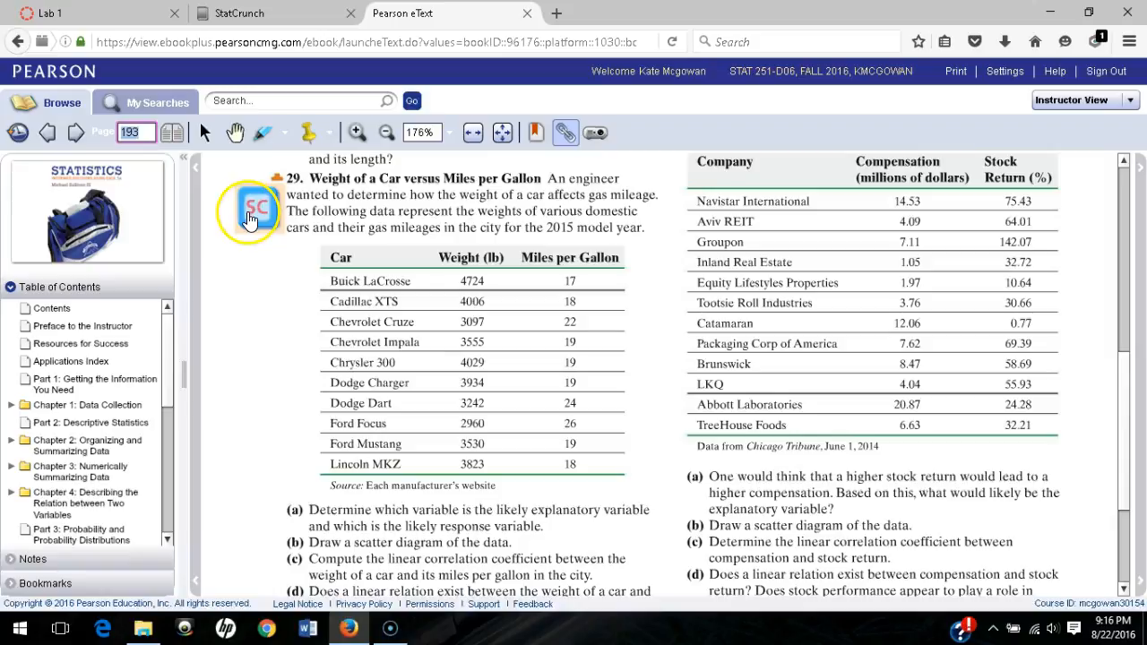
left_click(257, 207)
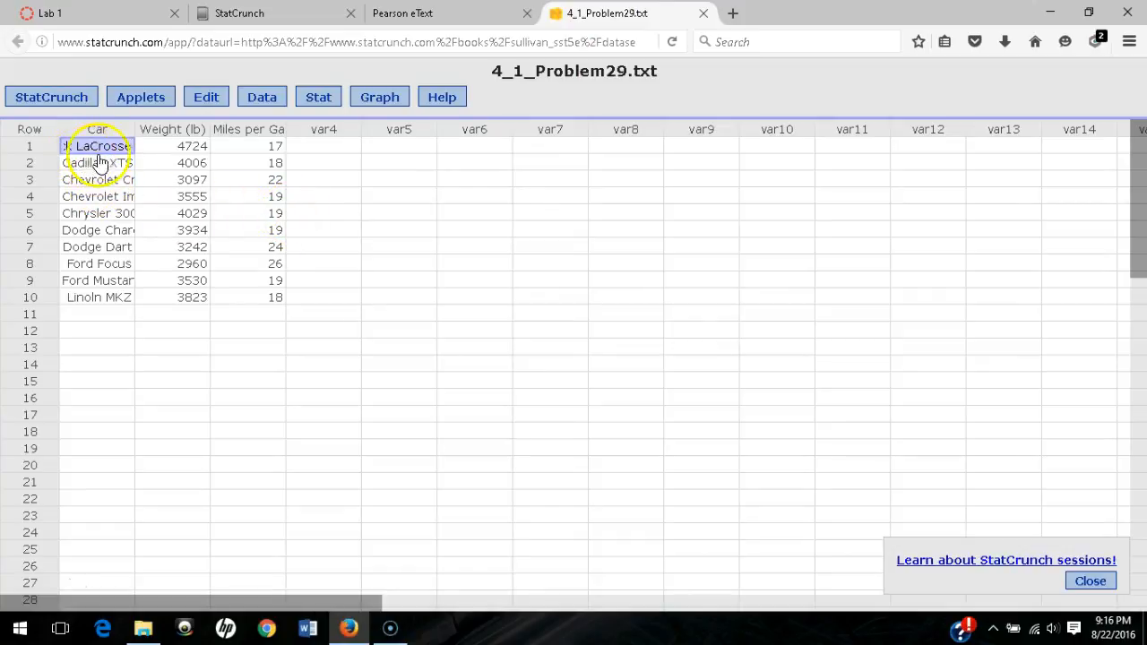
- Start a scatter plot with Weight (lb) as X and Miles per Gallon as Y
left_click(377, 99)
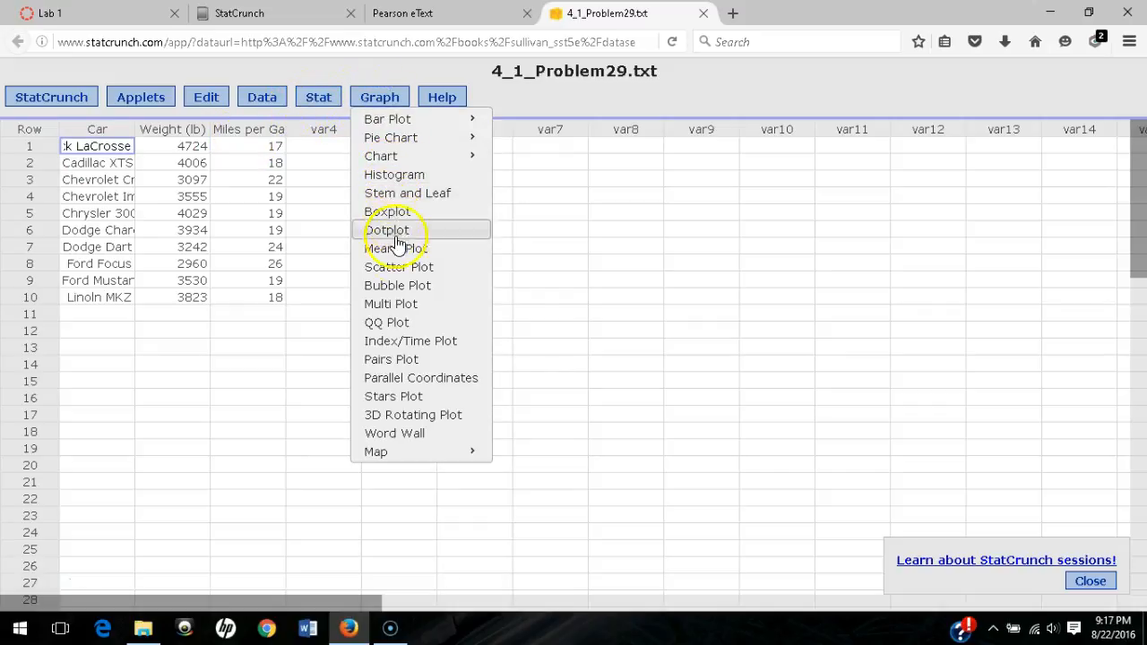
left_click(399, 268)
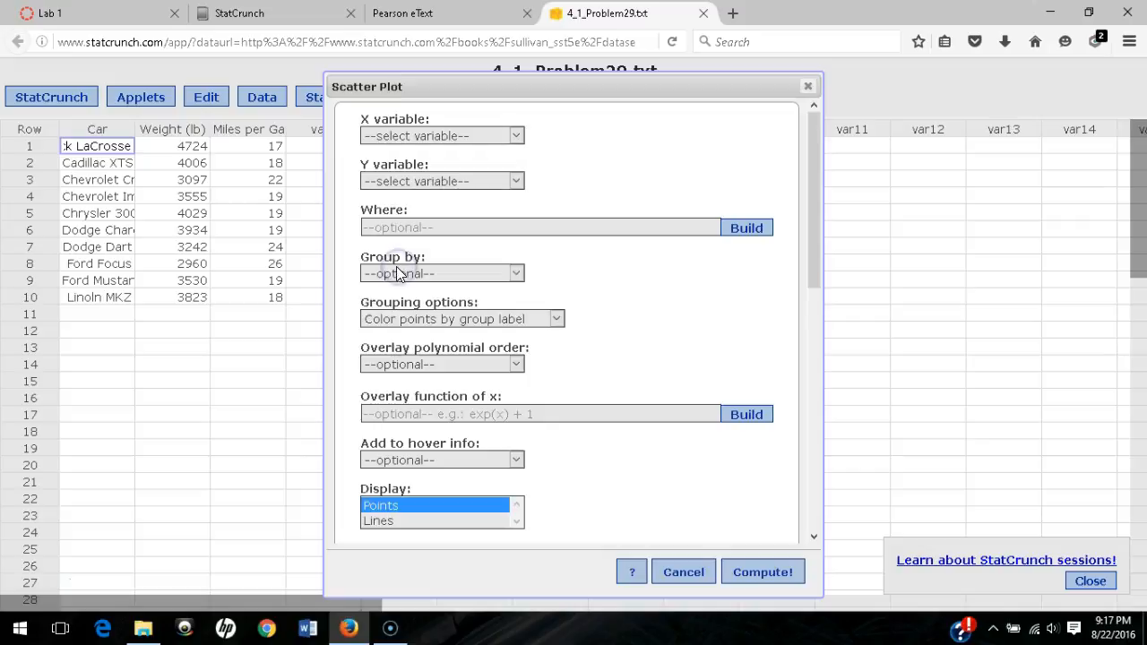
left_click(439, 136)
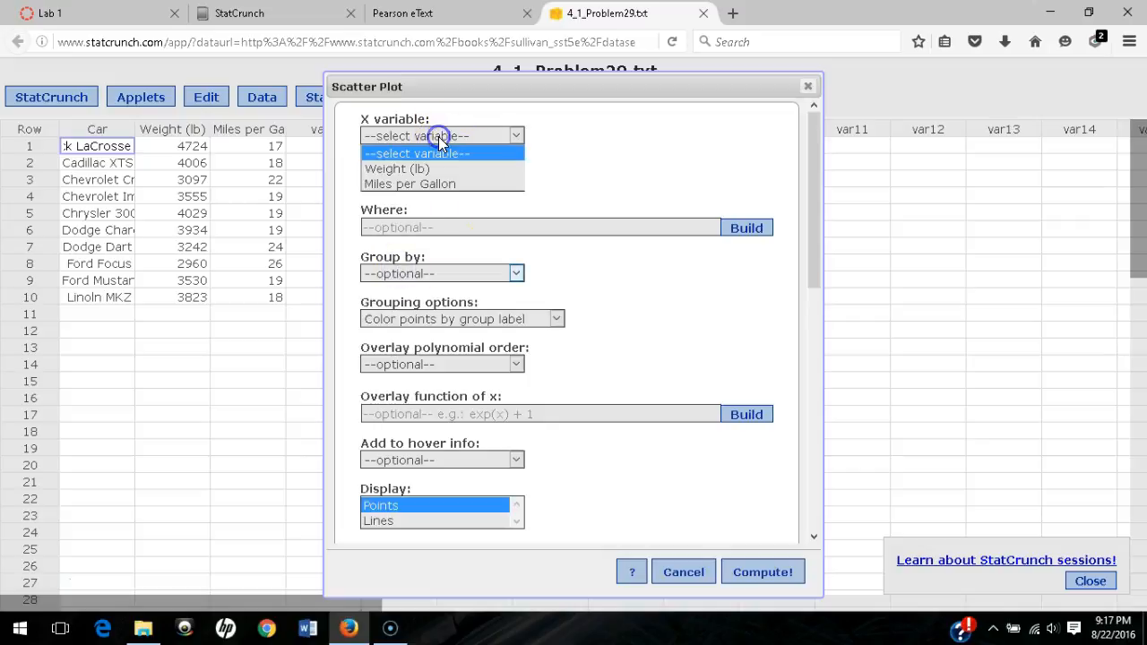
left_click(392, 170)
left_click(400, 183)
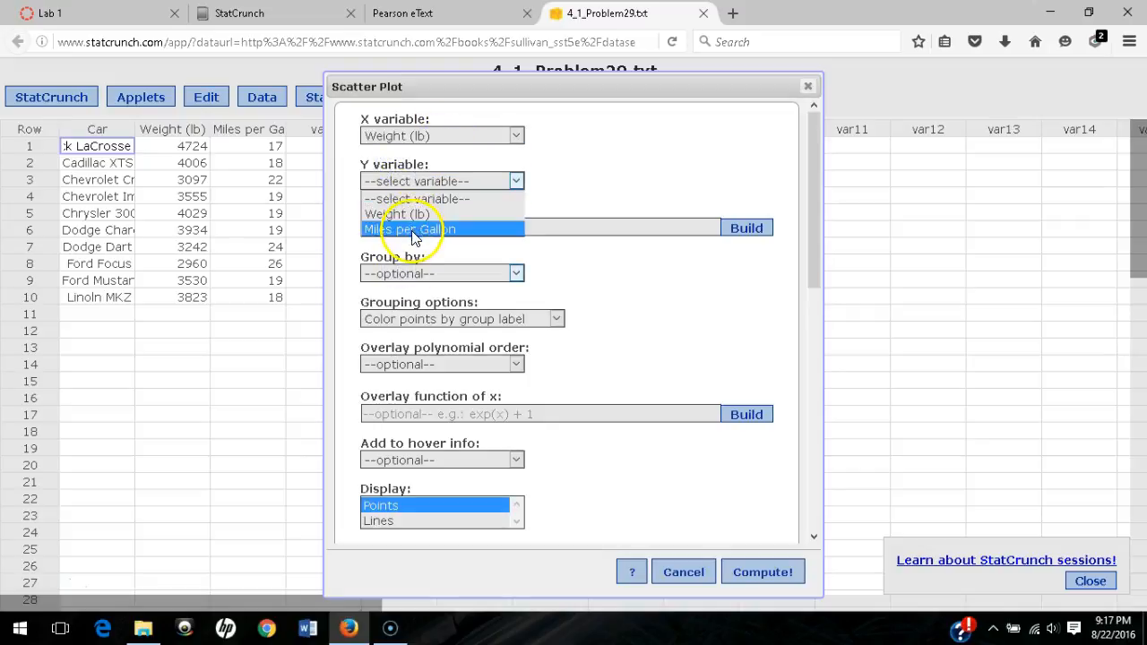
left_click(411, 230)
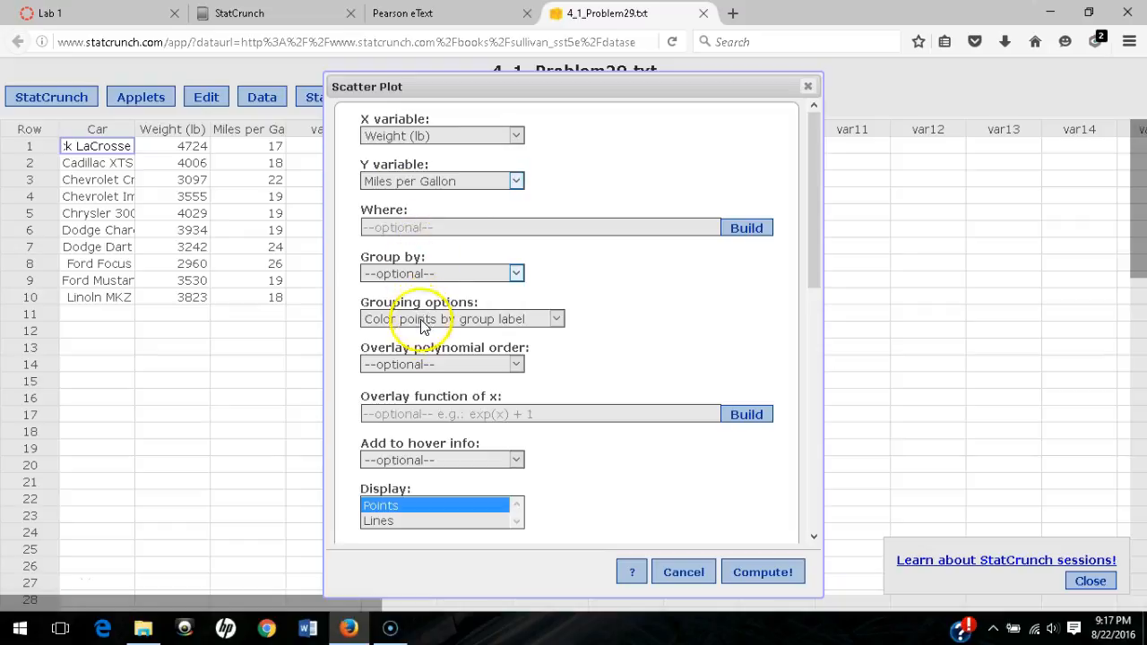
- Add axis labels and the title 4.1.29.b, then compute the scatter plot
scroll(569, 463, "down", 5)
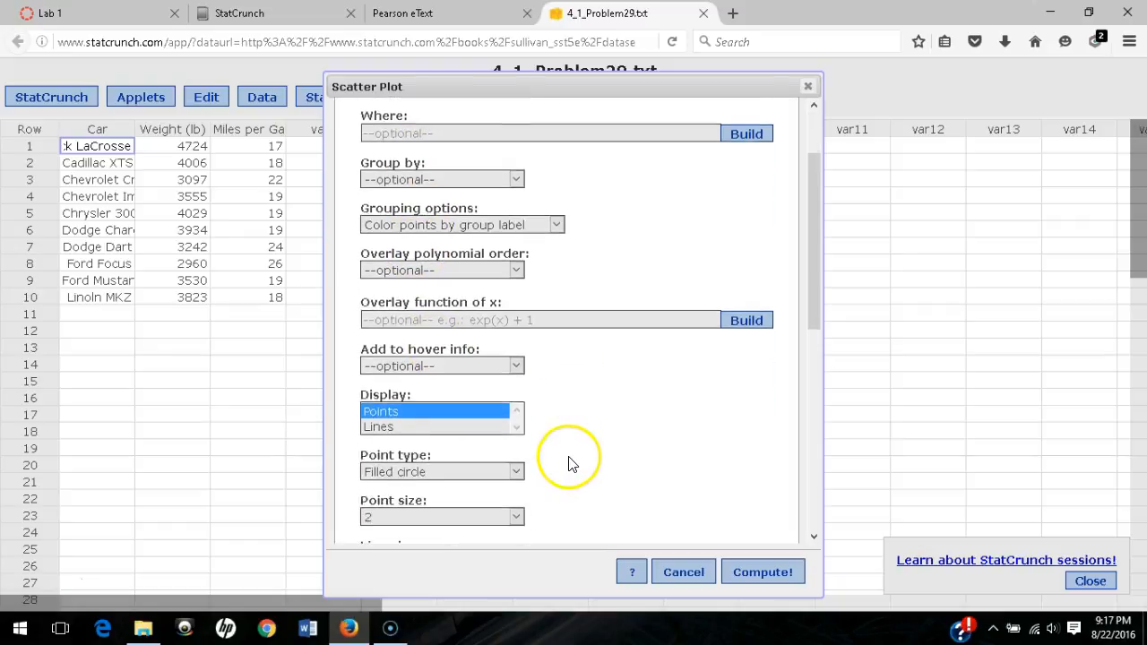
scroll(572, 461, "down", 5)
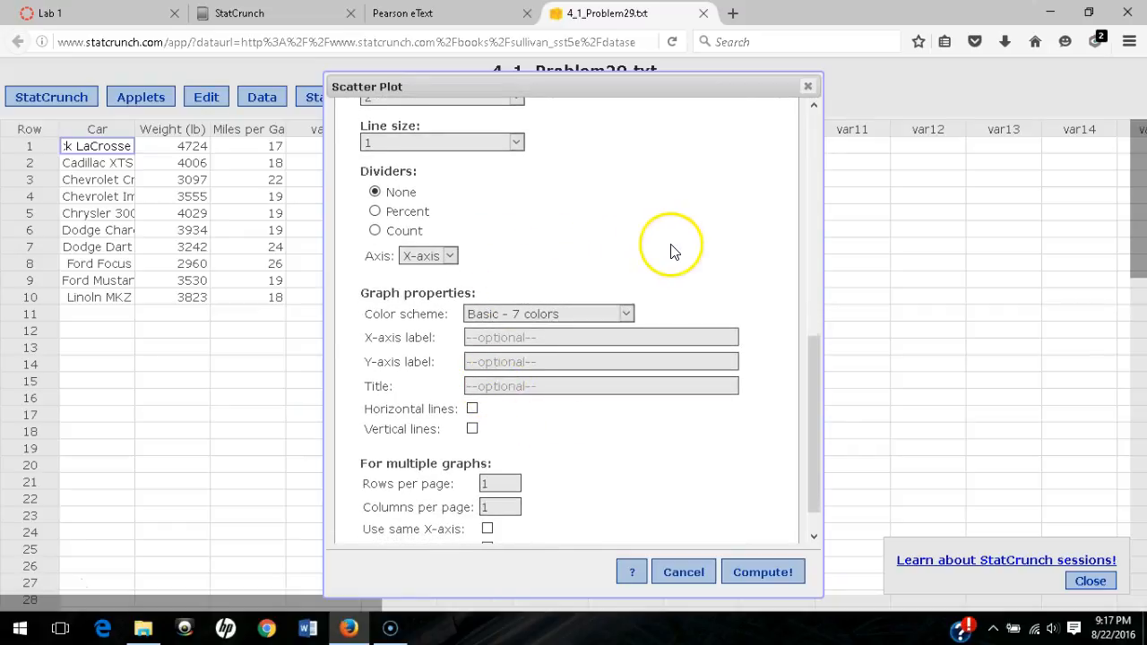
scroll(670, 251, "up", 3)
scroll(653, 238, "down", 3)
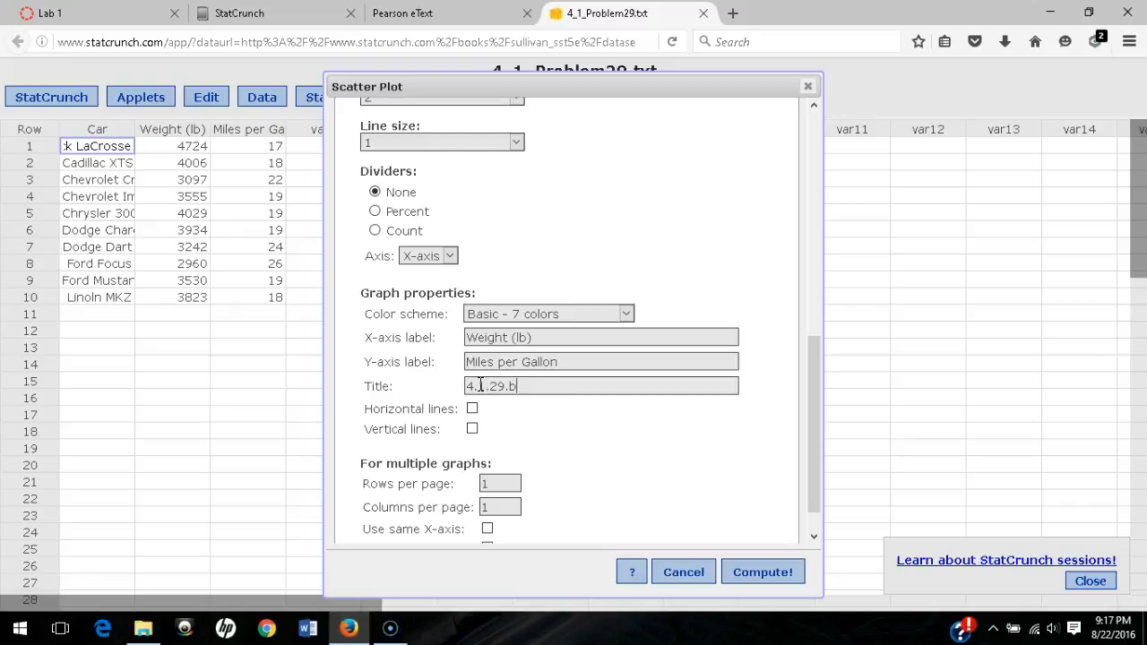
scroll(732, 519, "down", 1)
left_click(764, 572)
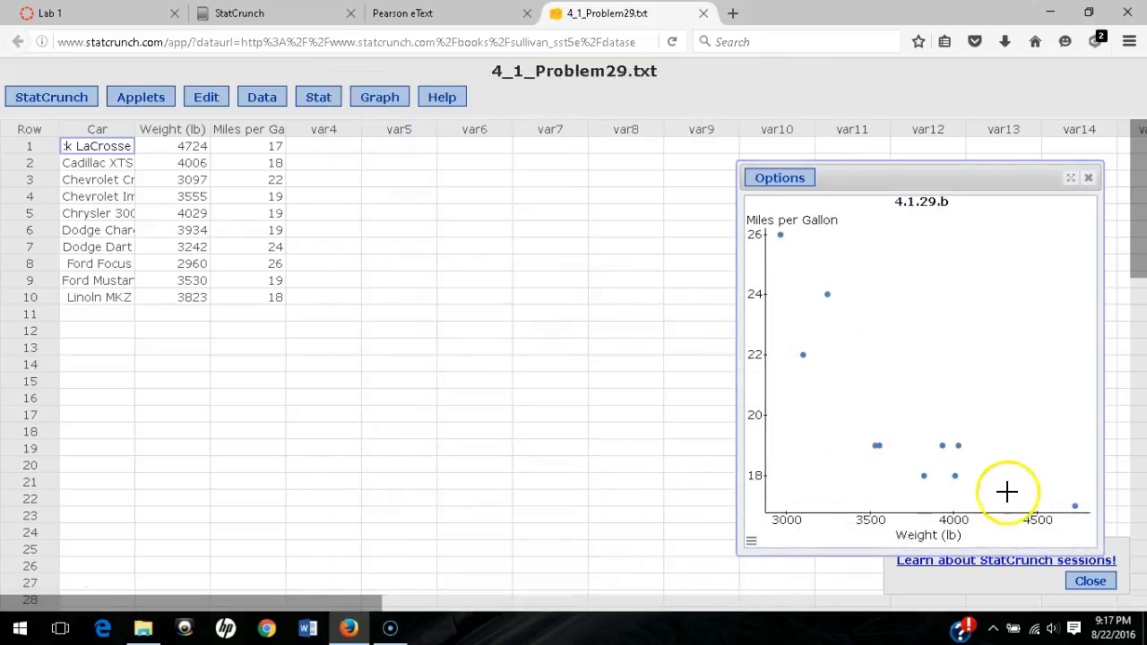
- Save the scatter plot as 'Lab 1, 4.1.29.b', then close the confirmation and plot window
left_click(795, 177)
left_click(776, 222)
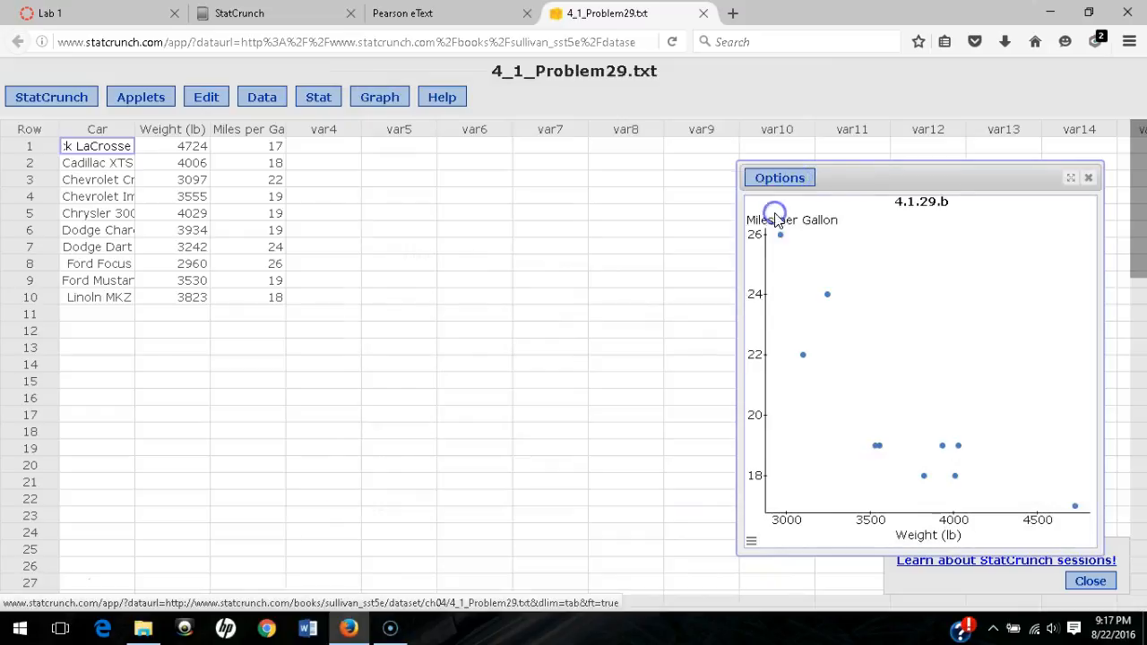
left_click_drag(461, 229, 330, 235)
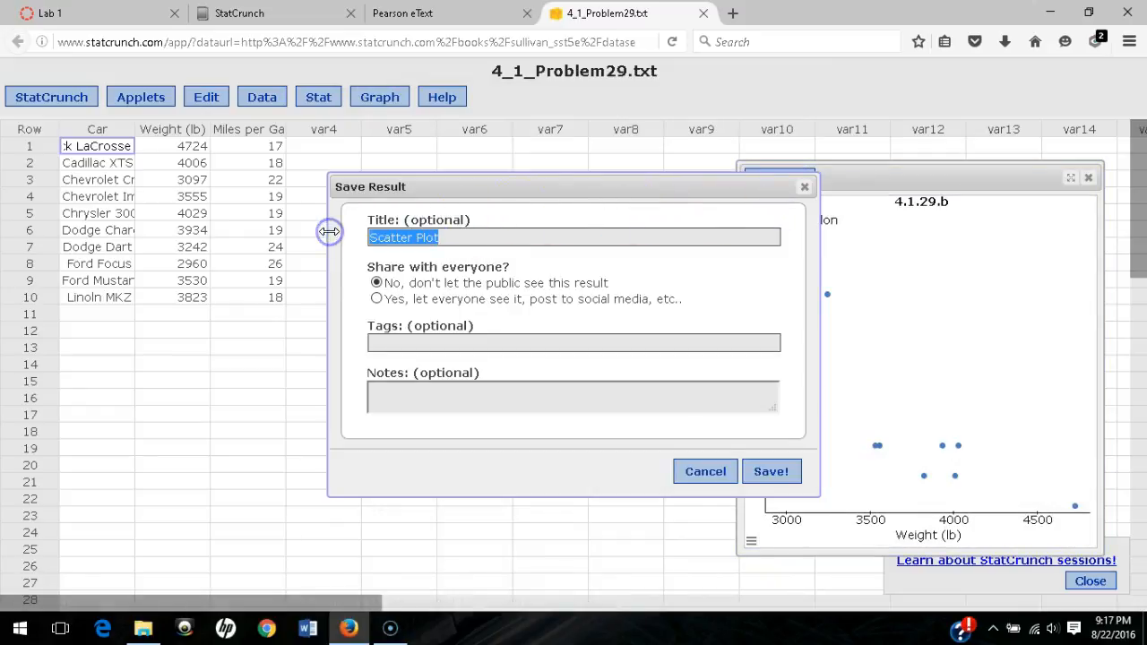
type("Lab 1, 4.1.29.b")
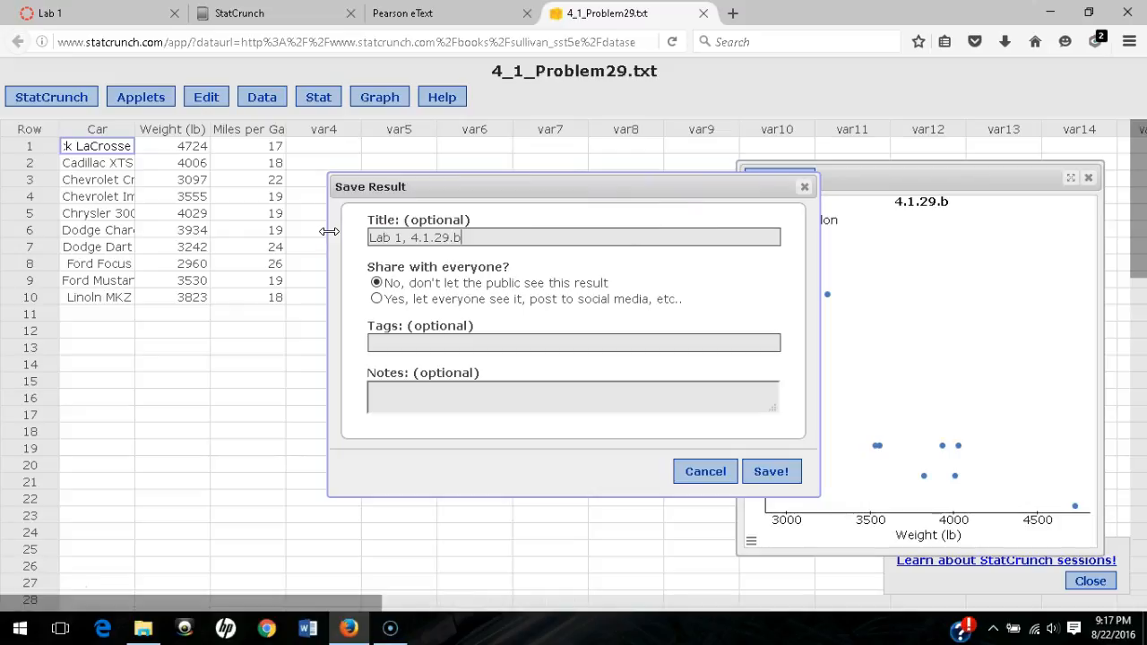
left_click(785, 472)
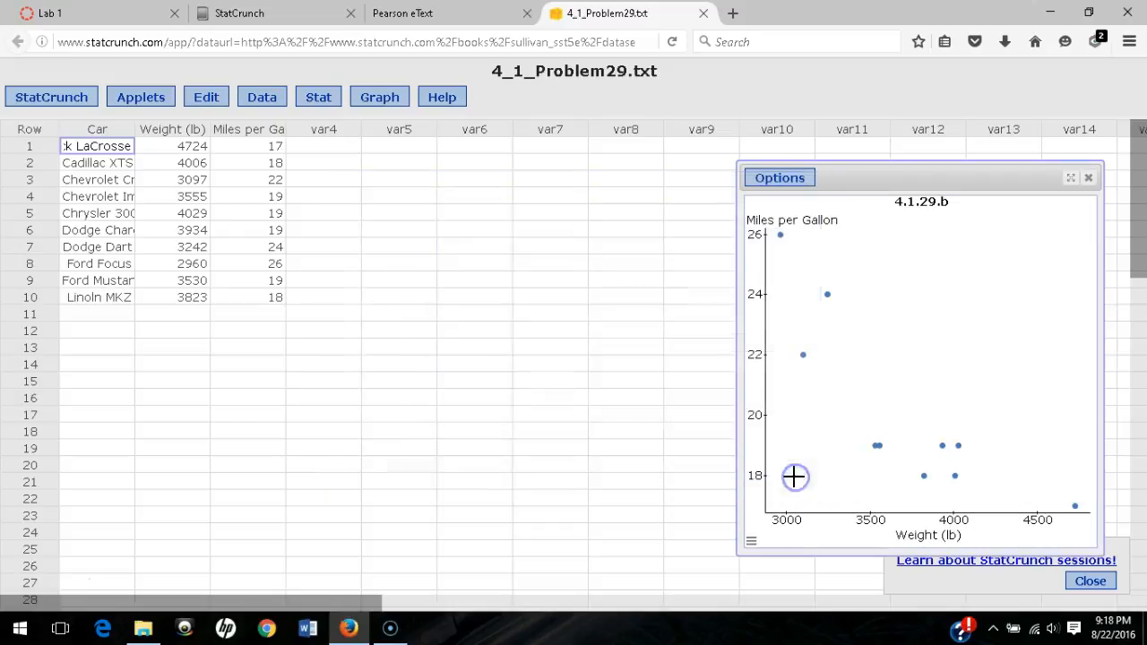
left_click(750, 277)
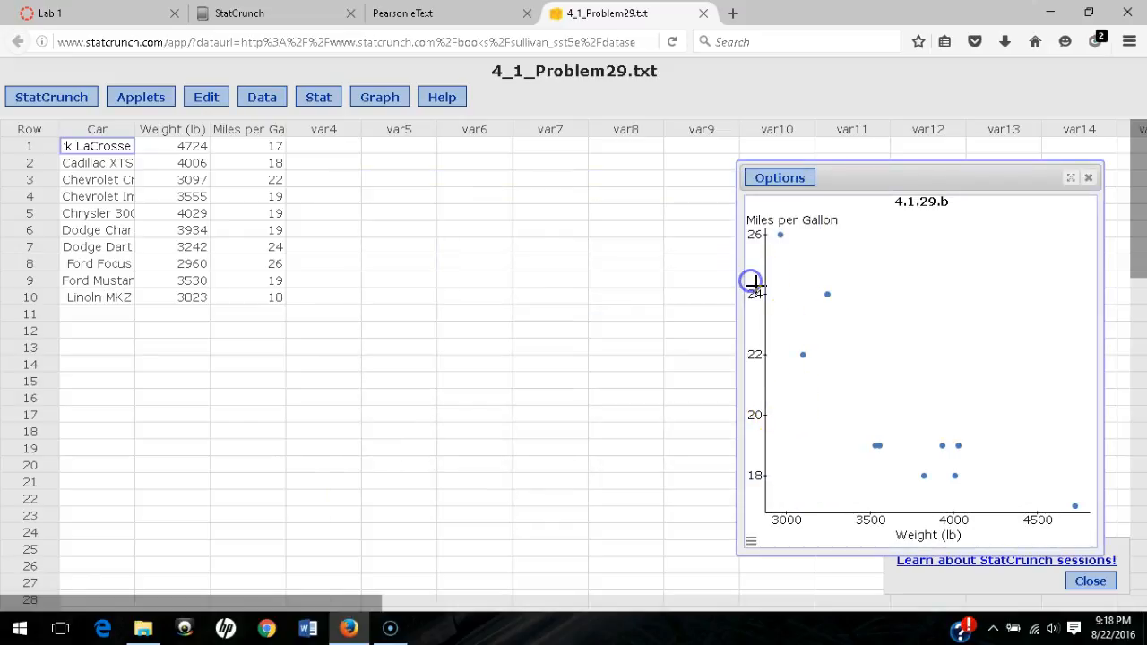
left_click(1088, 177)
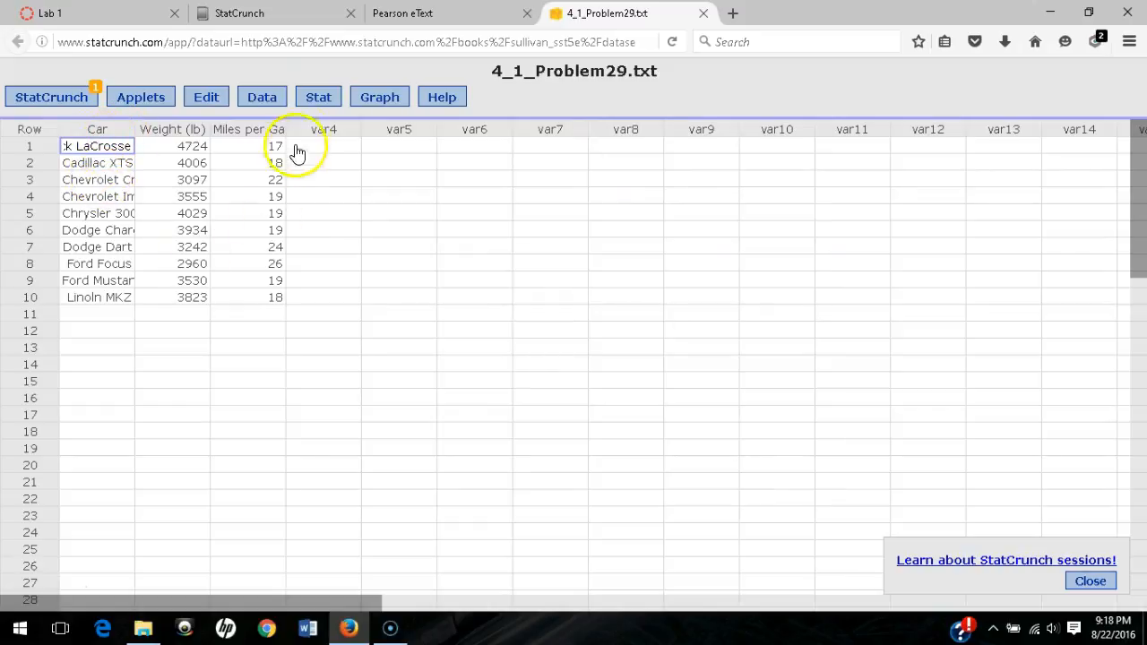
- Compute the correlation of Weight (lb) and Miles per Gallon (-0.84157604) and begin saving the result
left_click(318, 98)
mouse_move(348, 137)
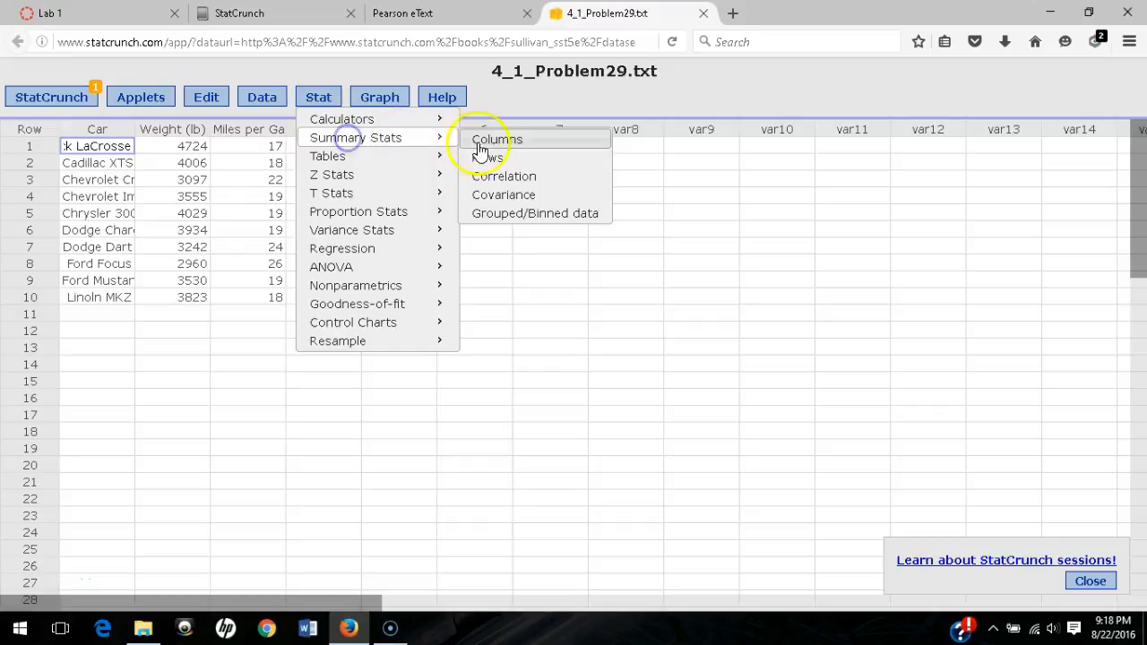
left_click(505, 178)
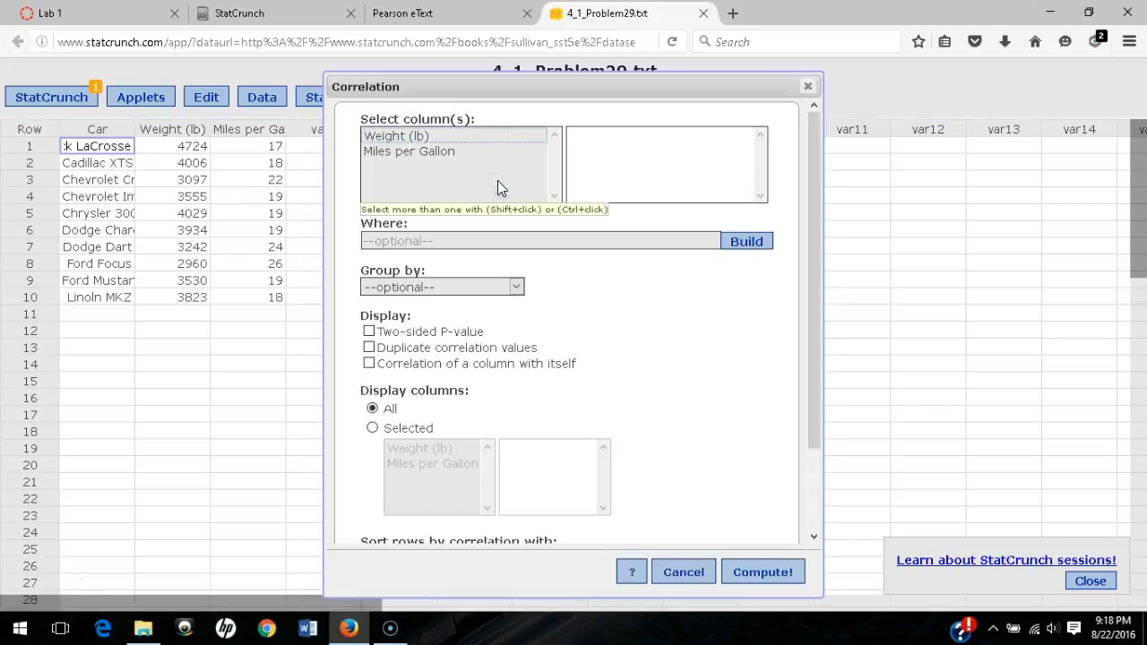
left_click(390, 137)
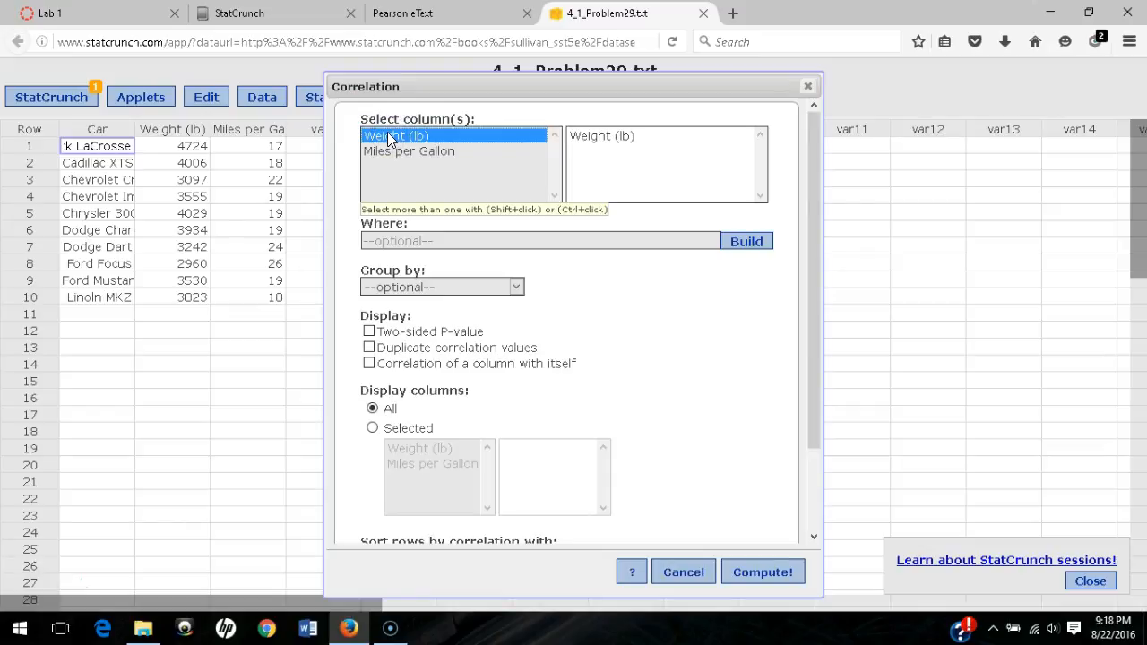
left_click(390, 153, "ctrl")
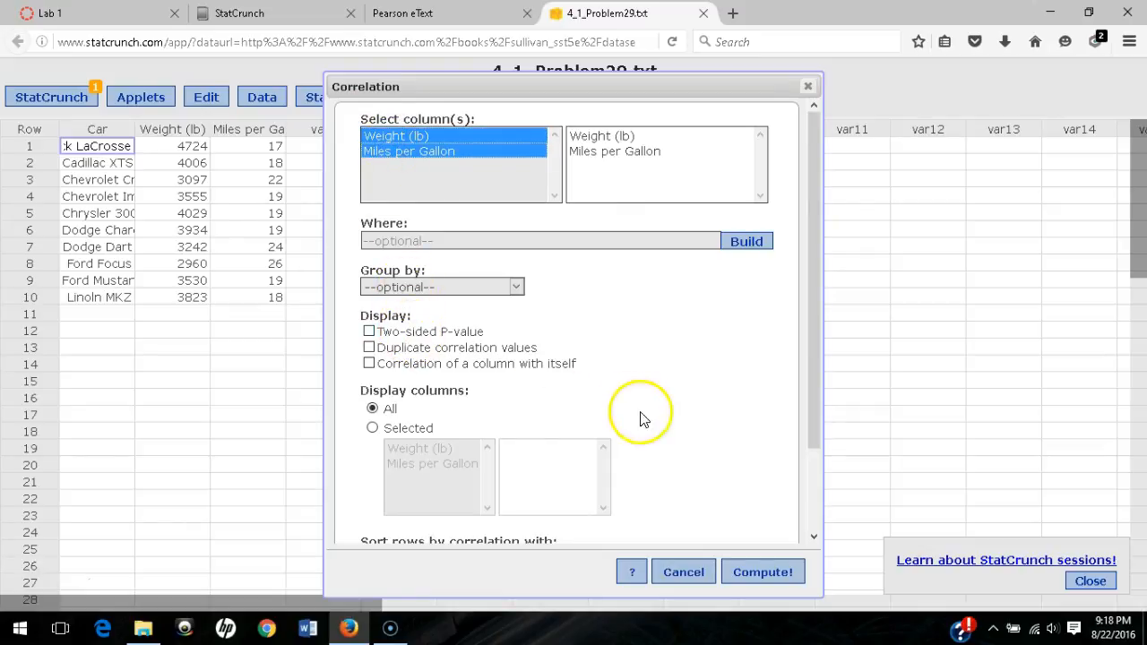
scroll(640, 414, "down", 3)
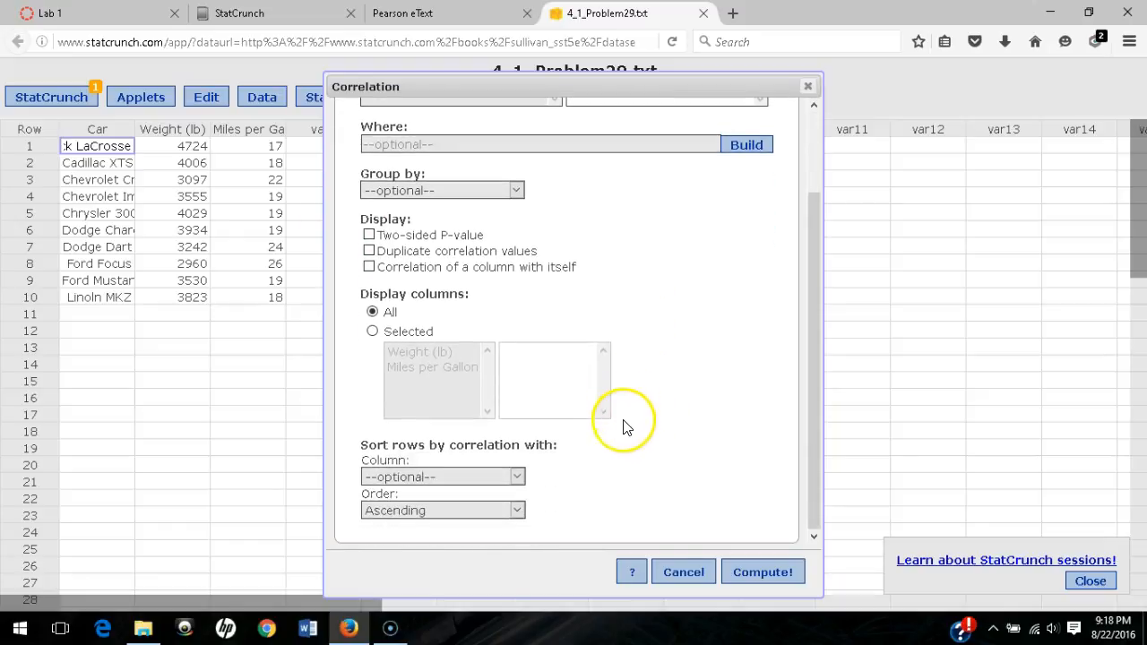
left_click(760, 573)
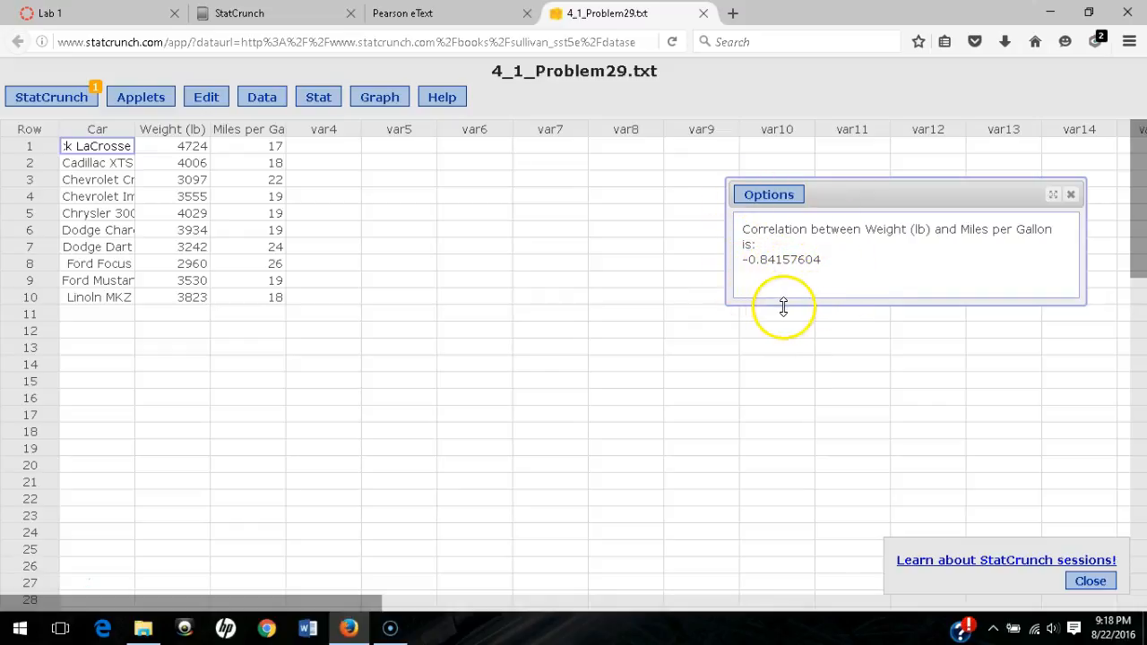
left_click(780, 196)
left_click(762, 234)
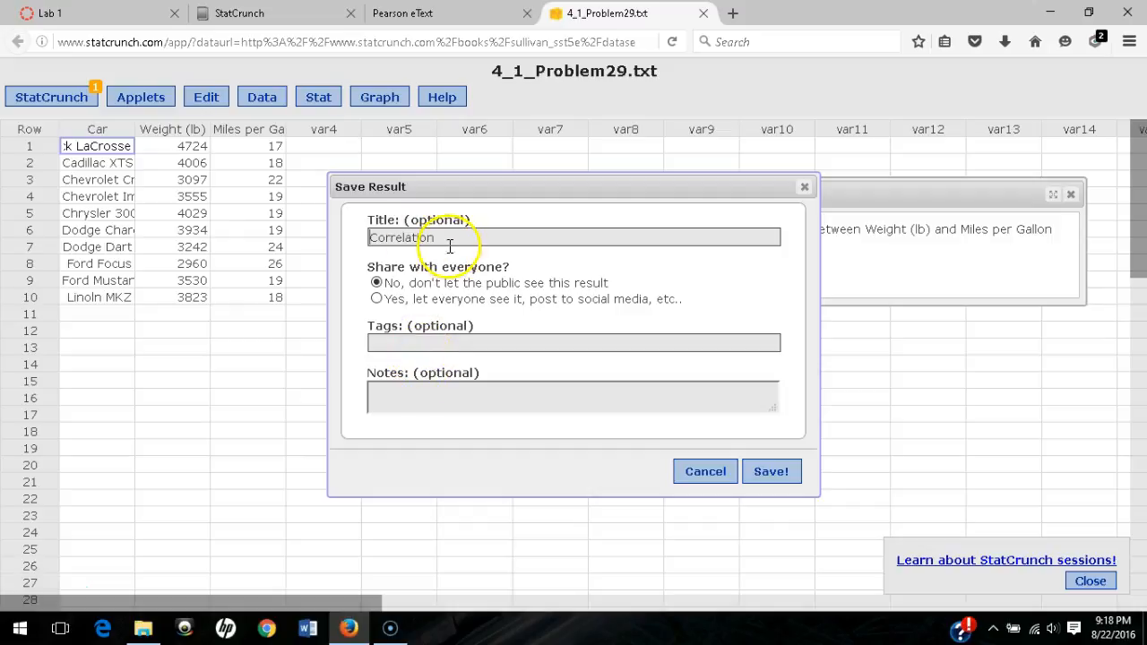
- Retitle the correlation result 'Lab 1, 4.1.29.c', save it, and dismiss the confirmation
left_click_drag(458, 239, 320, 235)
type("Lab 1, 4.1.29.c")
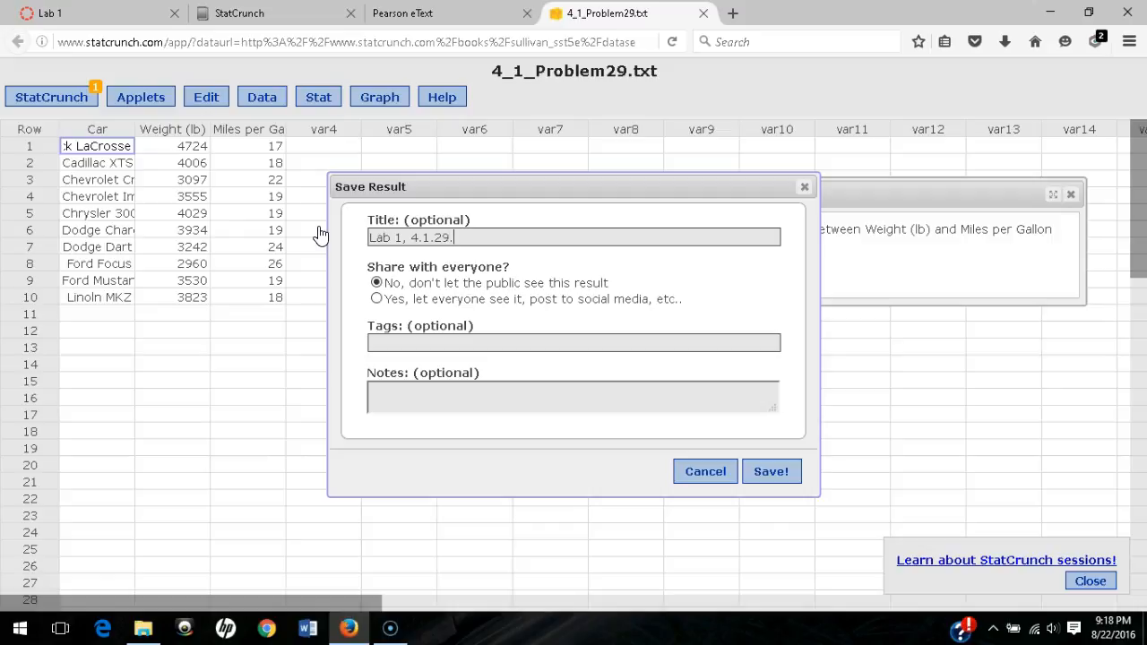
left_click(769, 471)
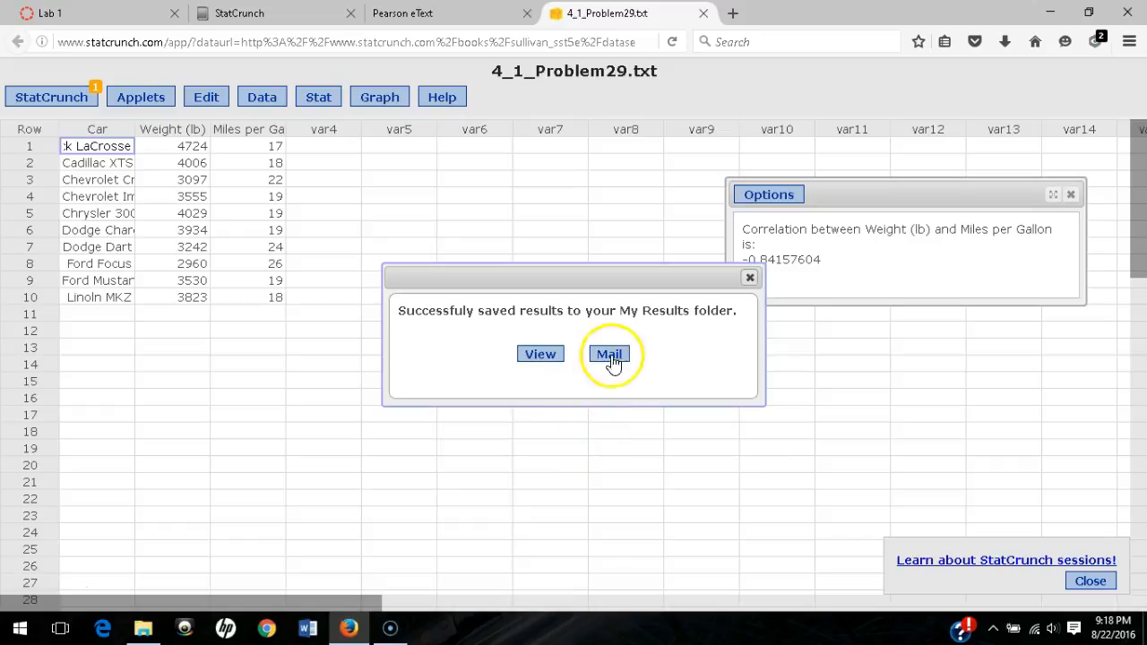
left_click(751, 278)
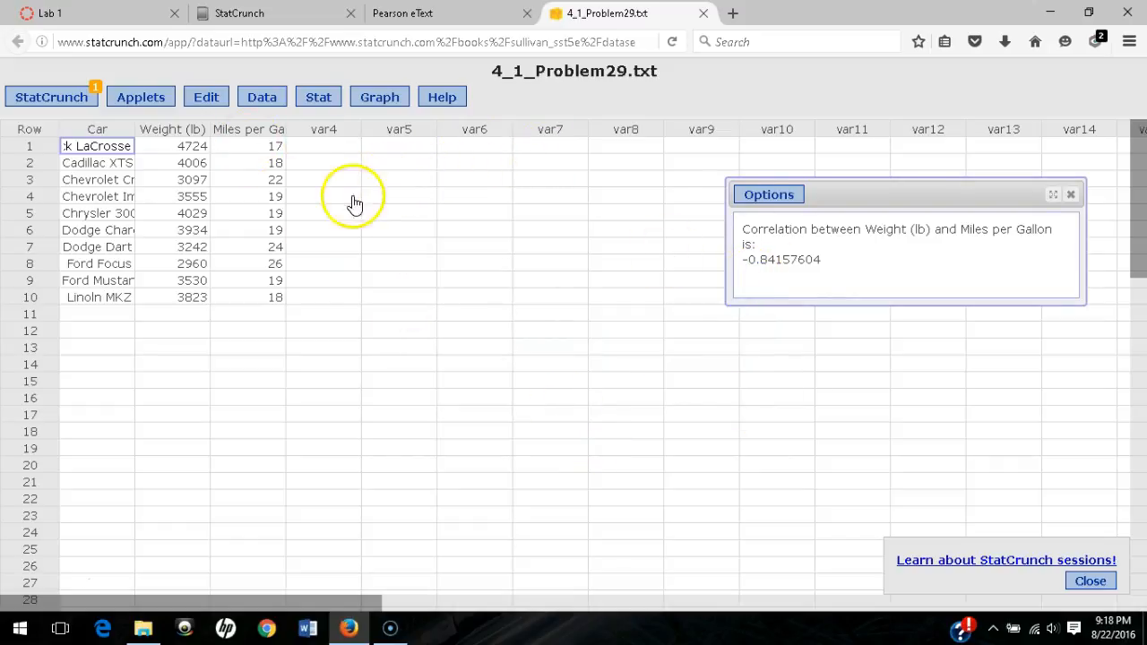
- Save the current data set under the name 'Lab 1, 4.1.29' and close the success message
left_click(260, 99)
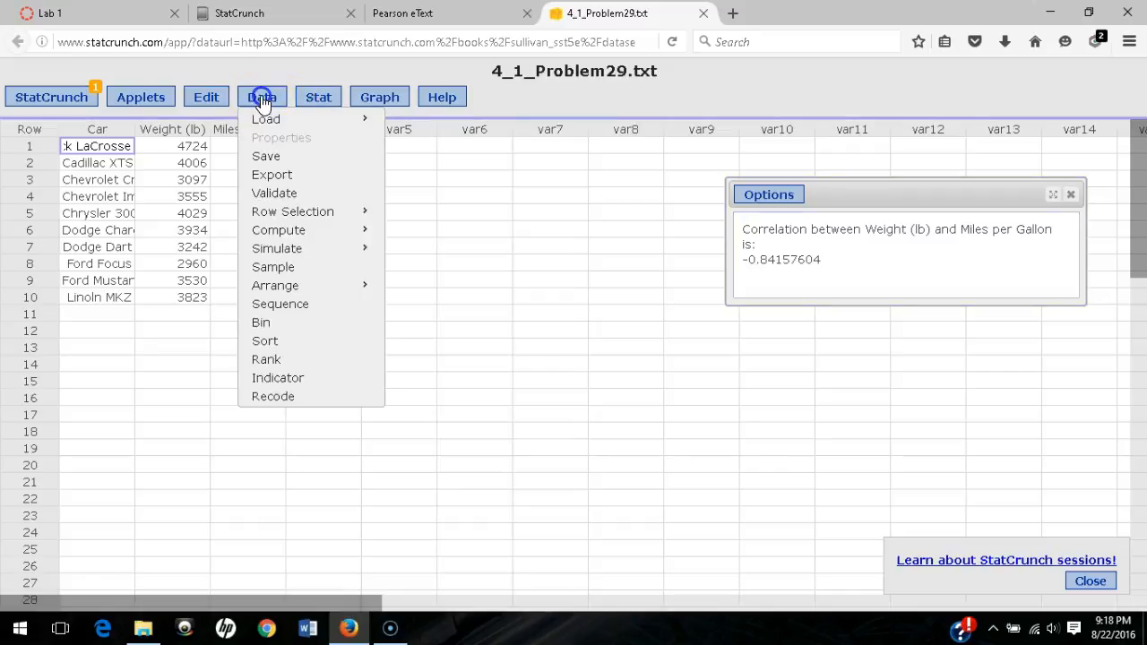
left_click(266, 158)
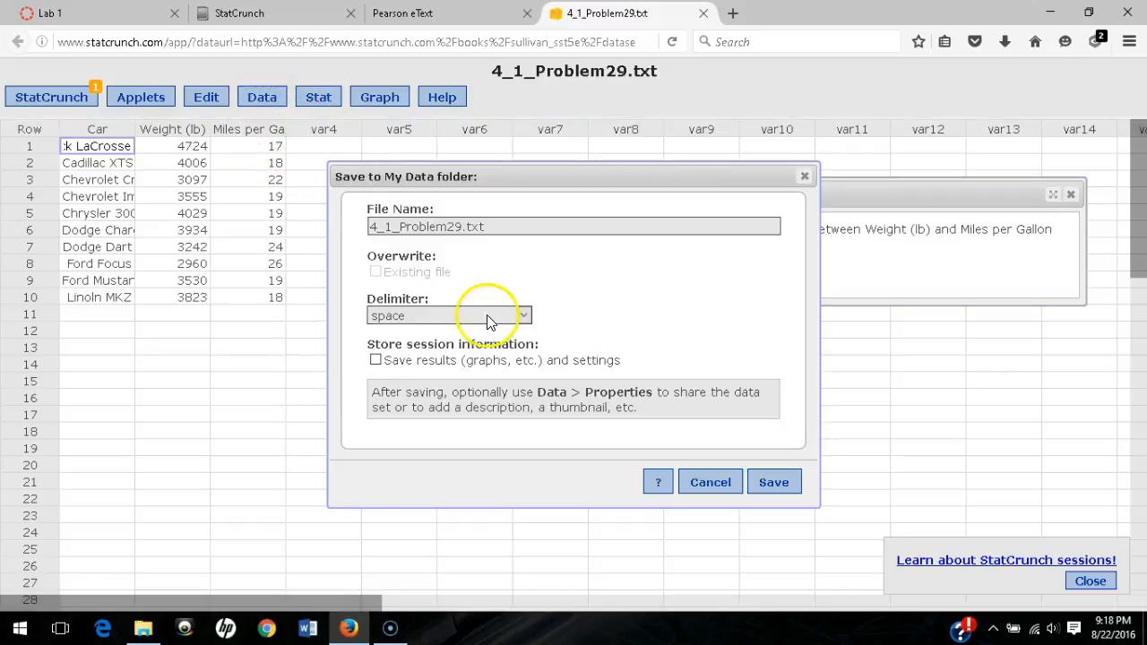
left_click_drag(499, 226, 367, 225)
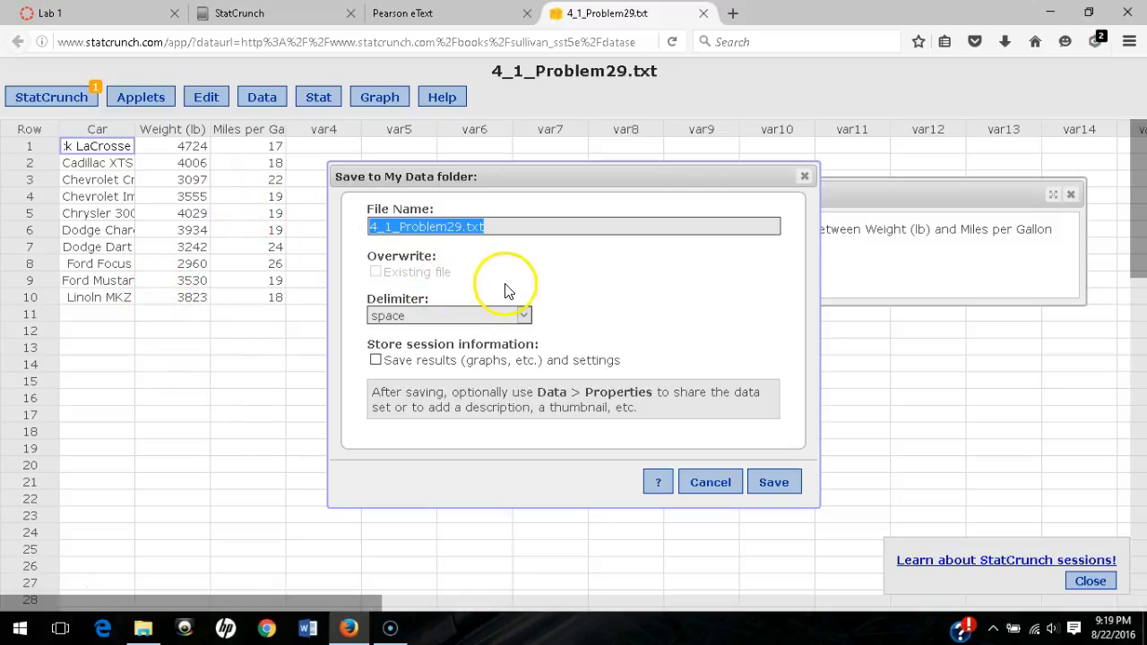
type("Lab 1, 4.1.29")
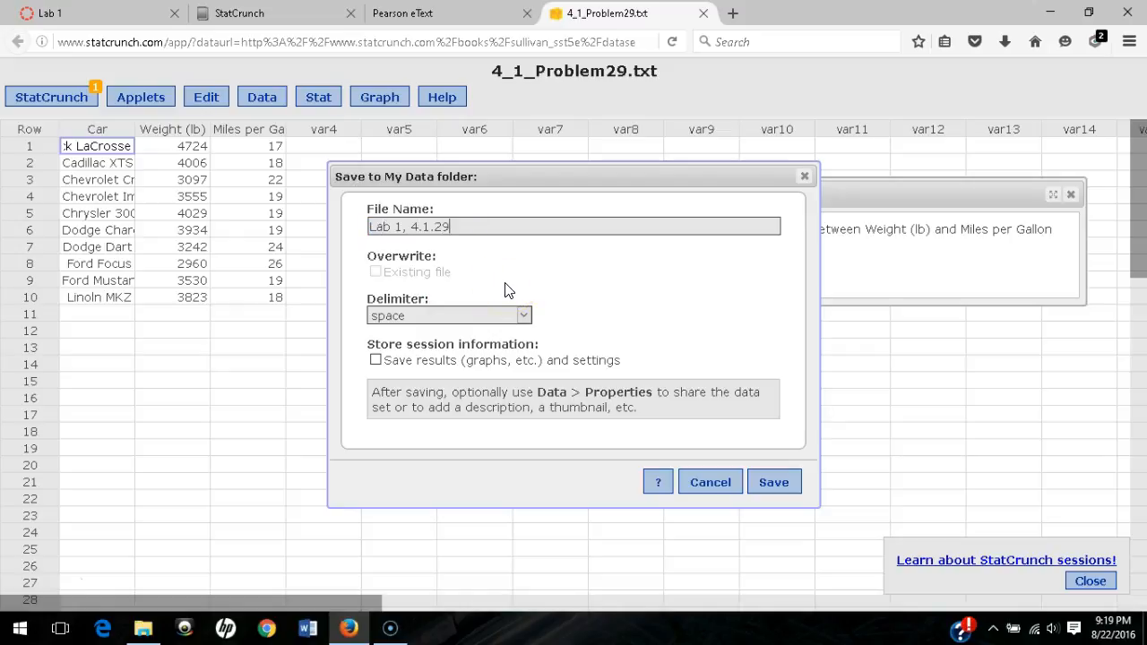
left_click(788, 481)
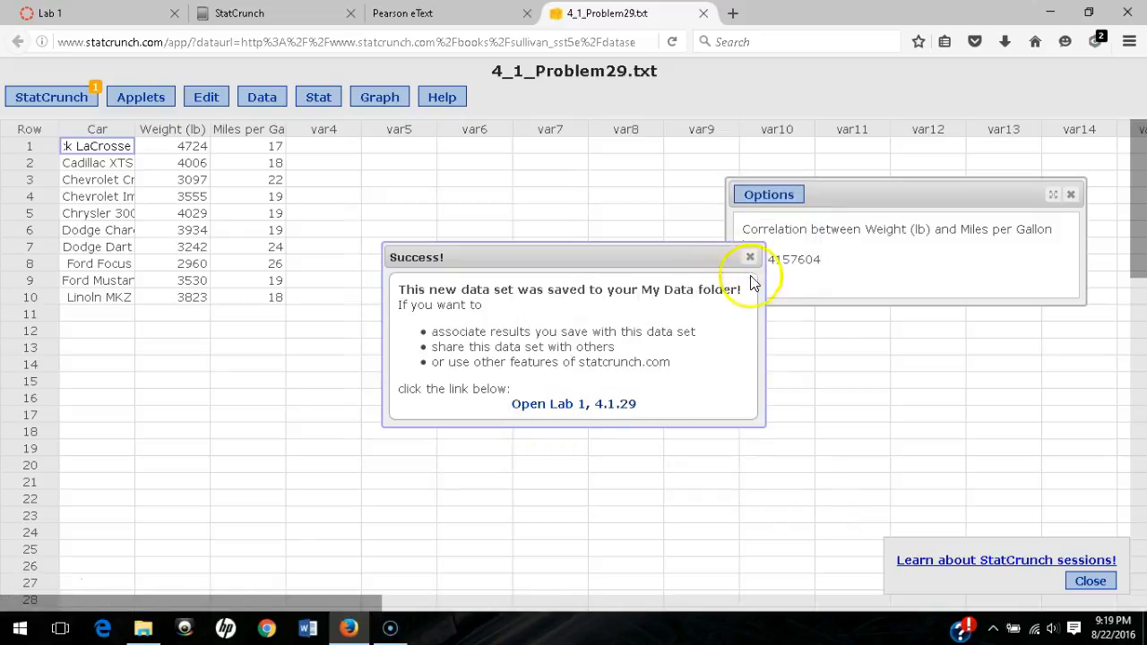
left_click(751, 260)
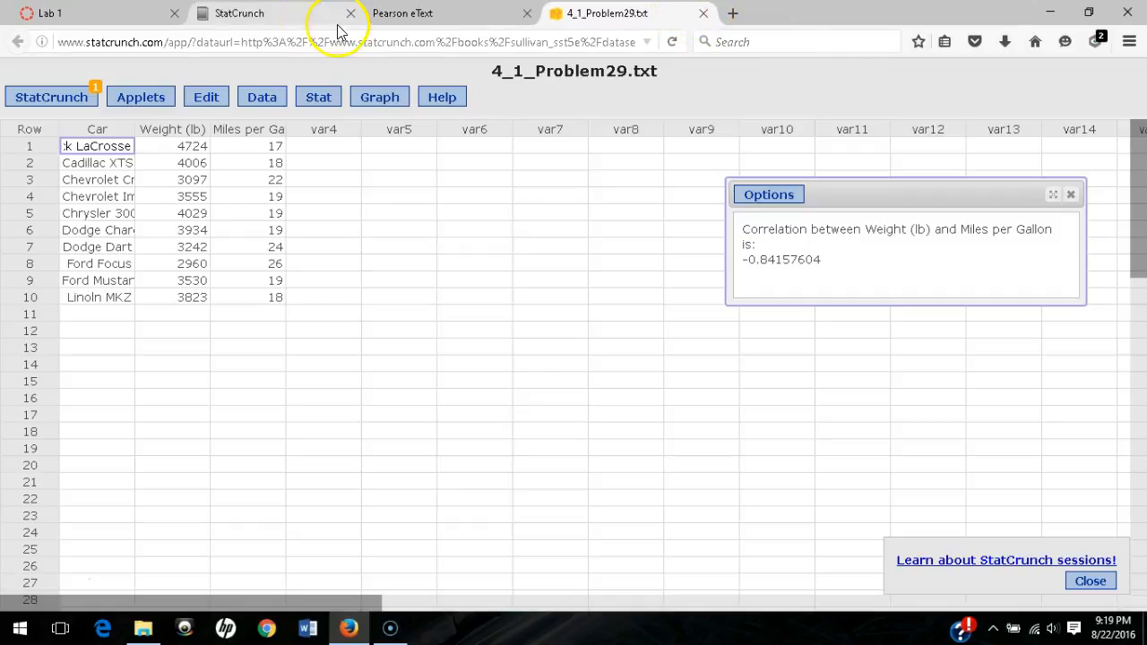
- Close the 4_1_Problem29.txt data tab and go to the My StatCrunch account page
left_click(42, 102)
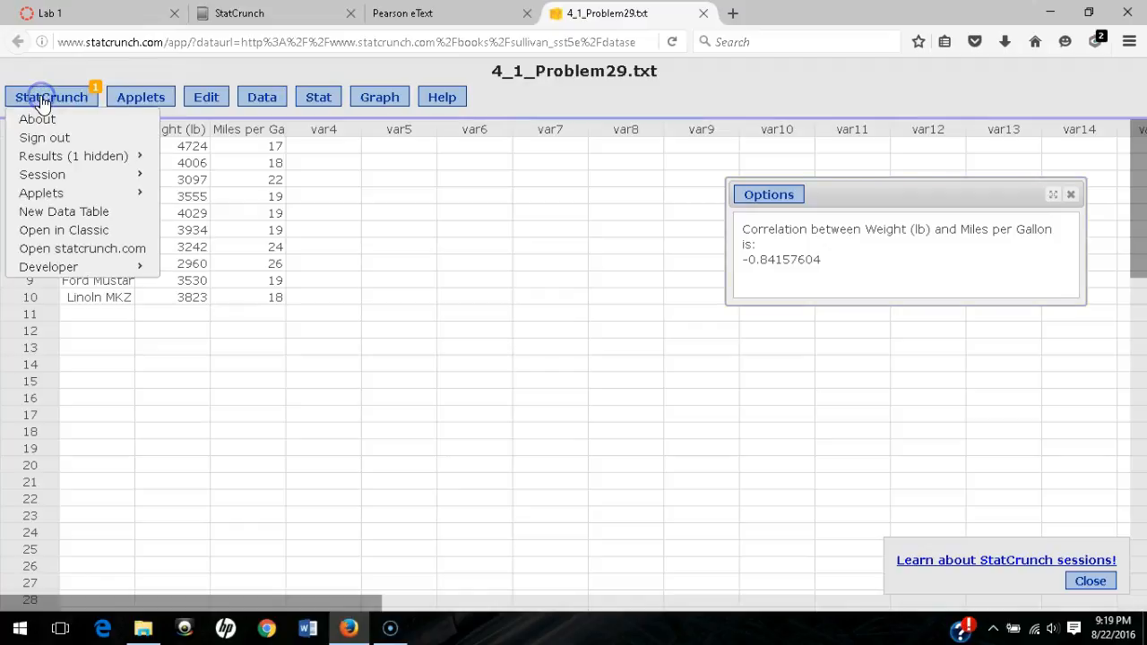
left_click(60, 254)
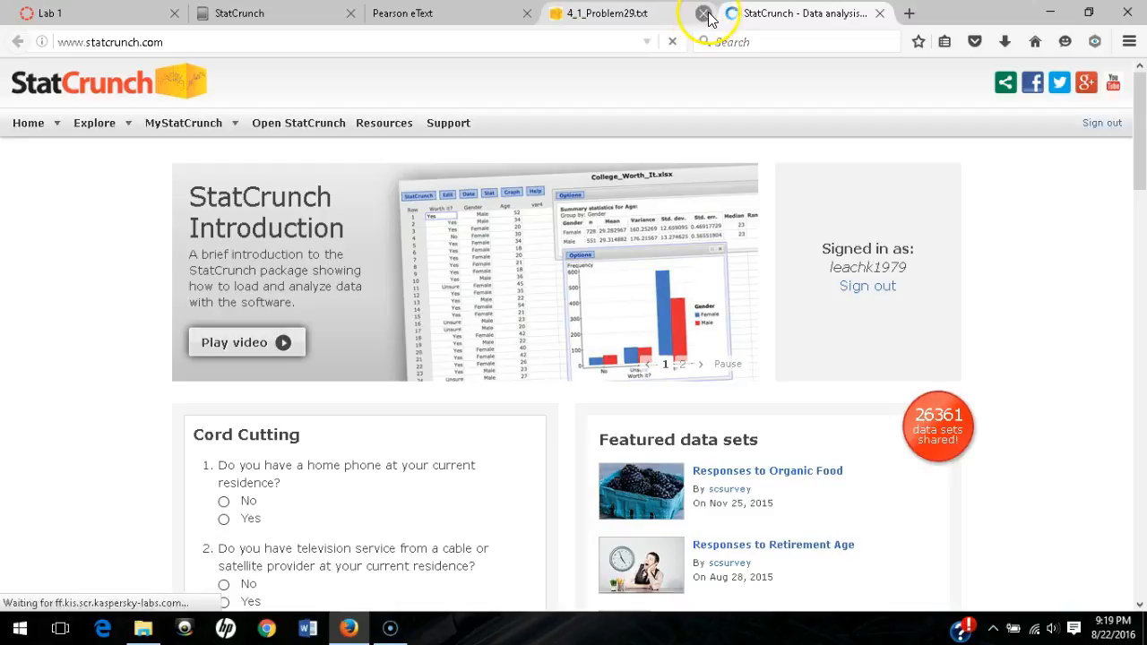
left_click(703, 13)
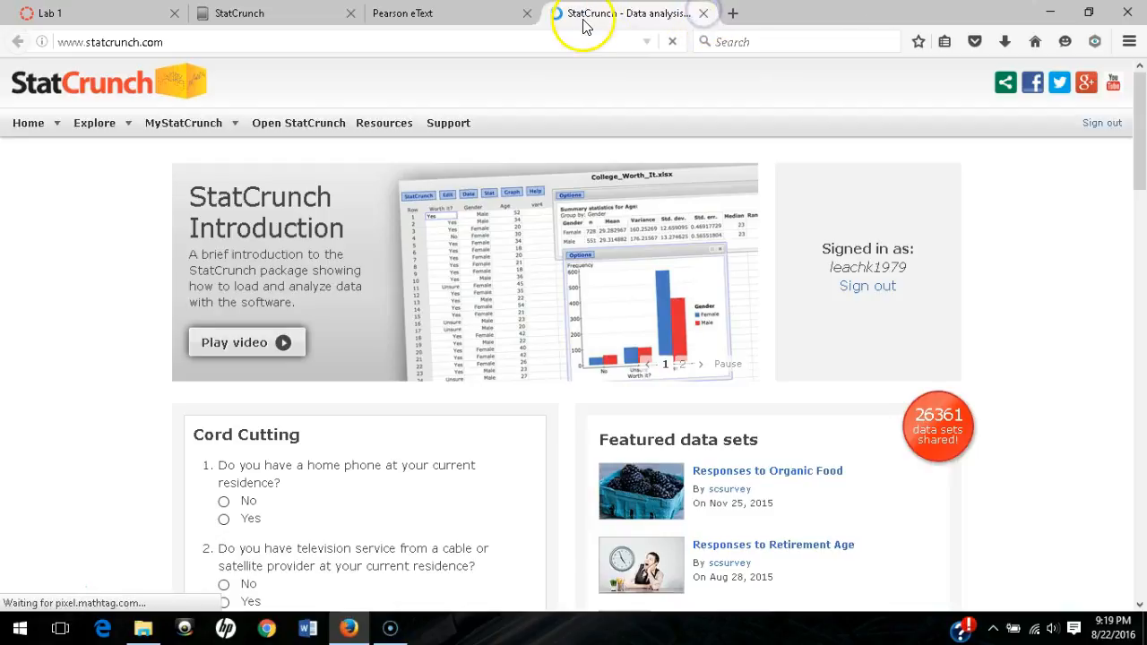
left_click(201, 131)
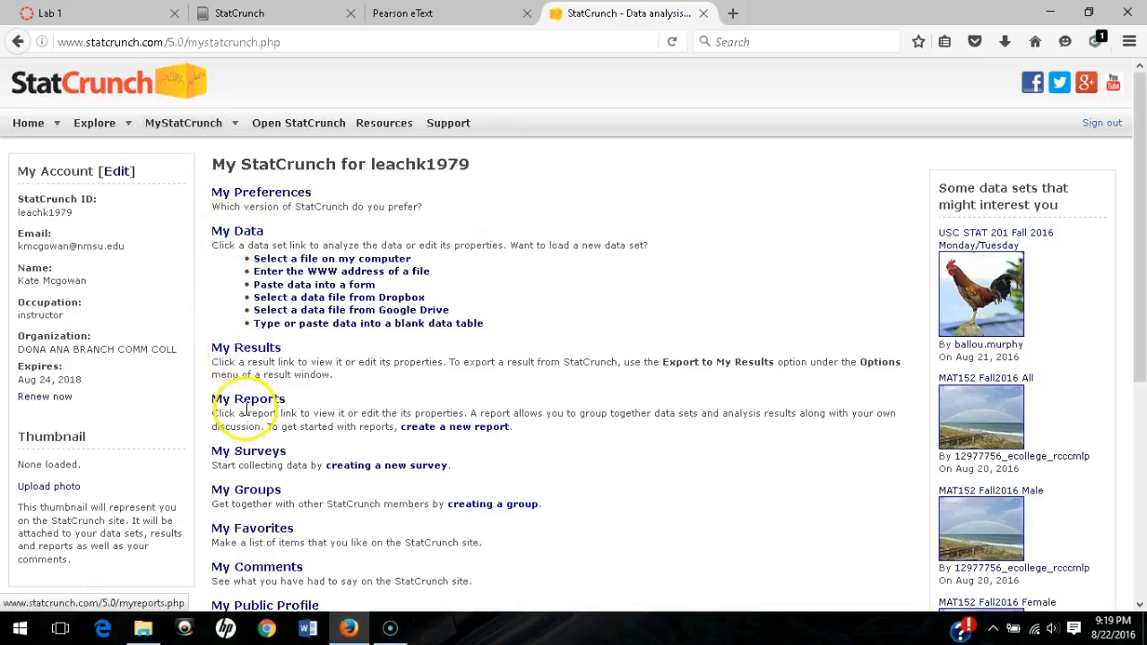
- Review the saved data sets and saved results, then open the My Reports list
left_click(247, 232)
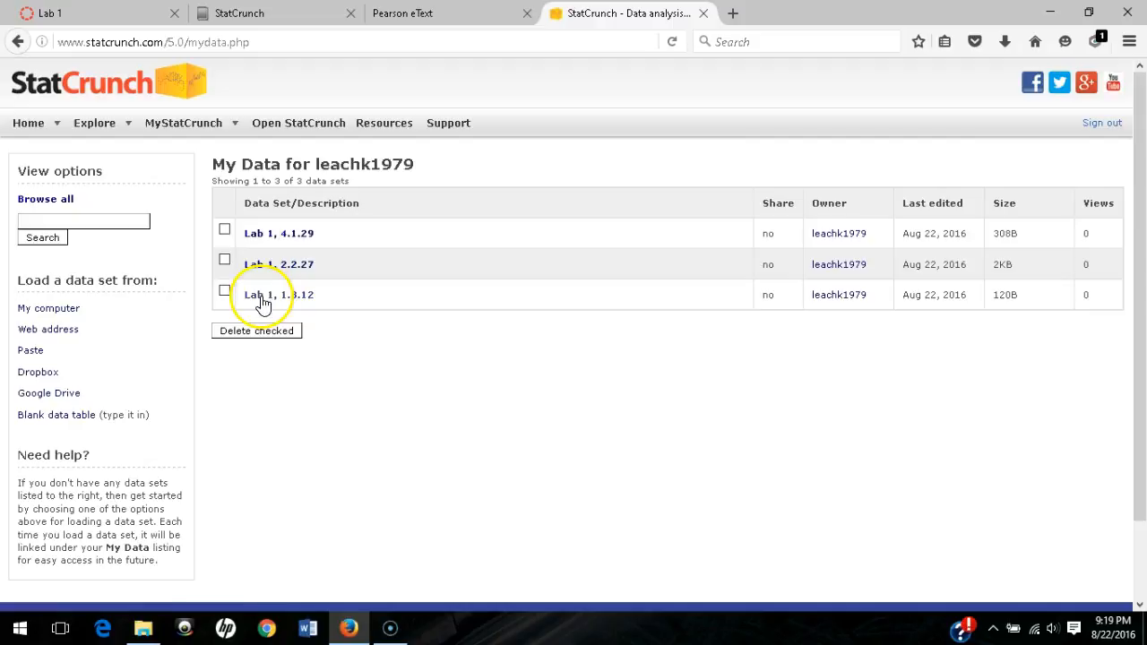
left_click(170, 123)
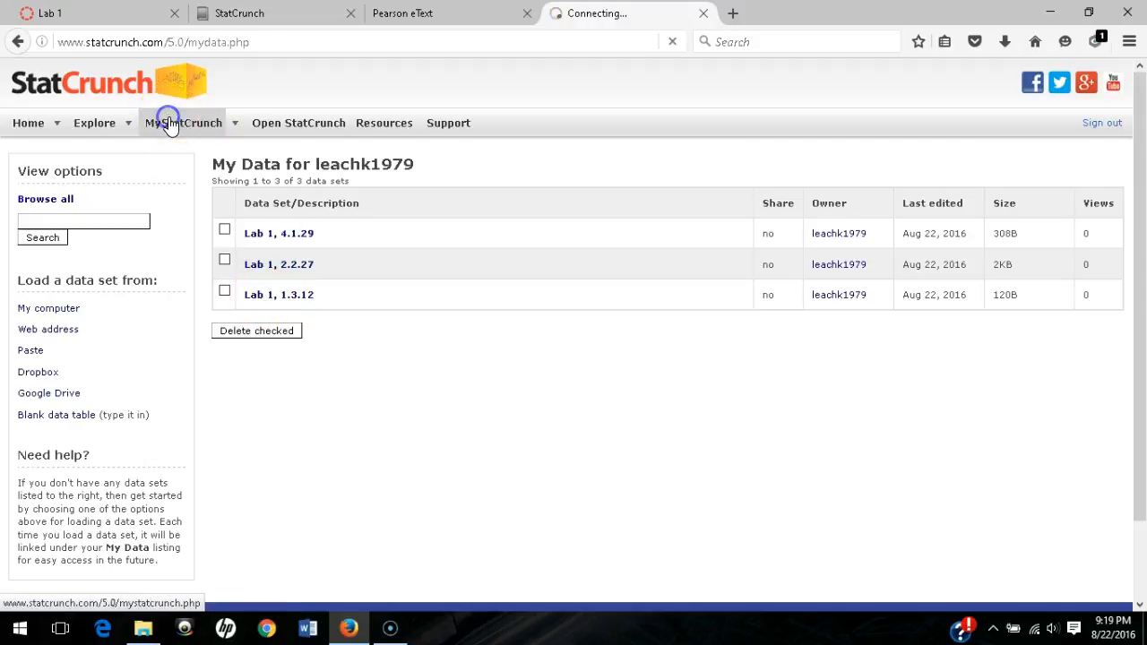
left_click(245, 349)
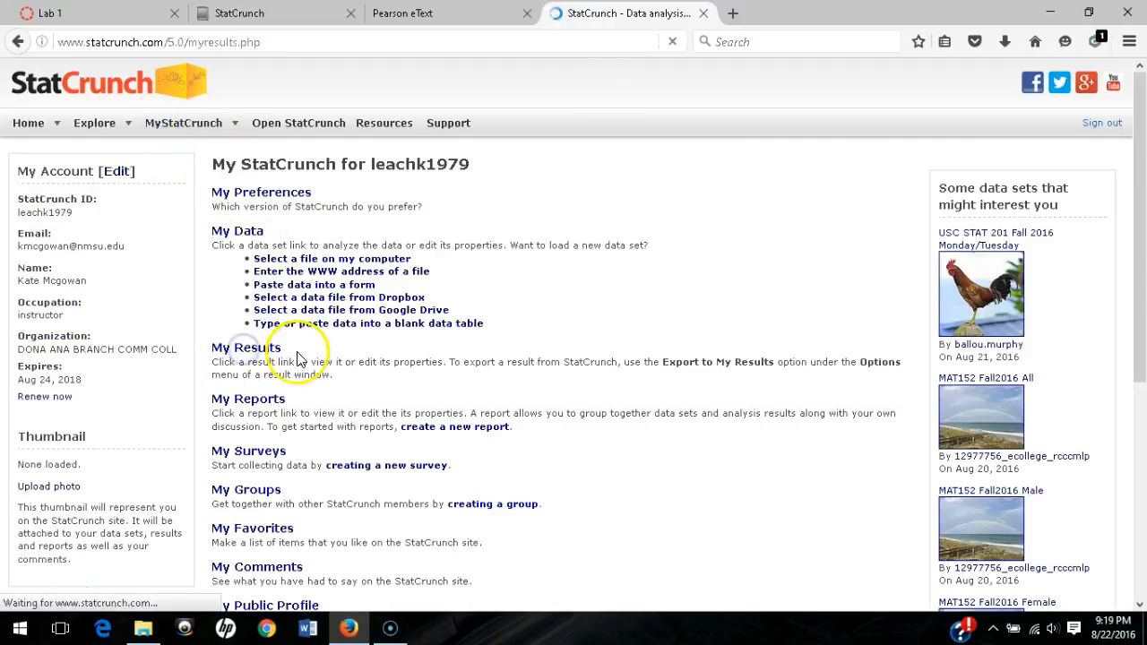
scroll(314, 478, "down", 5)
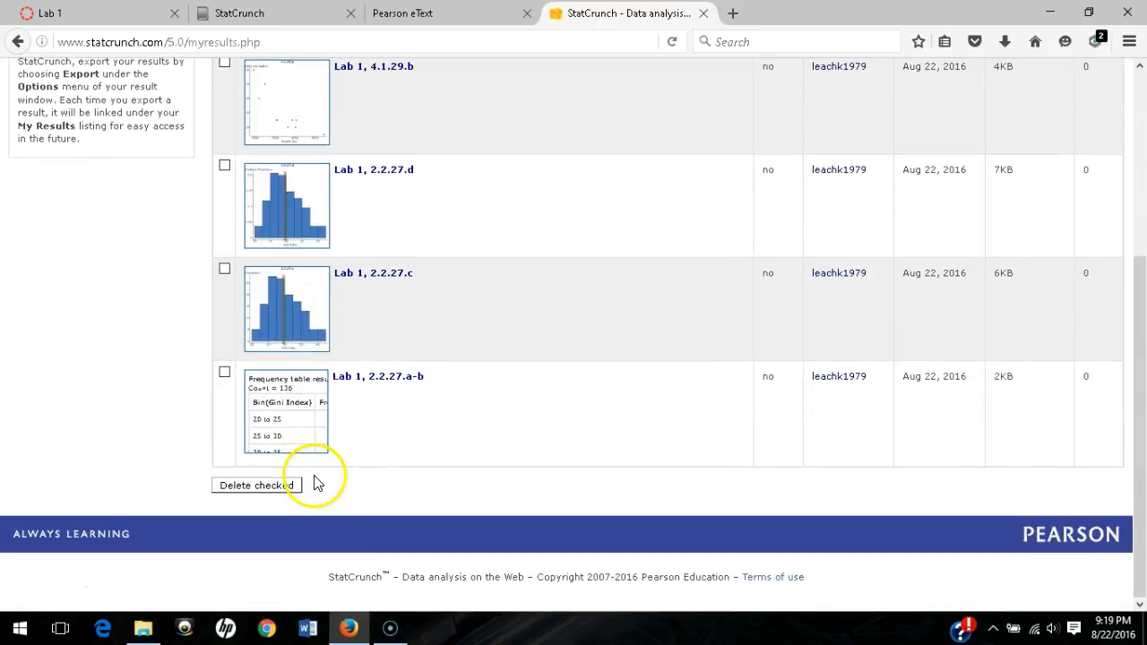
scroll(315, 485, "up", 5)
left_click(177, 124)
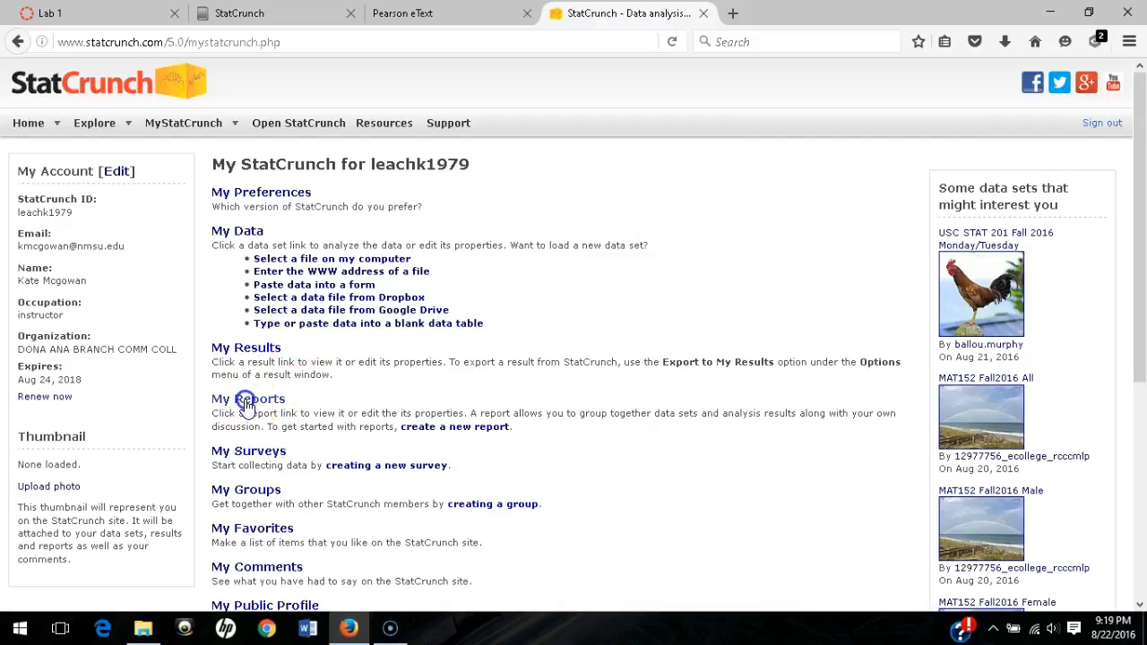
left_click(246, 405)
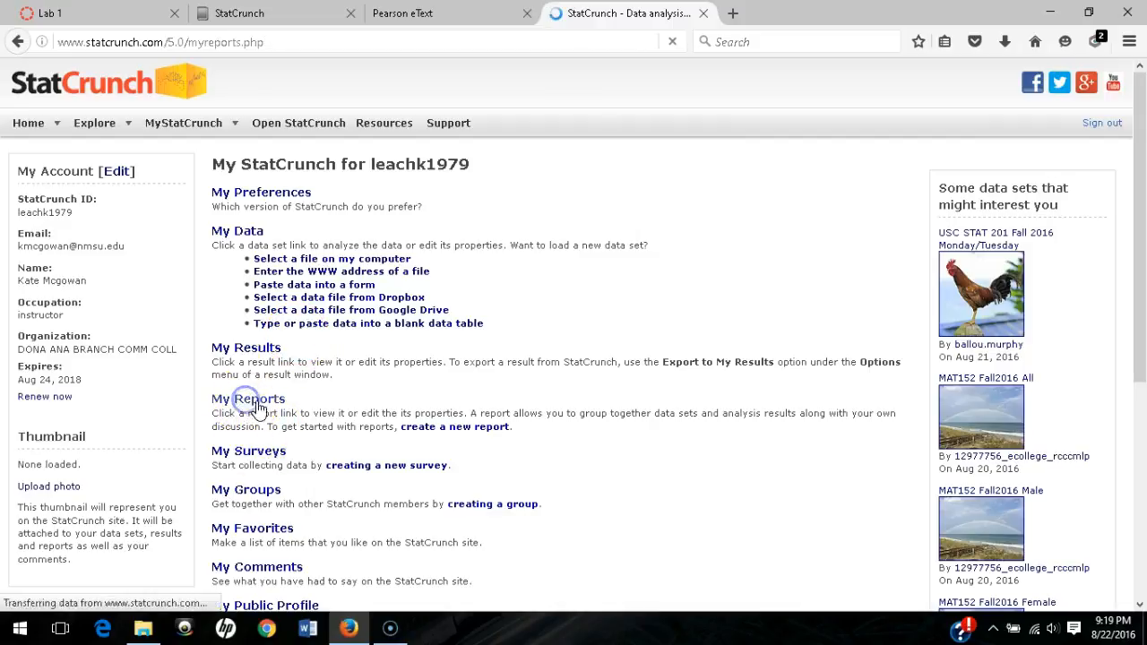
- Create a new report titled Lab 1 with a body listing the problem numbers
left_click(354, 183)
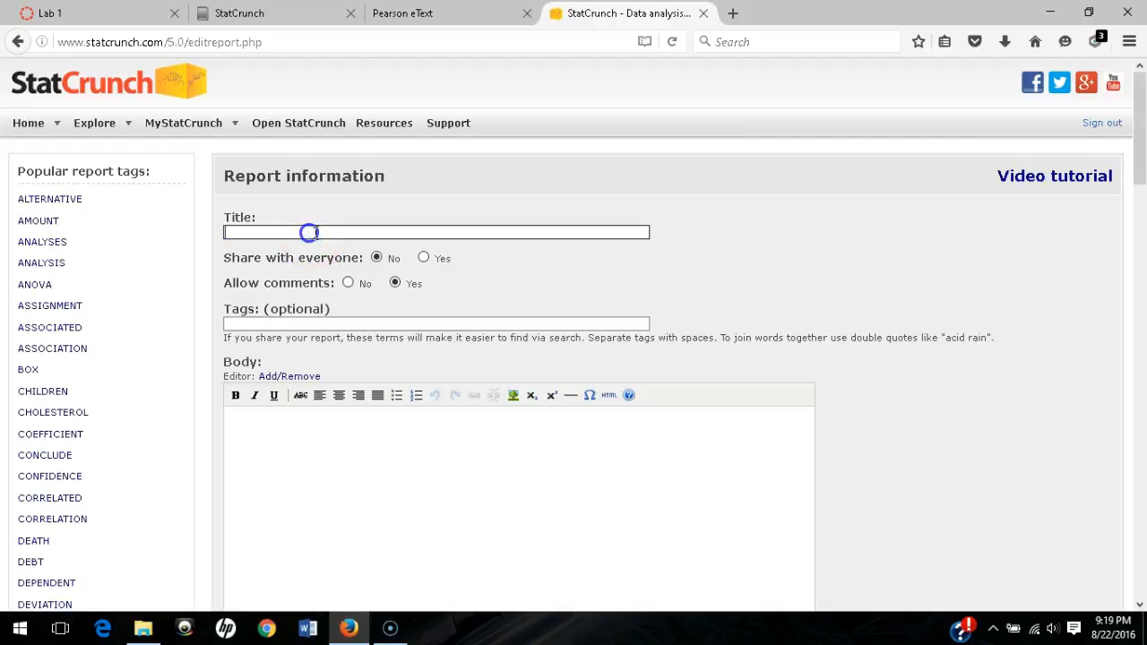
left_click(315, 232)
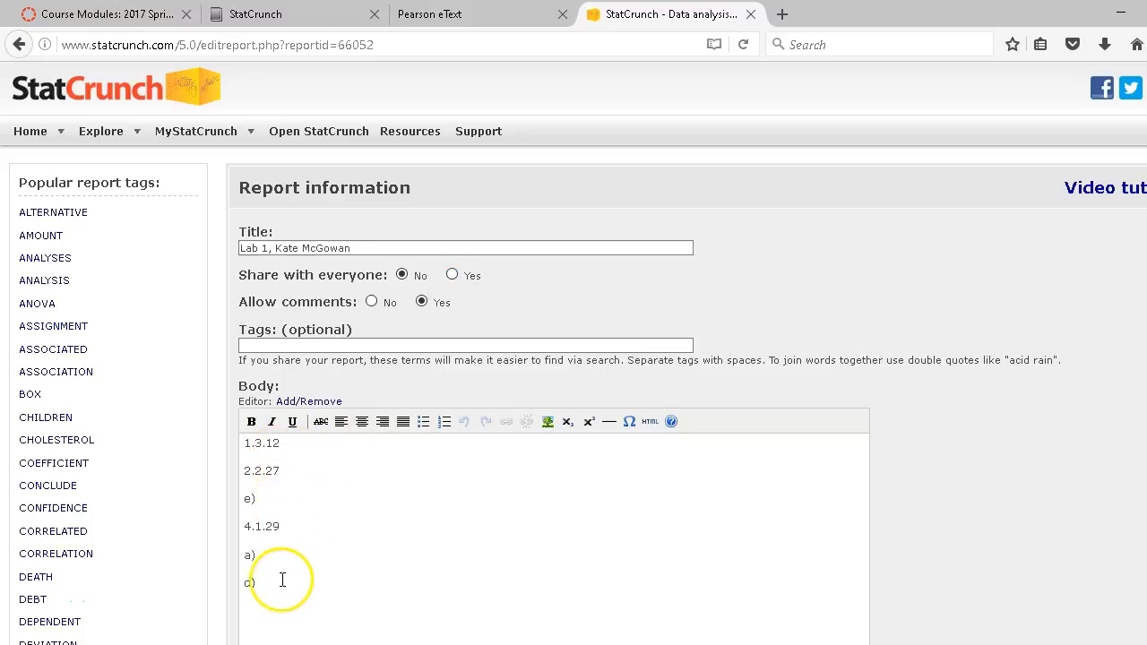
scroll(309, 478, "down", 1)
scroll(308, 478, "down", 4)
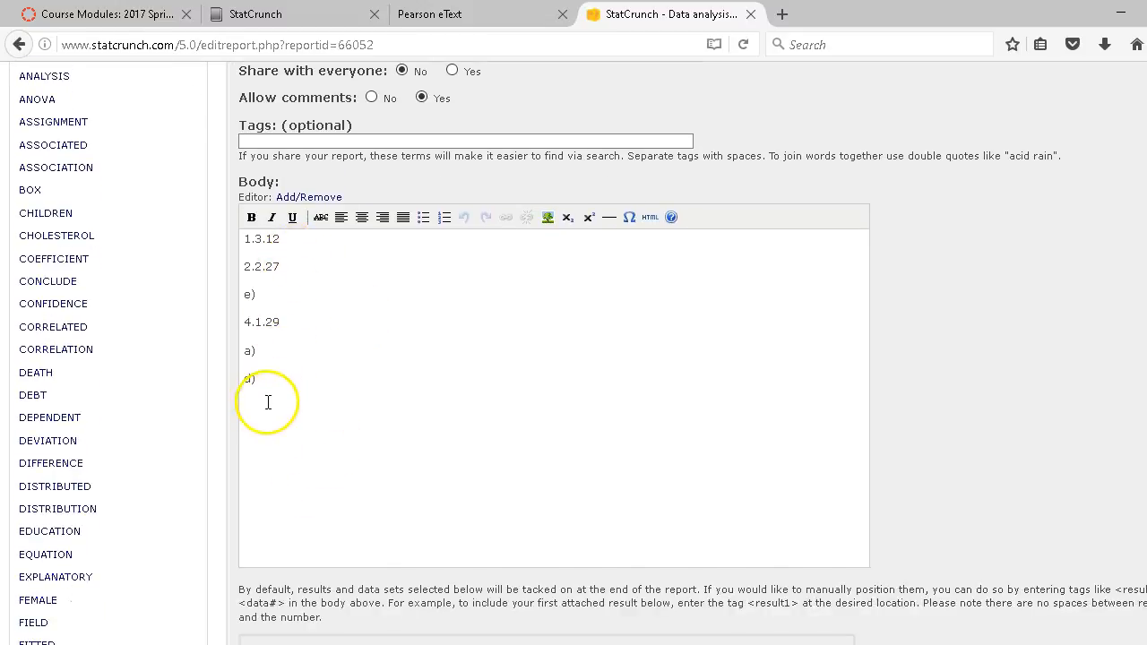
scroll(379, 438, "down", 7)
scroll(401, 453, "down", 3)
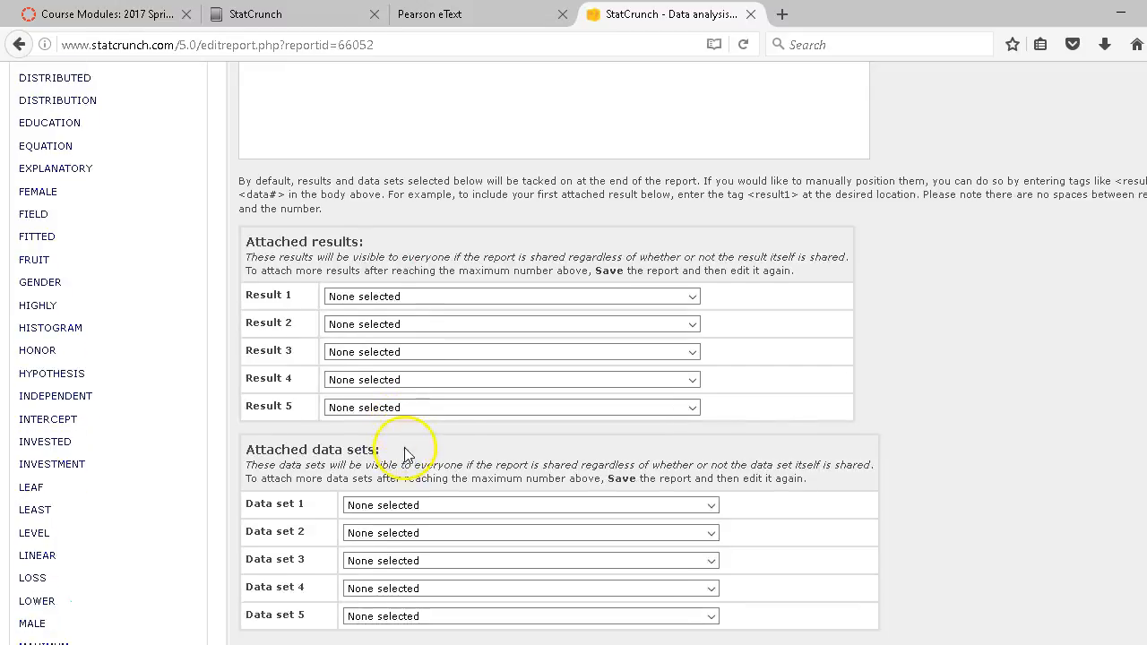
- Attach the results Lab 1, 2.2.27.a-b and Lab 1, 2.2.27.c to the report
left_click(457, 296)
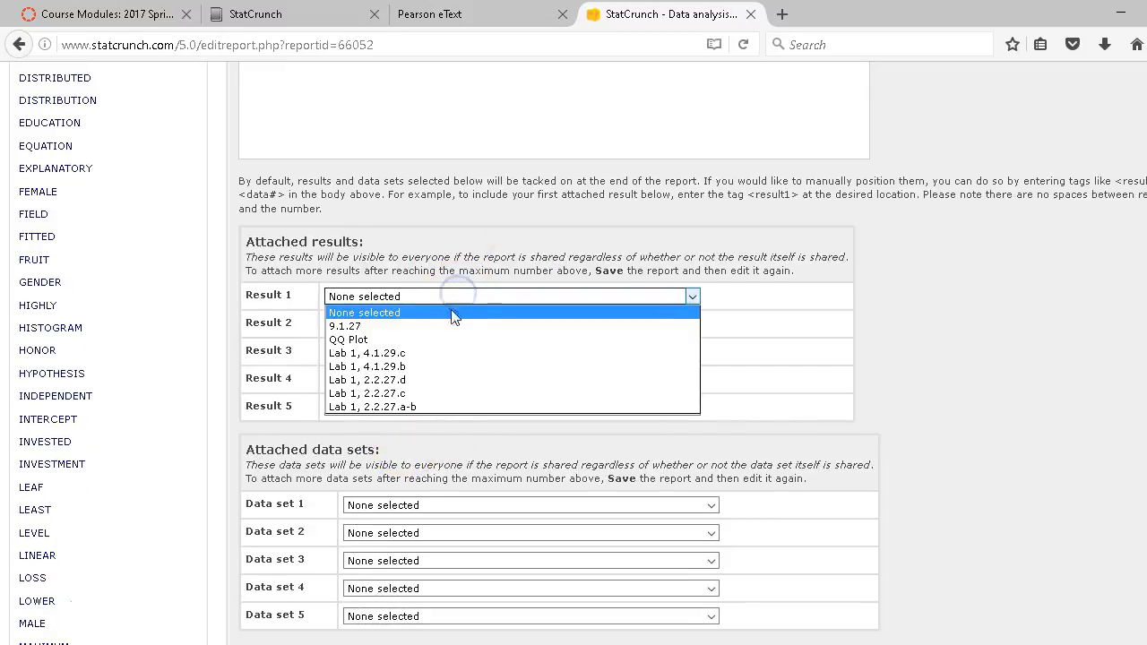
left_click(394, 408)
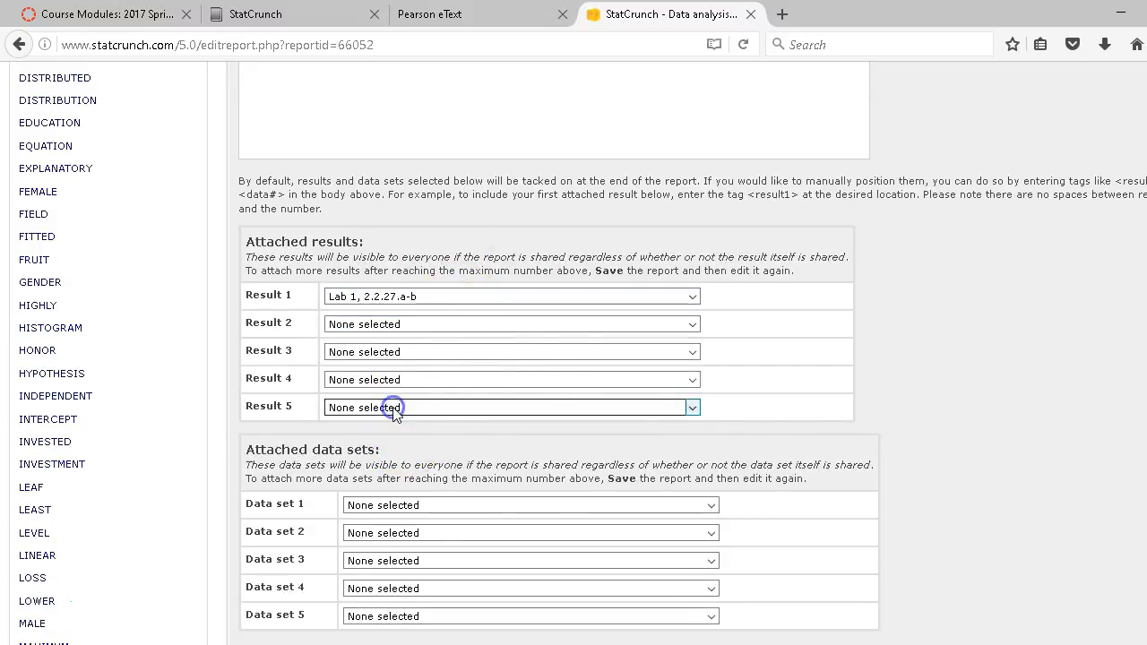
scroll(314, 430, "down", 5)
left_click(378, 387)
left_click(367, 470)
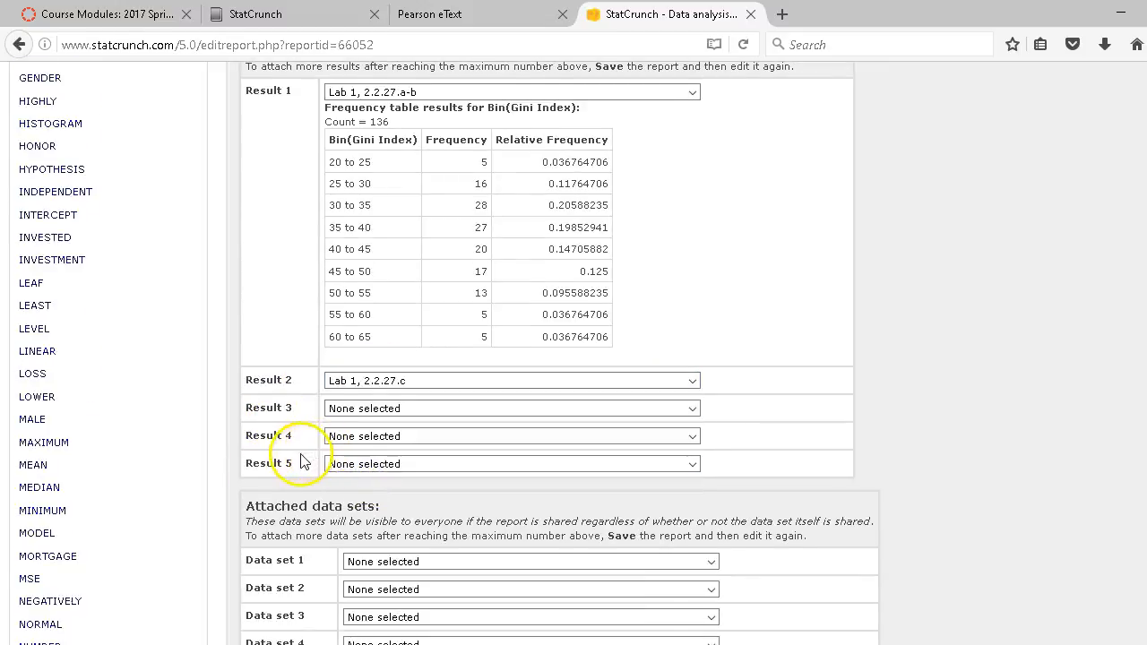
scroll(299, 462, "down", 8)
scroll(299, 462, "down", 7)
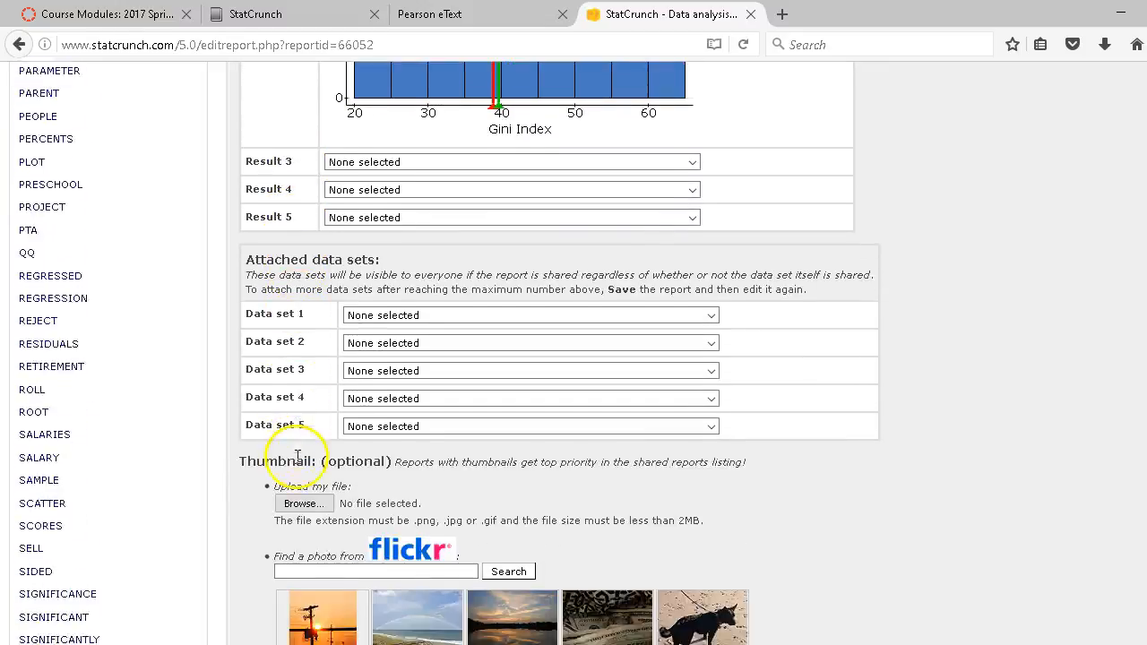
- Attach the Lab 1, 1.3.12 and Lab 1, 2.2.27 data sets and save the report
left_click(441, 224)
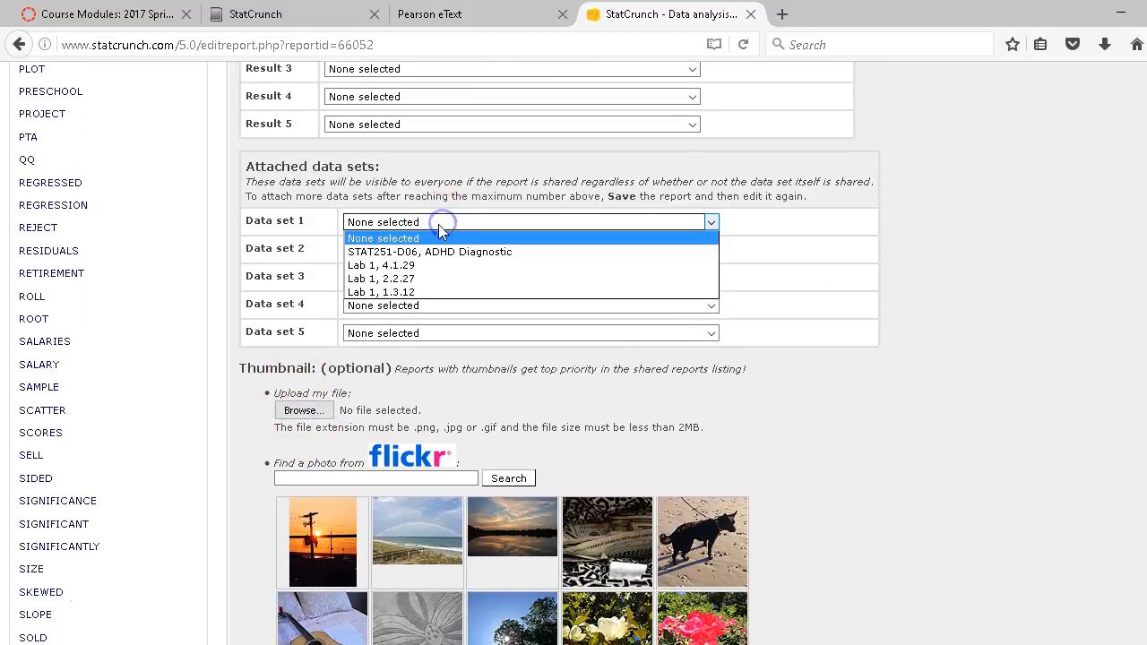
left_click(401, 293)
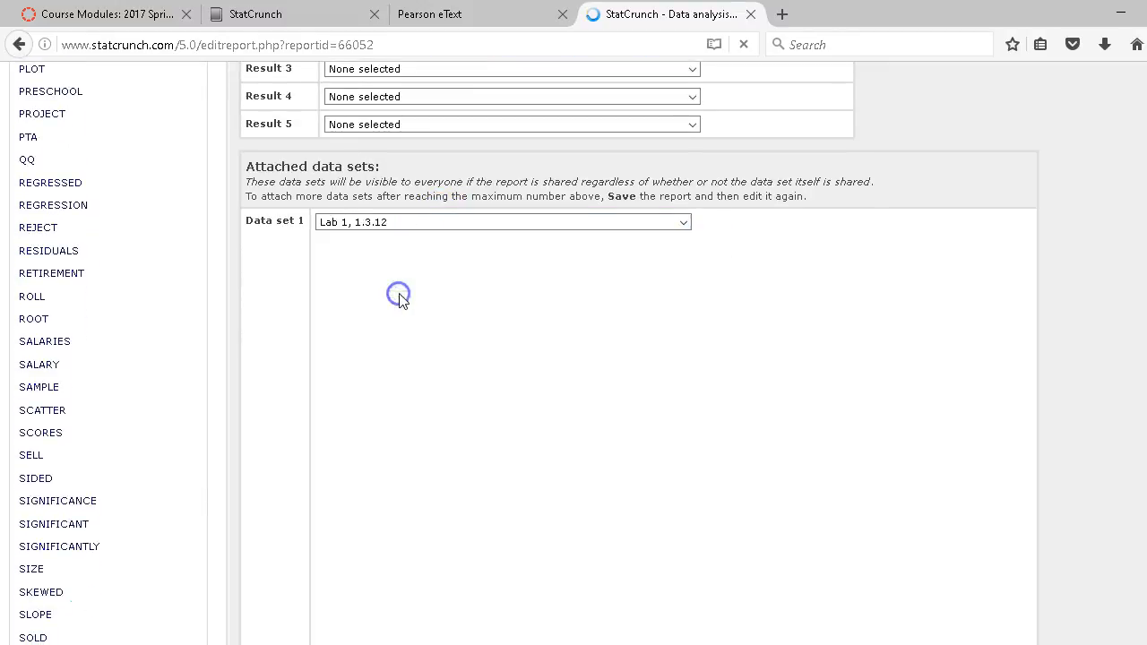
scroll(282, 337, "down", 2)
scroll(283, 336, "down", 8)
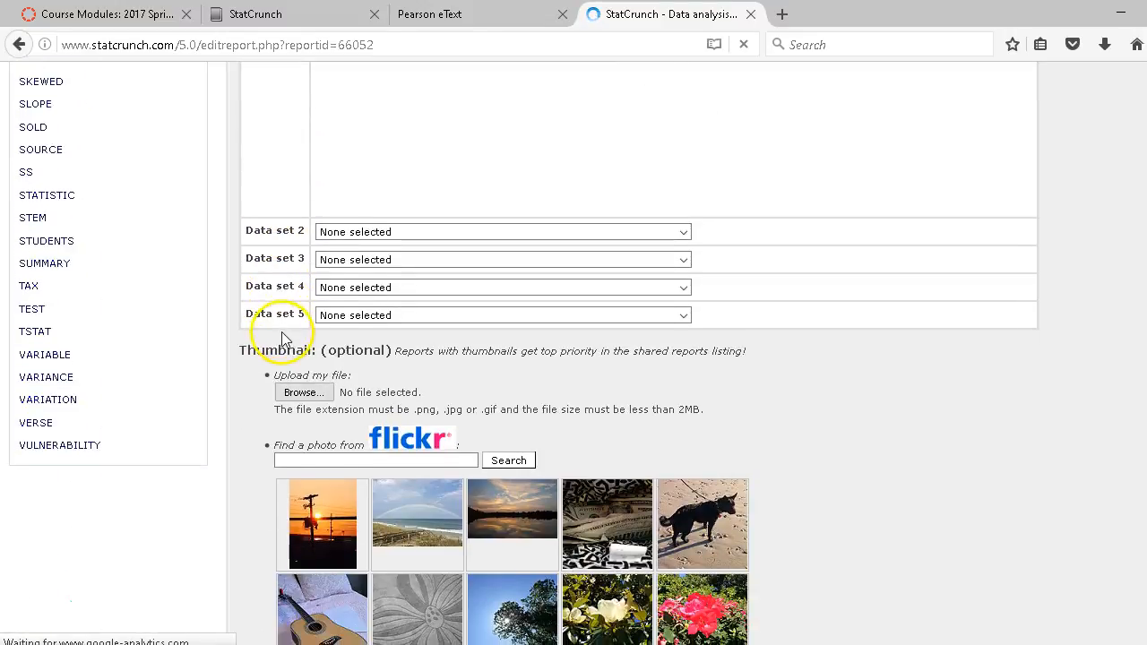
left_click(353, 232)
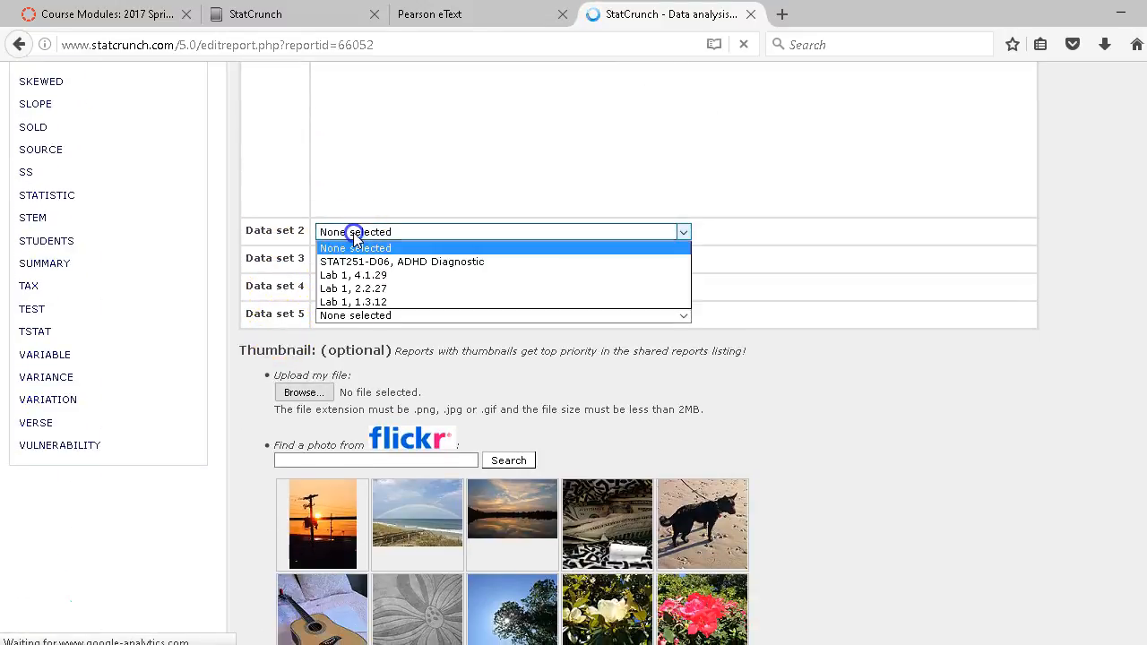
left_click(359, 289)
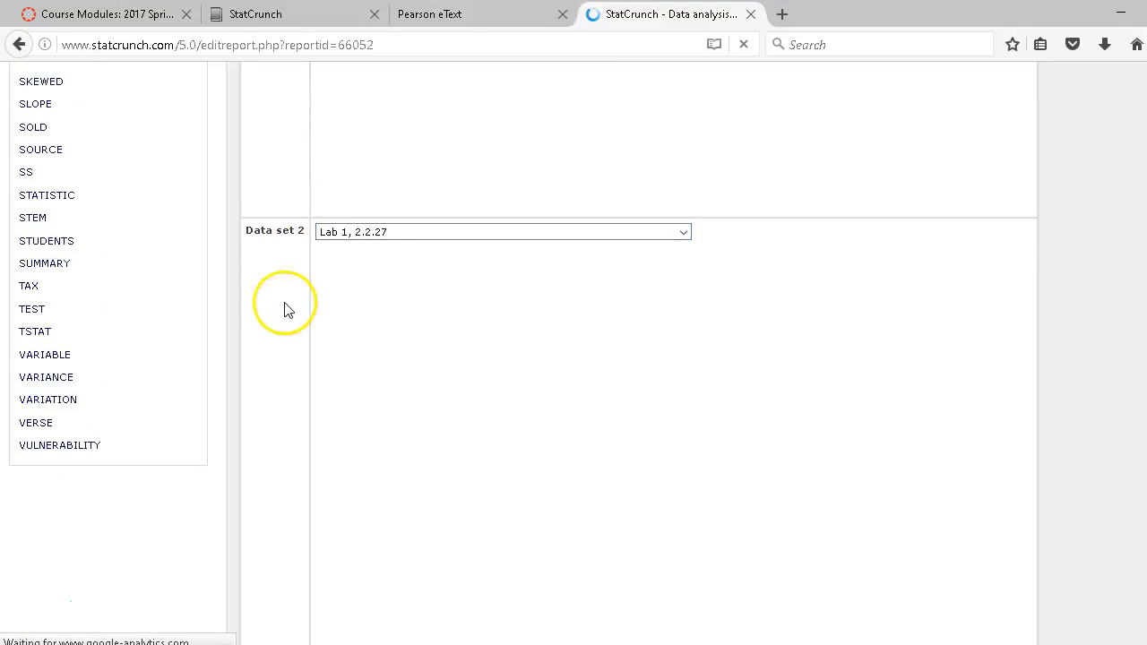
scroll(277, 320, "down", 9)
scroll(279, 319, "down", 7)
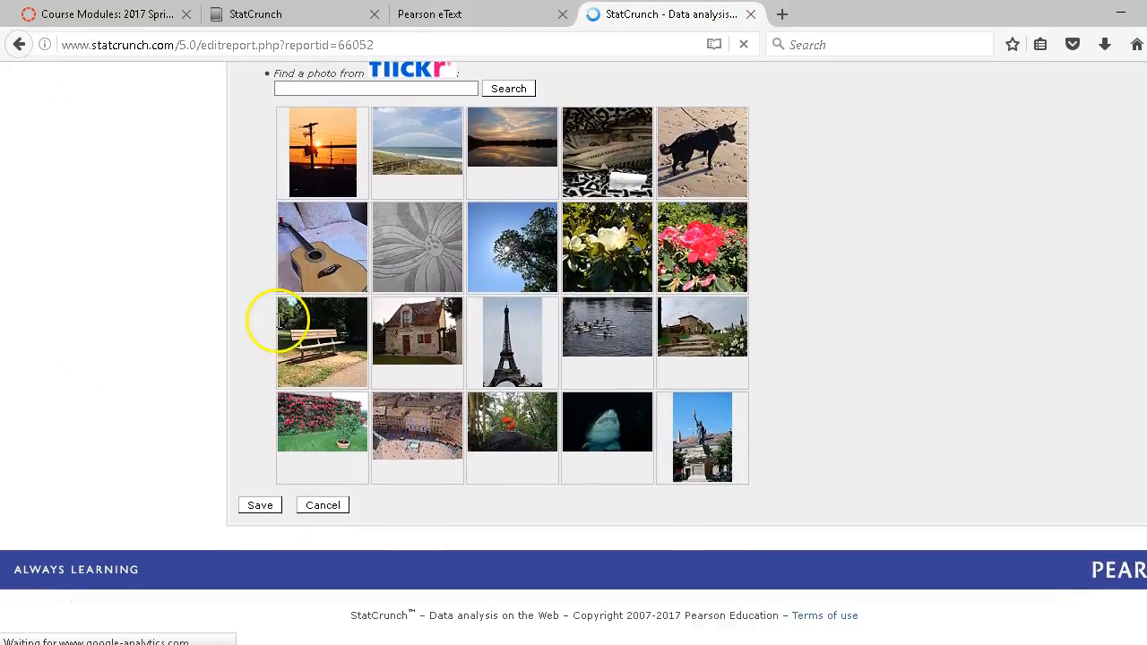
left_click(259, 507)
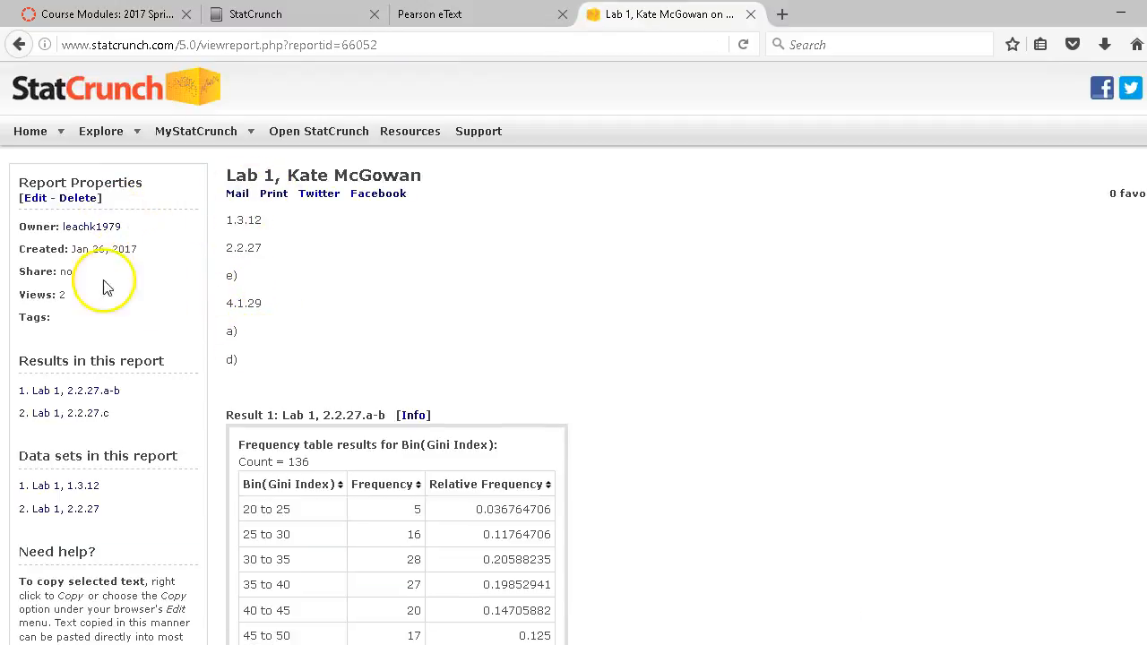
- Reopen the Lab 1 report for editing its attachments
left_click(36, 201)
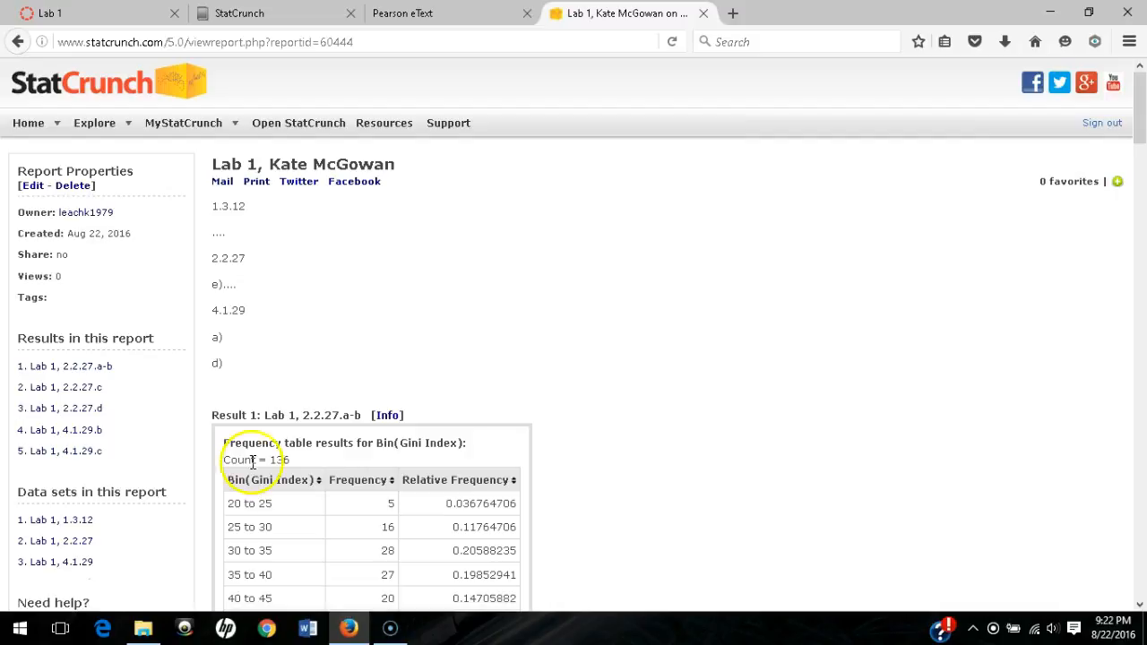
- Mail the Lab 1 report as a link only to the instructor's e-mail address
left_click(223, 183)
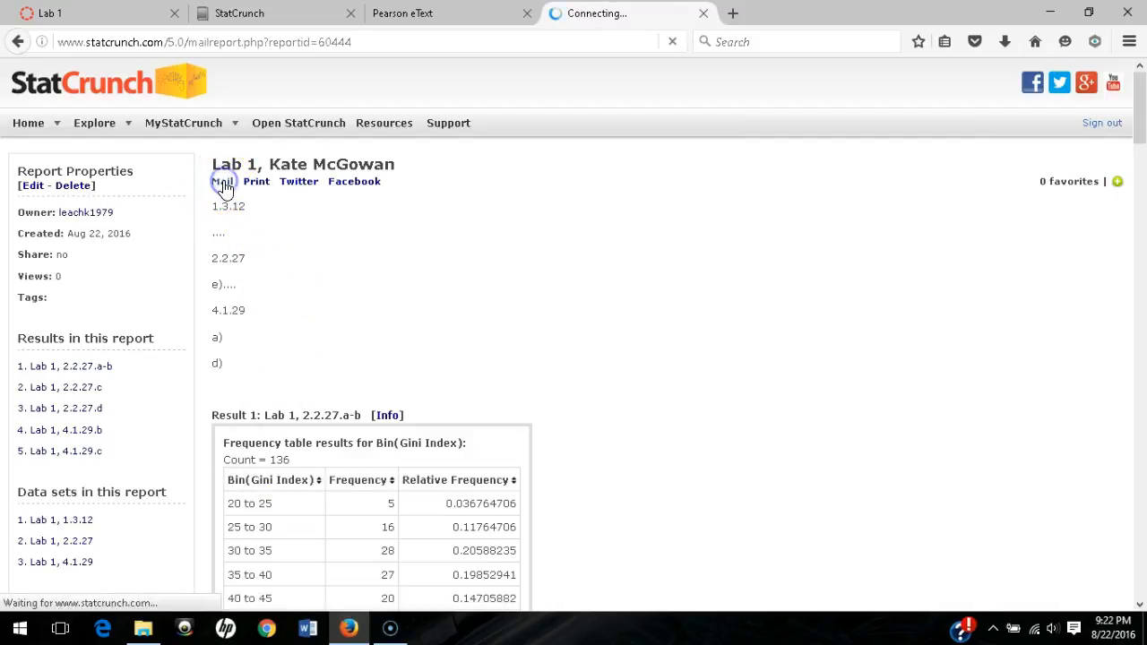
left_click(247, 239)
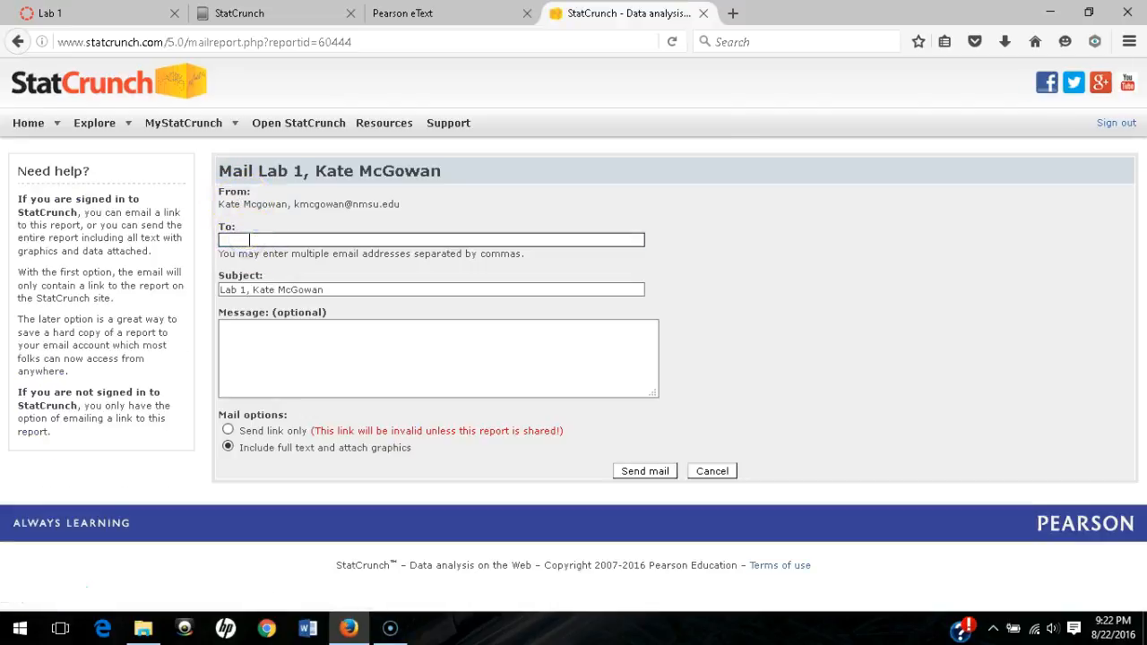
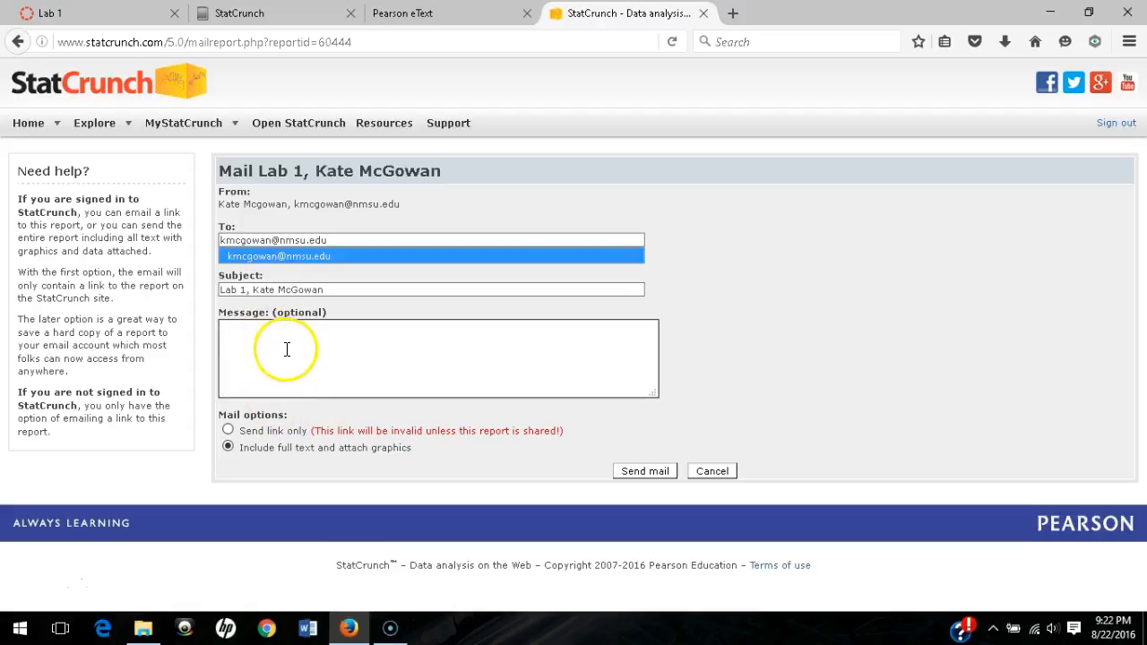
left_click(229, 431)
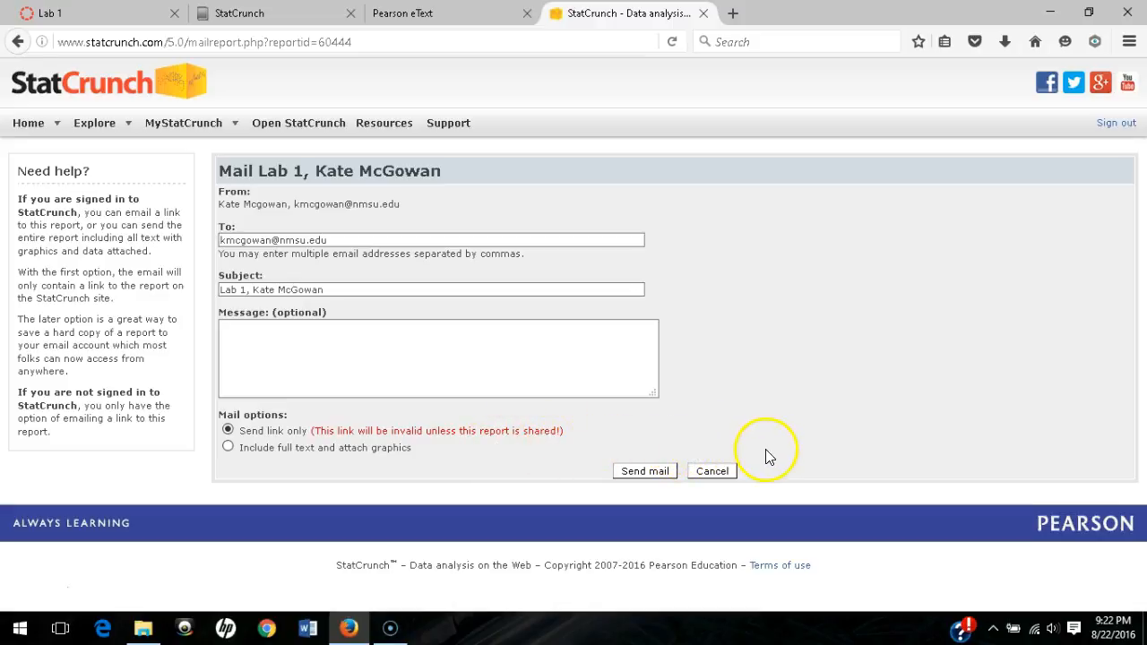
left_click(655, 467)
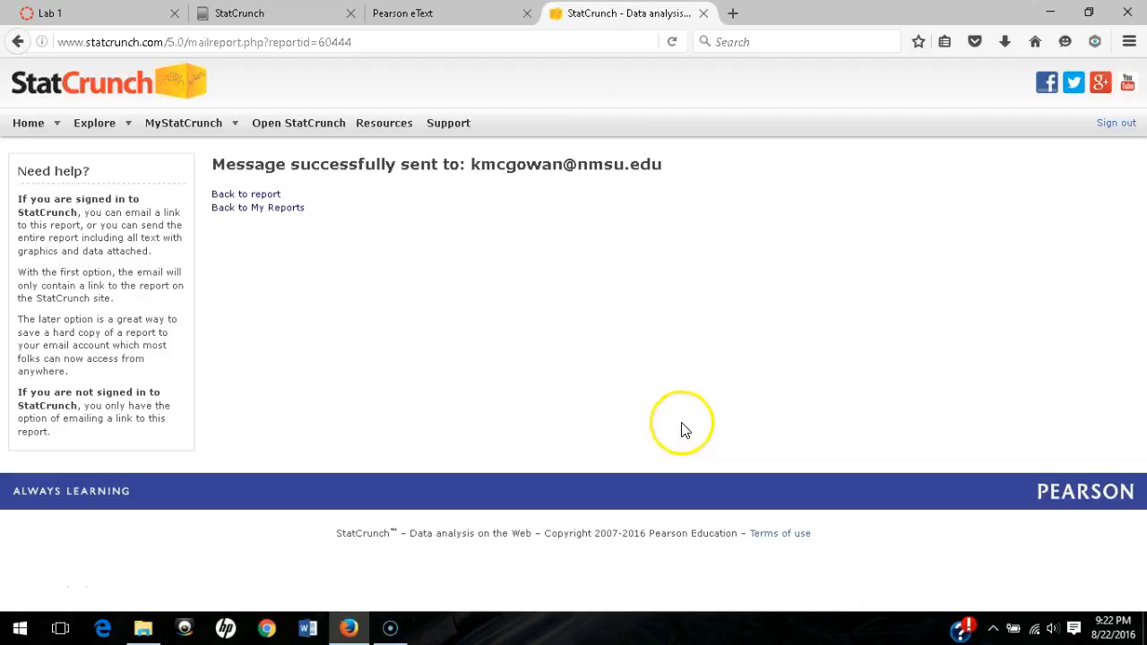